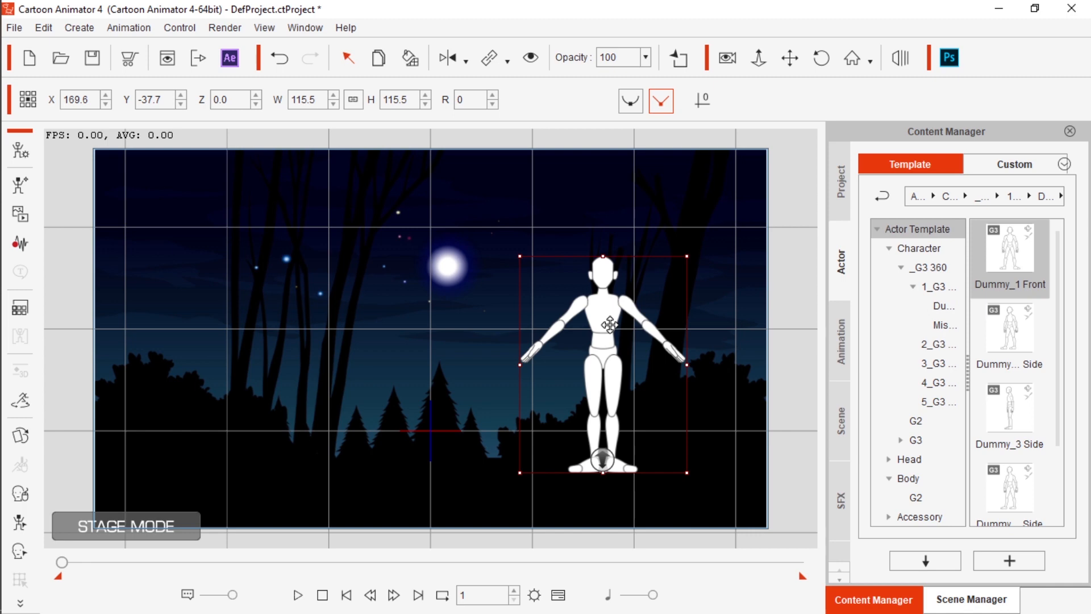
# Delete the front-facing dummy from the stage and add the Dummy_3 Side character template
pyautogui.rightClick(610, 324)
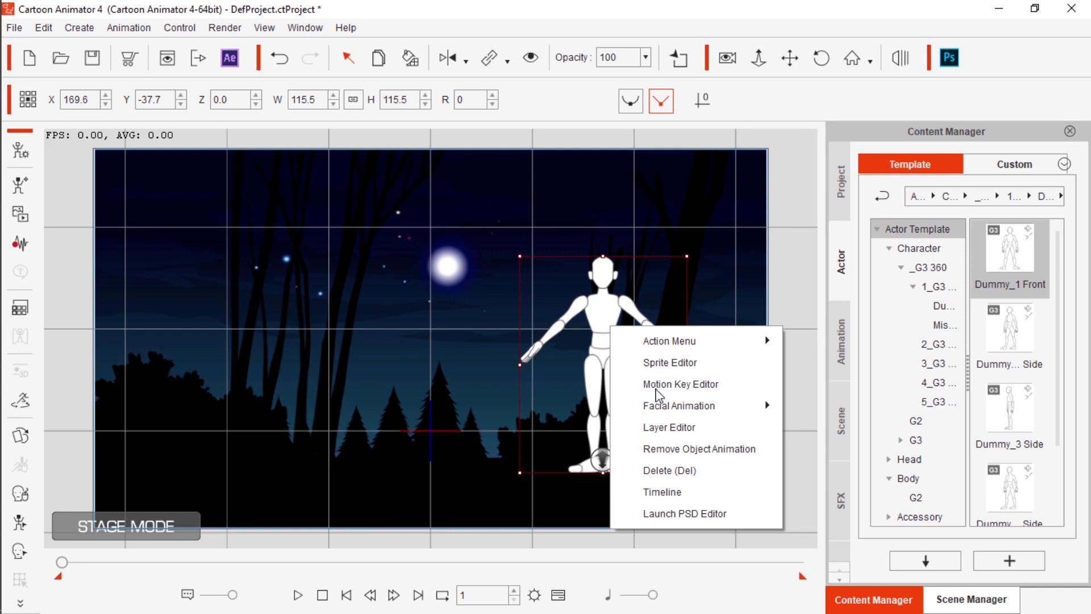
pyautogui.click(697, 472)
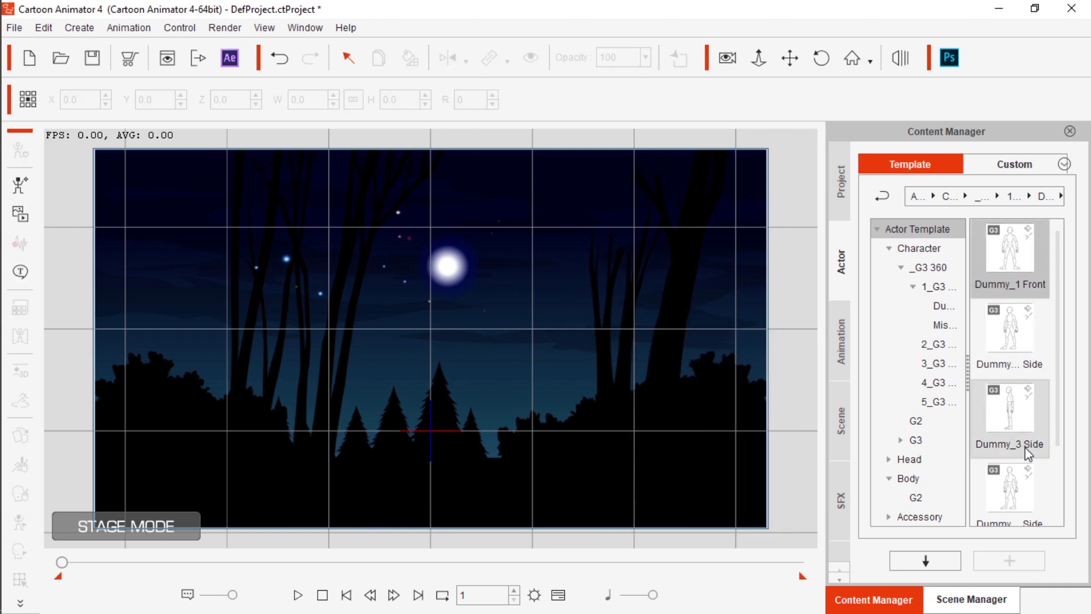
pyautogui.doubleClick(1004, 422)
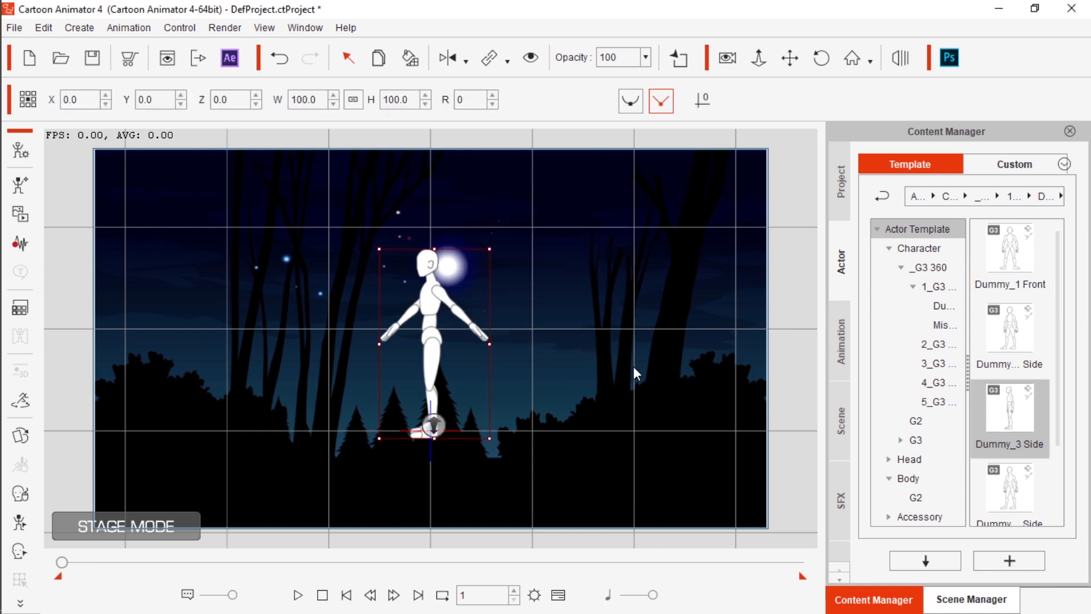
# Place the side-view dummy on the ground at the scene's lower right, at about X 285.9, Y -70.7
pyautogui.moveTo(431, 336); pyautogui.dragTo(727, 392)
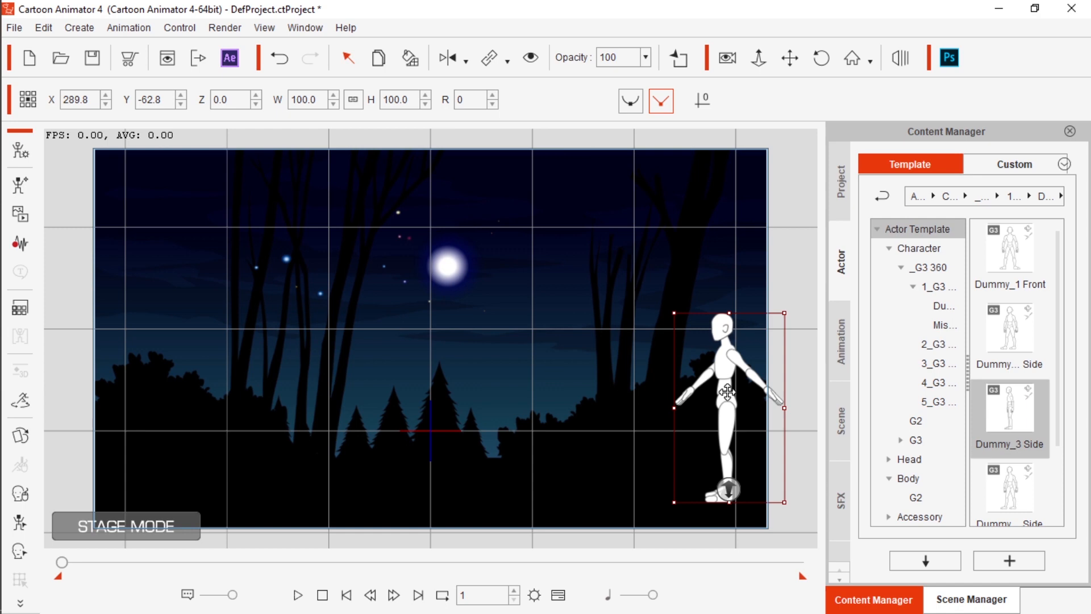
pyautogui.moveTo(728, 392); pyautogui.dragTo(714, 392)
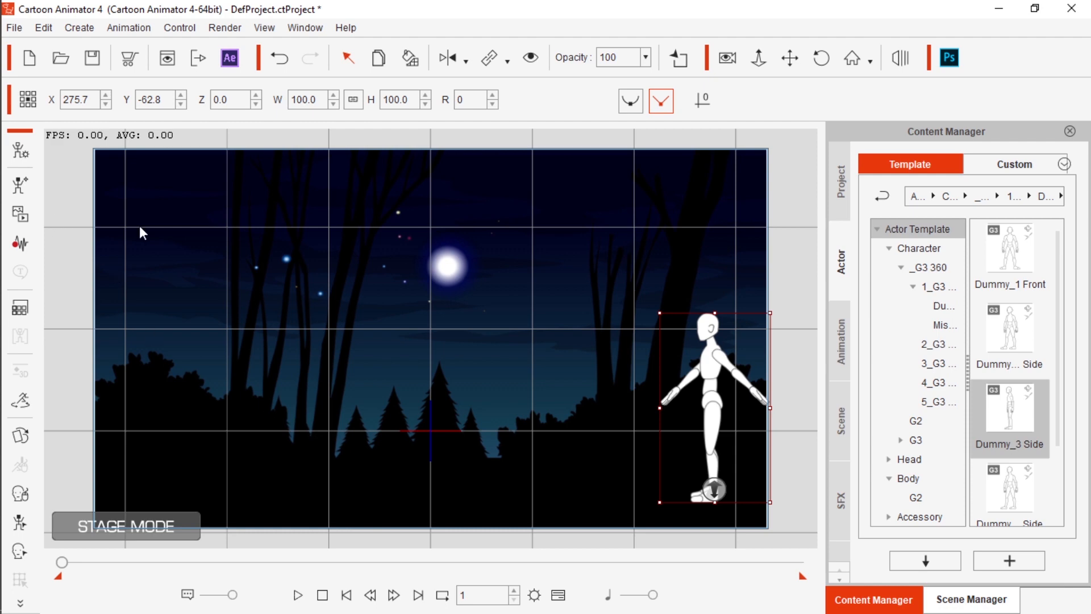
pyautogui.click(20, 186)
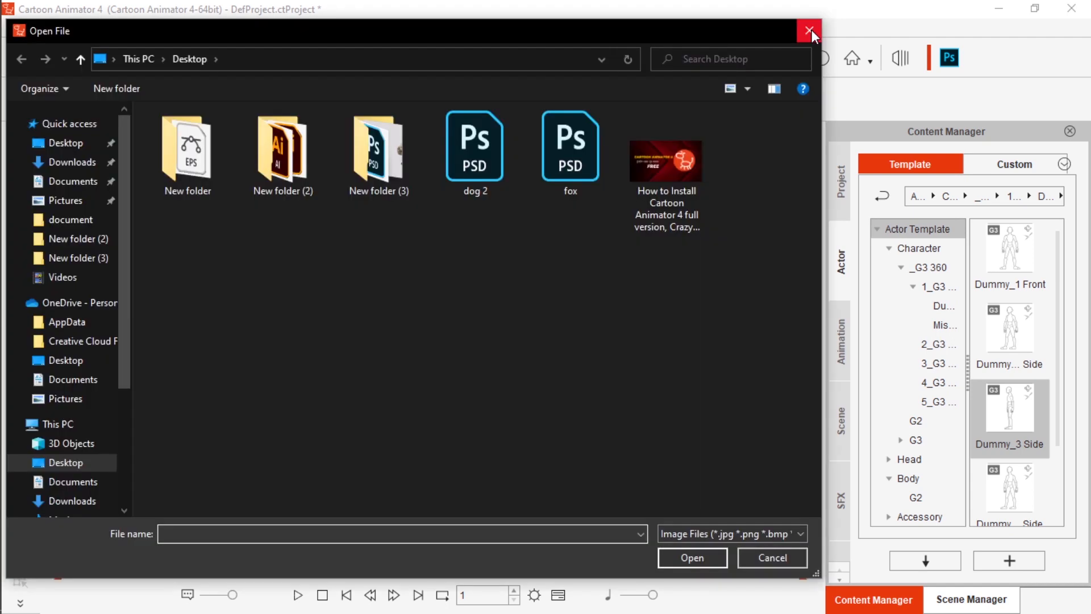
pyautogui.click(812, 30)
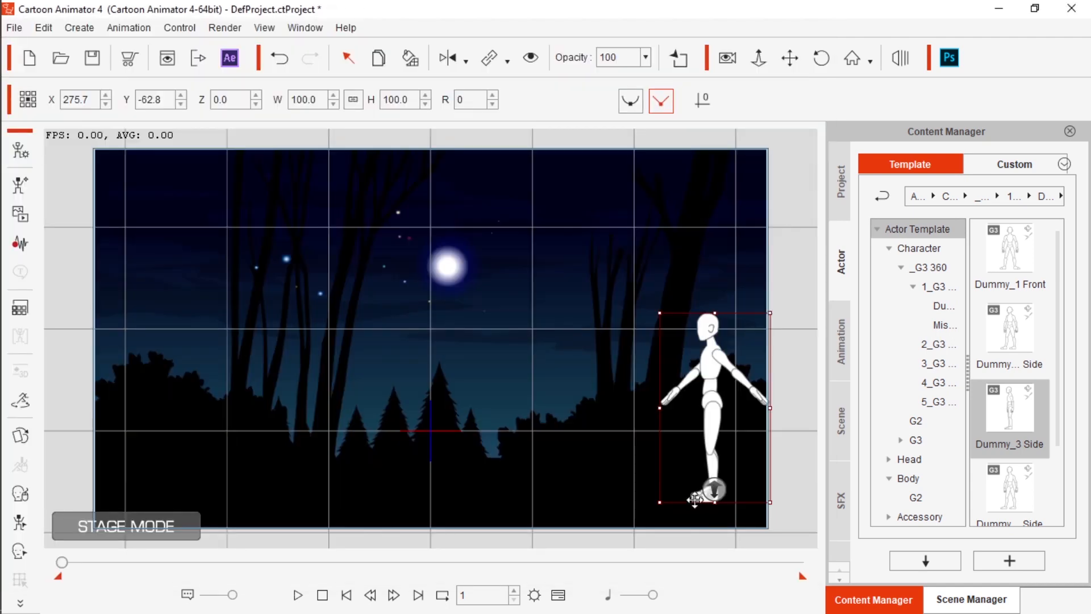
pyautogui.moveTo(694, 499)
pyautogui.mouseDown()
pyautogui.moveTo(731, 501)
pyautogui.moveTo(705, 507)
pyautogui.mouseUp()
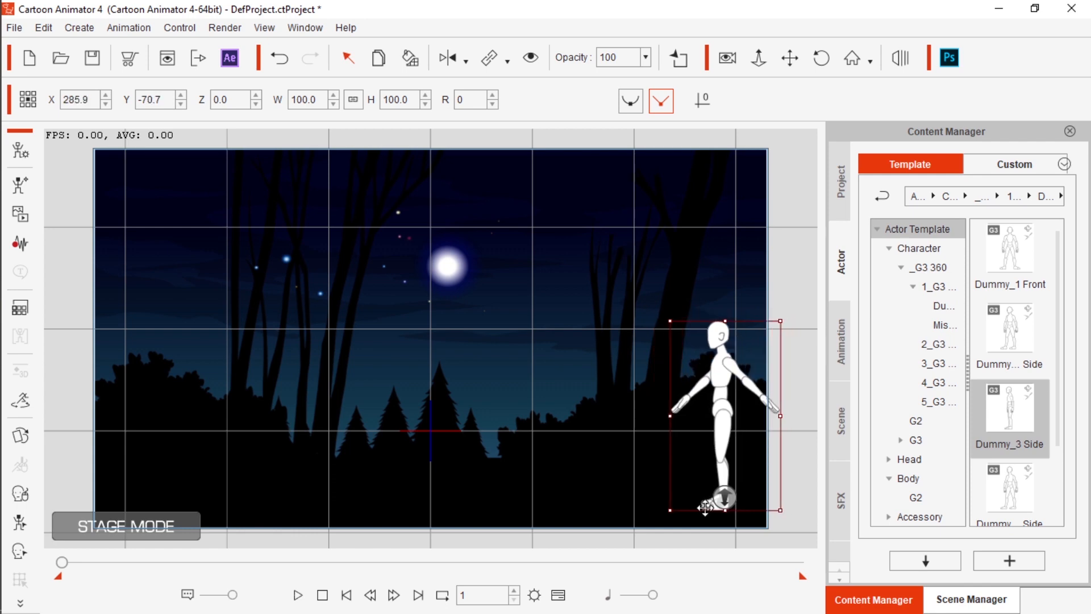
# Open the Side folder of the _Turners_Male motion templates under 1_G3 Human
pyautogui.click(841, 348)
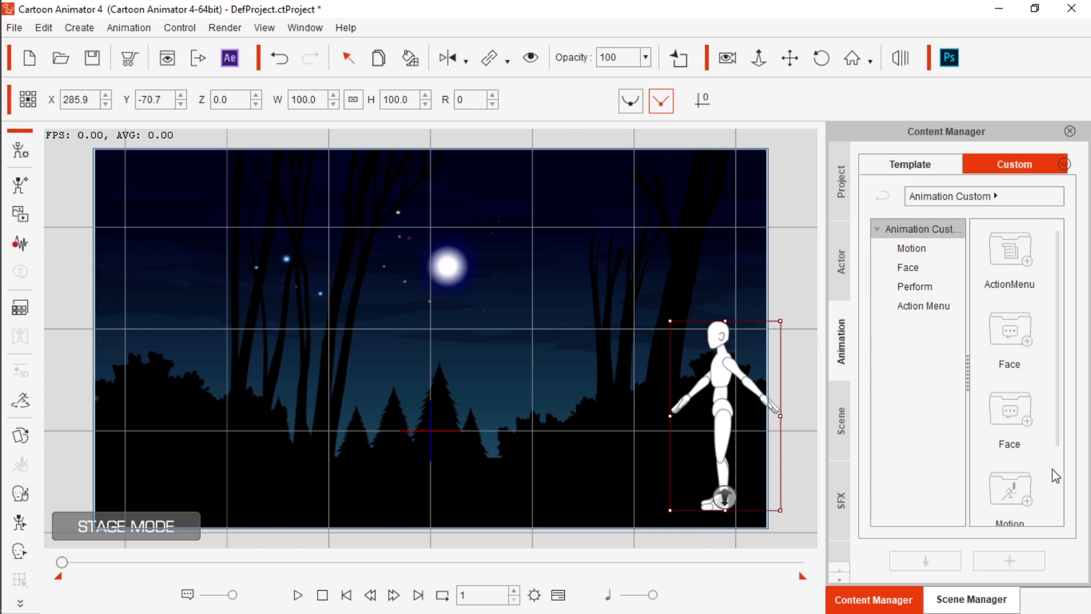
pyautogui.click(910, 250)
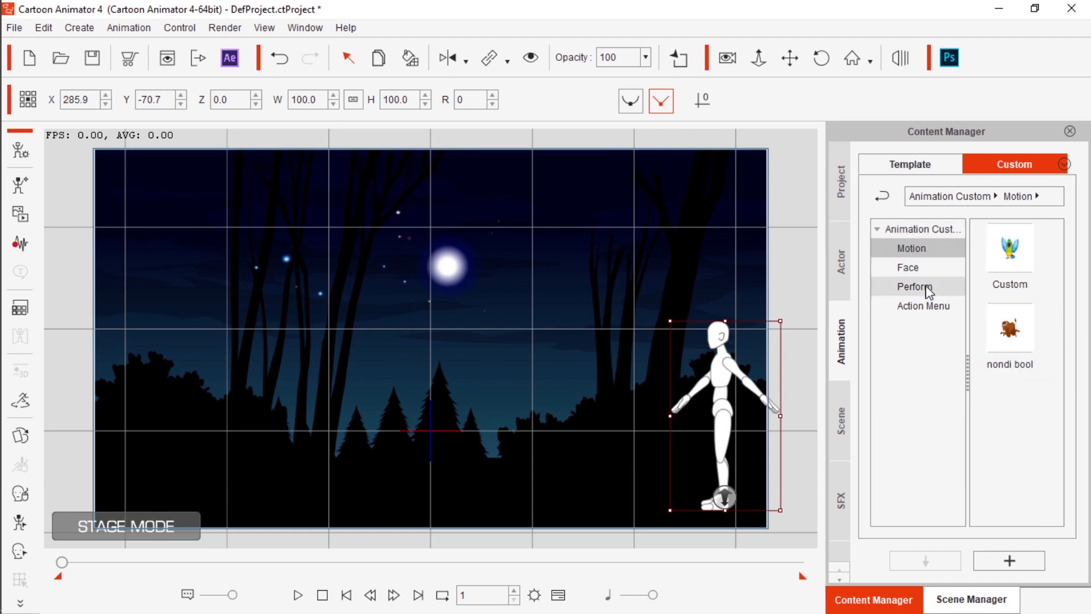
pyautogui.click(905, 167)
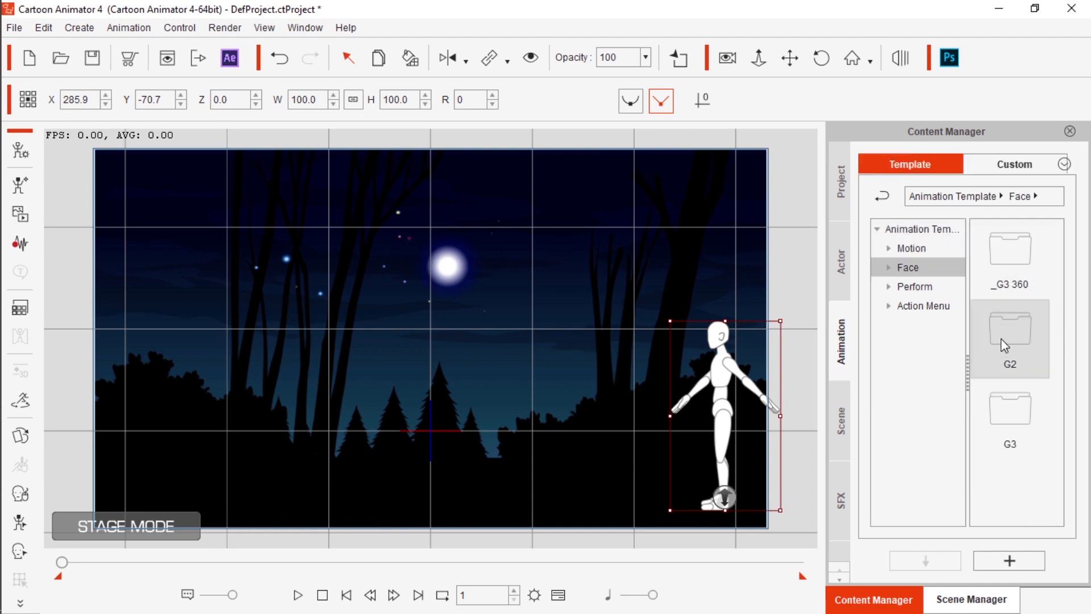
pyautogui.click(906, 250)
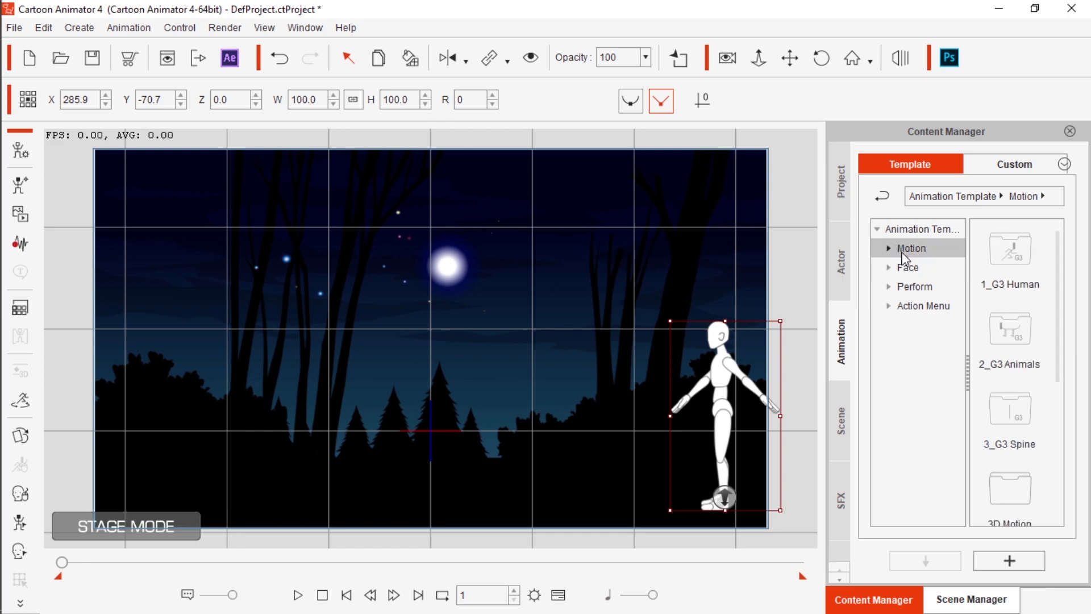
pyautogui.doubleClick(1020, 275)
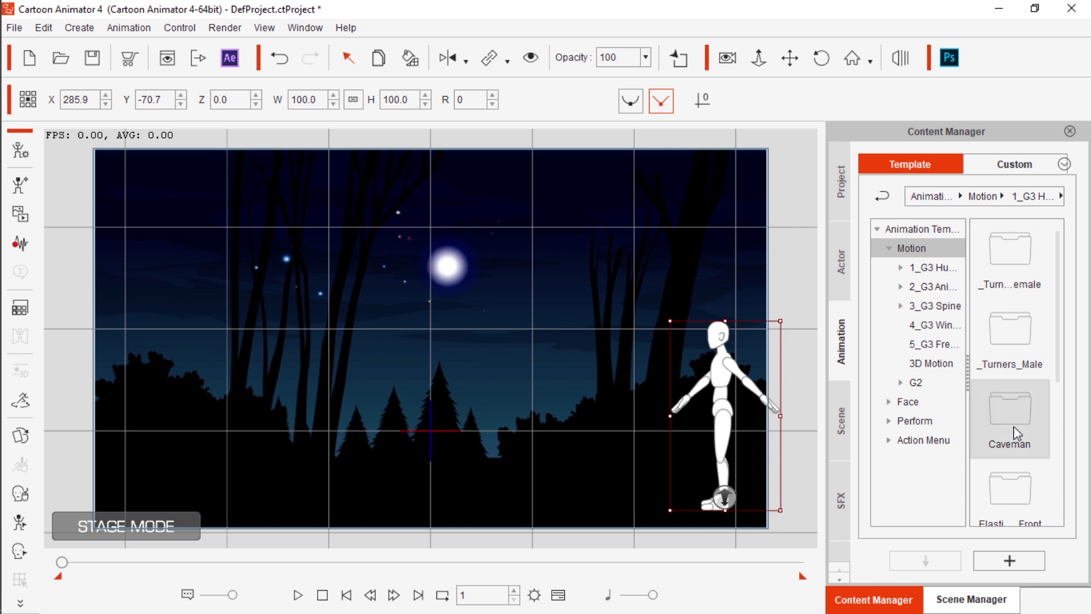
pyautogui.doubleClick(1009, 348)
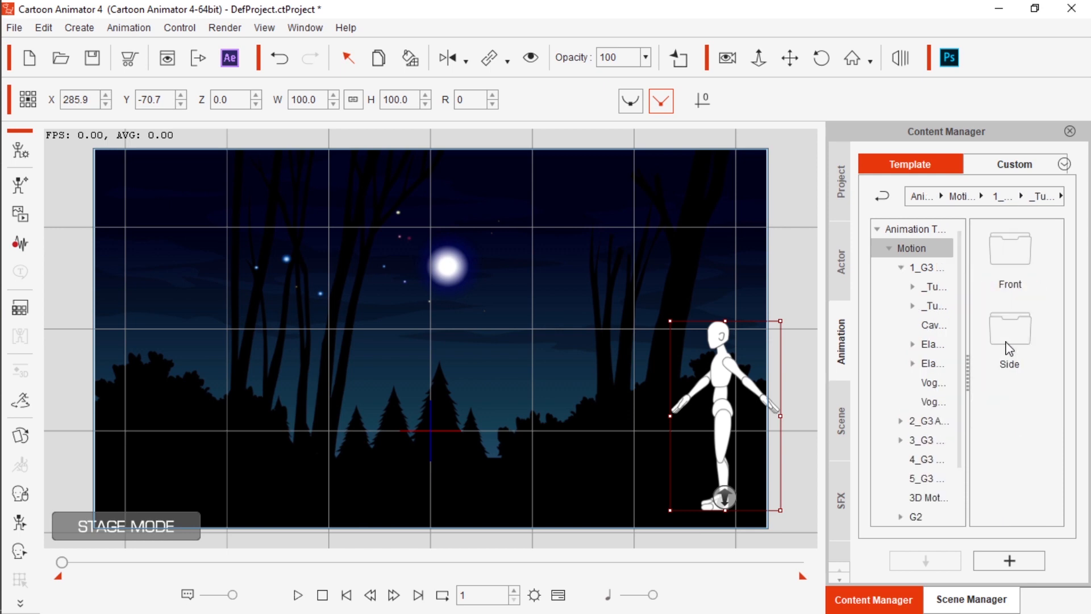
pyautogui.doubleClick(1011, 352)
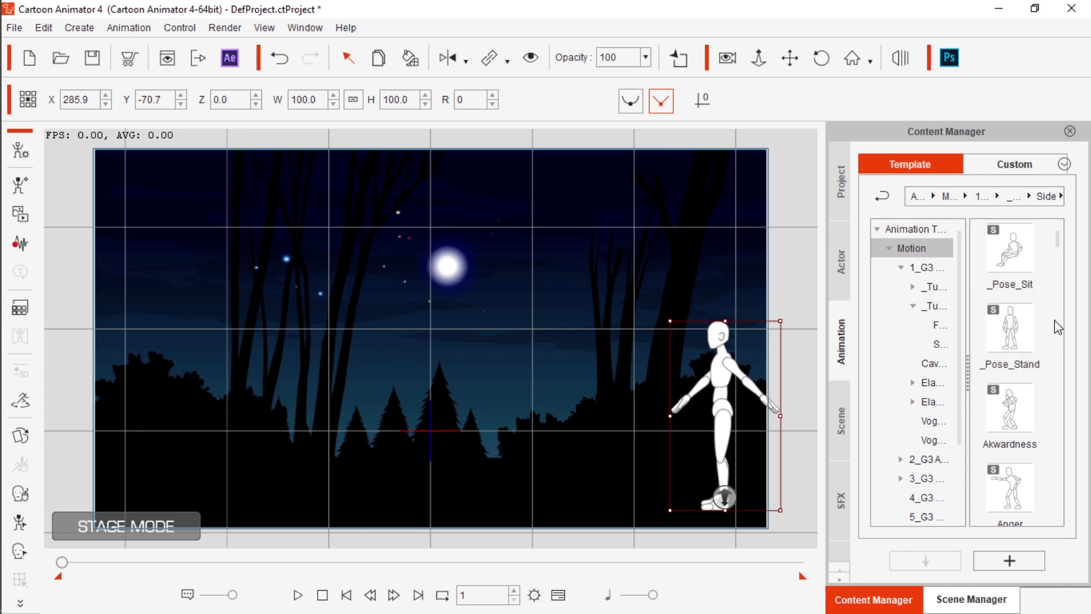
# Apply the Run(2L) motion to the side-view dummy, accepting the sprite hand animation notice
pyautogui.scroll(-10, 1059, 327)
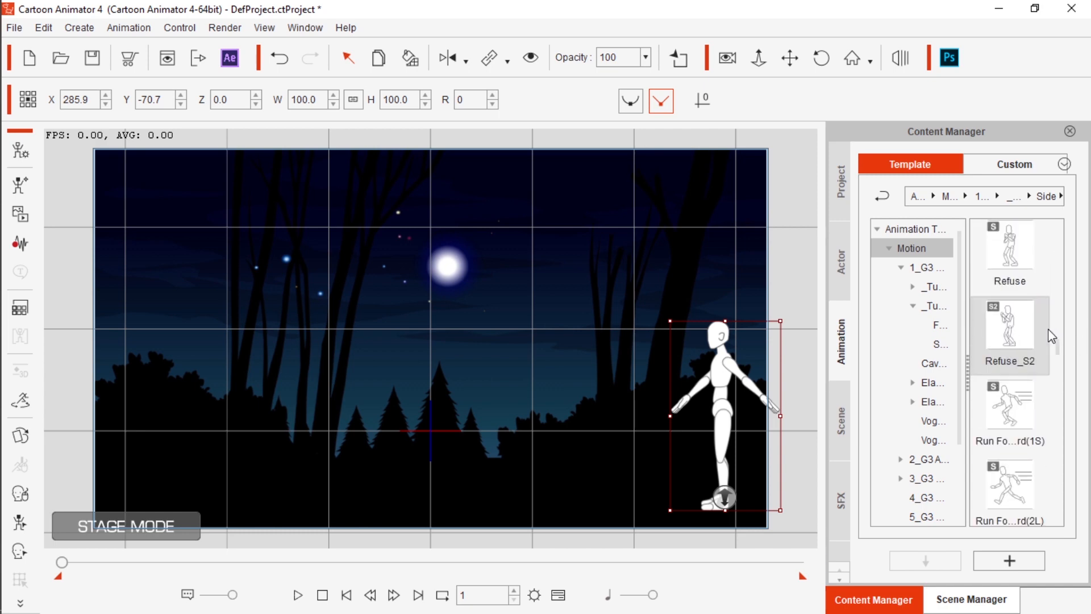
pyautogui.scroll(-10, 1051, 339)
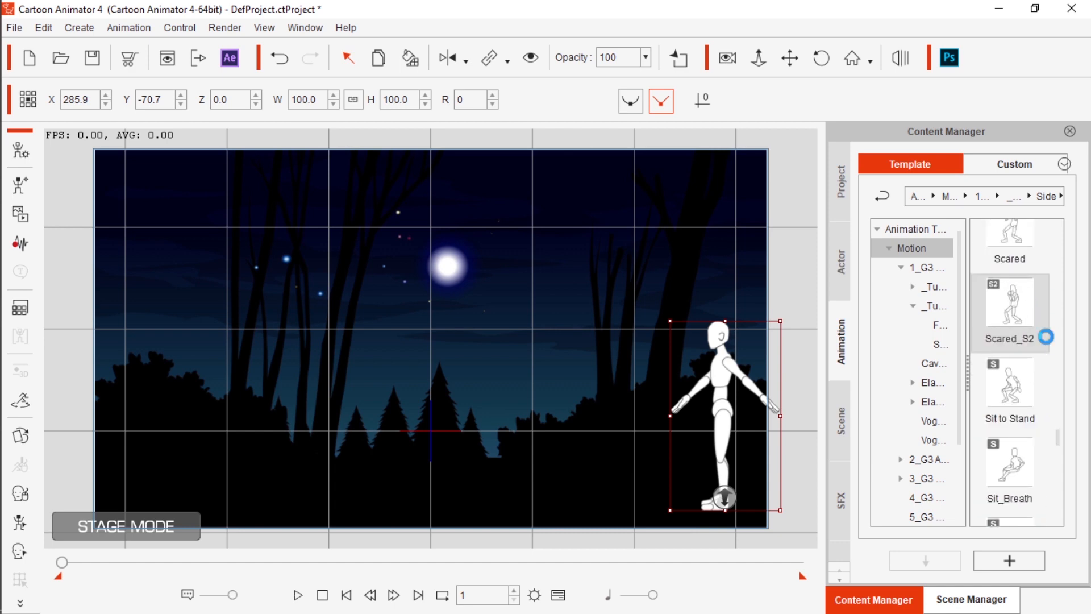
pyautogui.scroll(-5, 1049, 340)
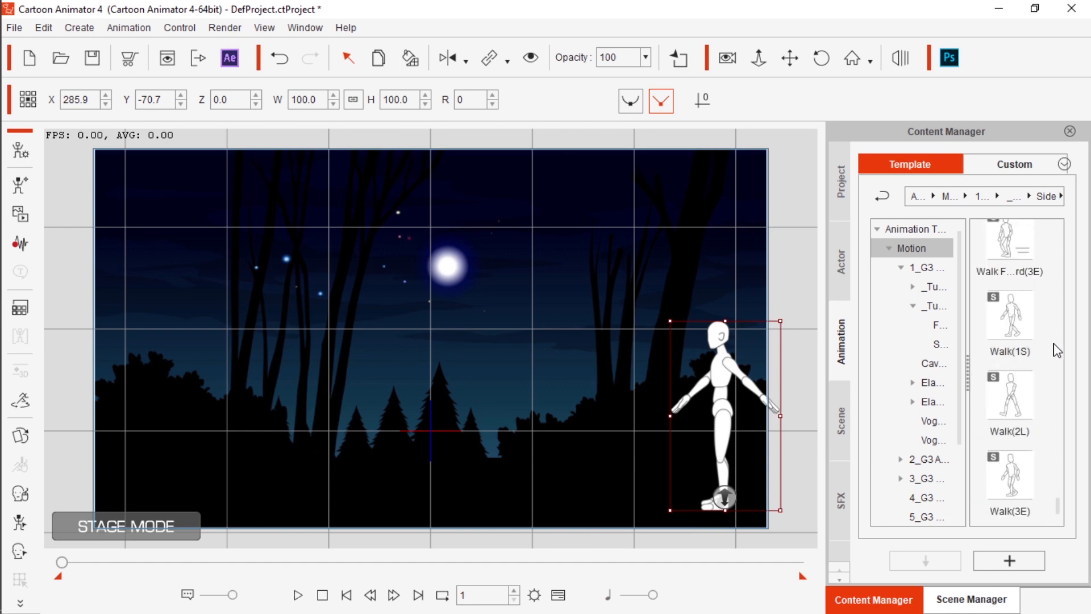
pyautogui.scroll(8, 1057, 351)
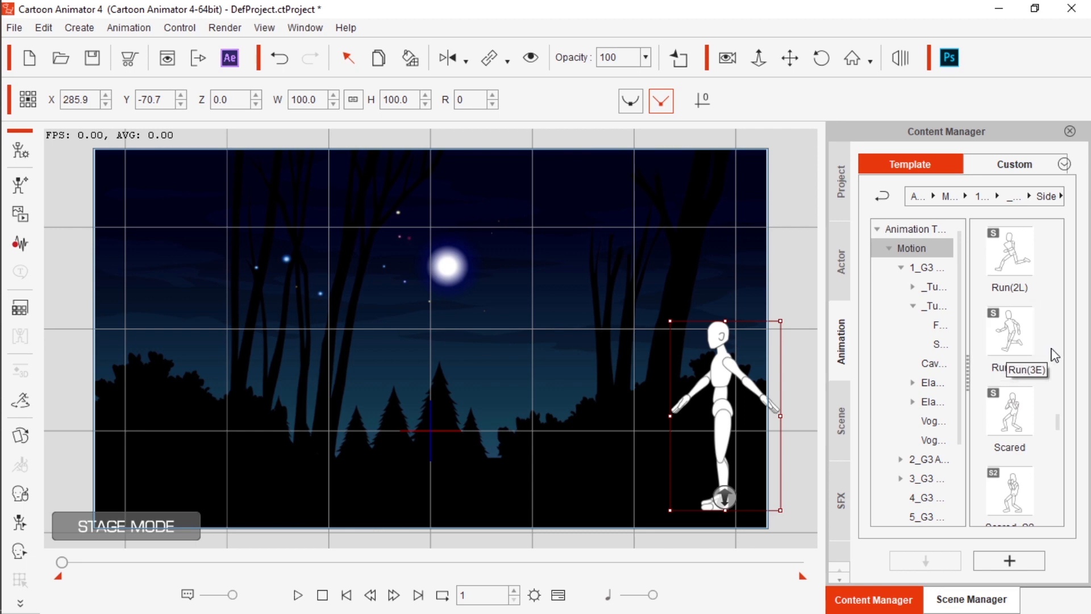
pyautogui.doubleClick(1013, 273)
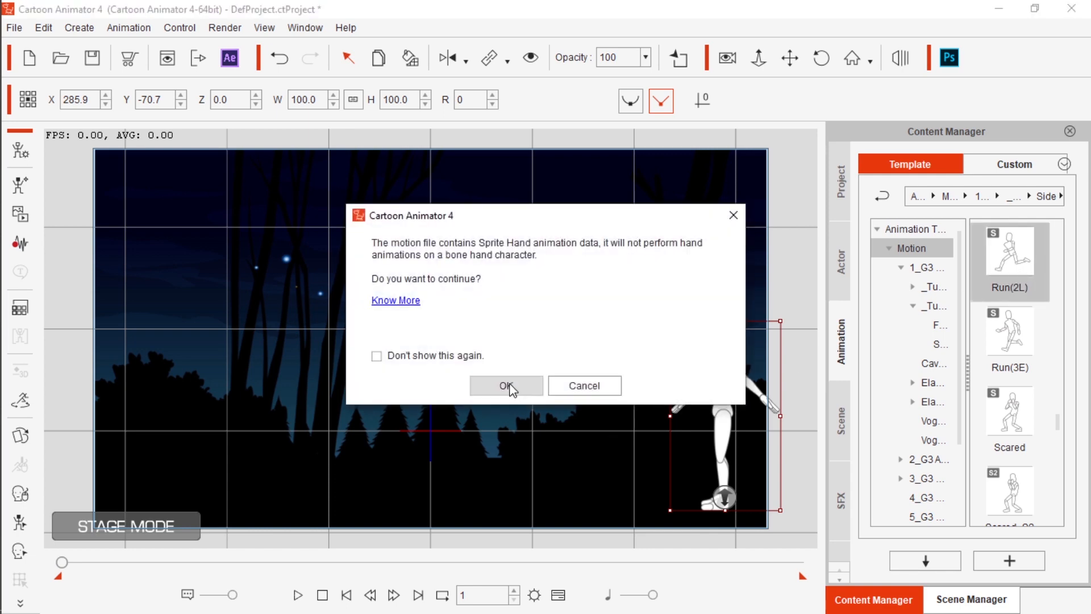
pyautogui.click(507, 387)
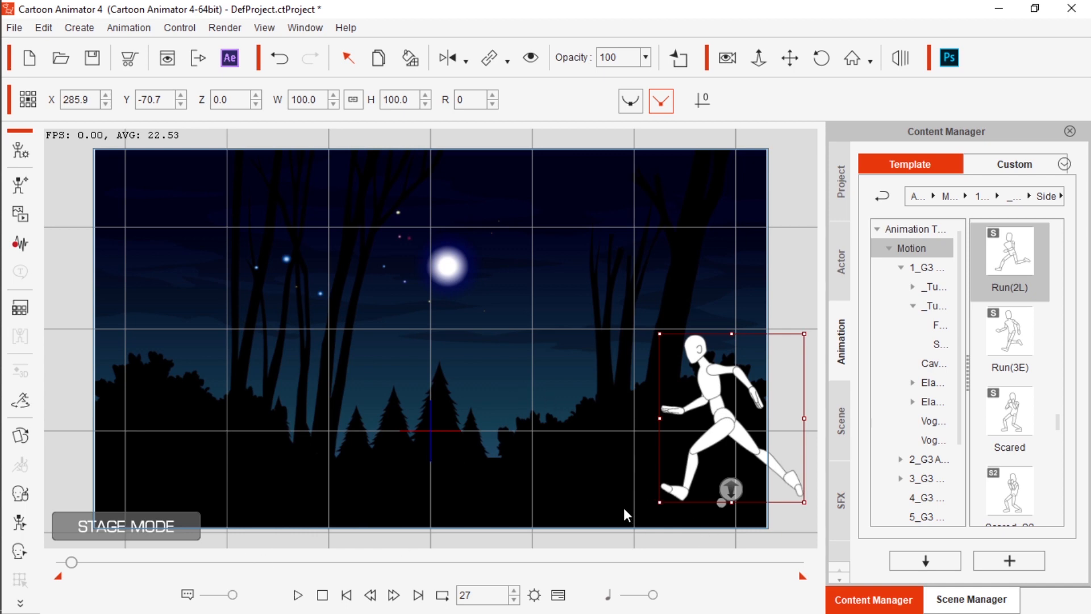
# Show the dummy's Motion track in the timeline and loop its Run(2L) clip out to about frame 184
pyautogui.click(558, 595)
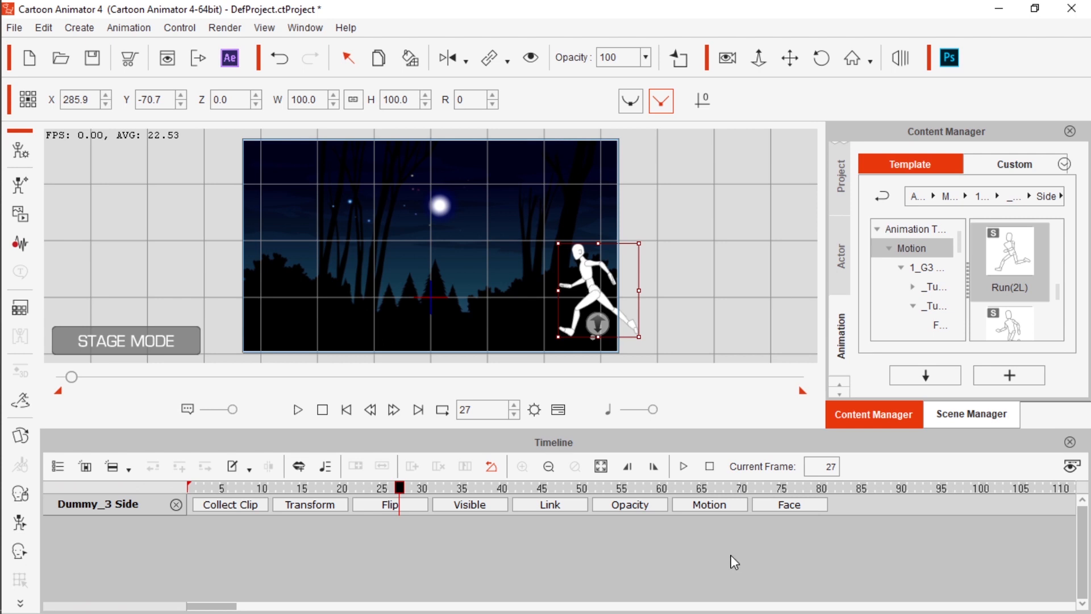
pyautogui.click(712, 506)
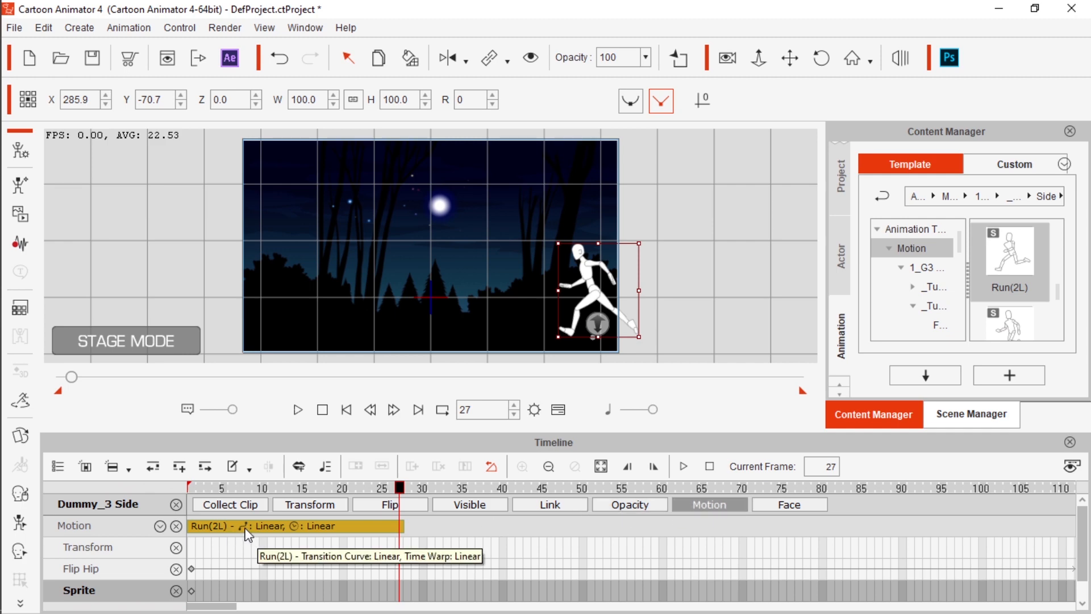
pyautogui.moveTo(402, 529); pyautogui.dragTo(998, 533)
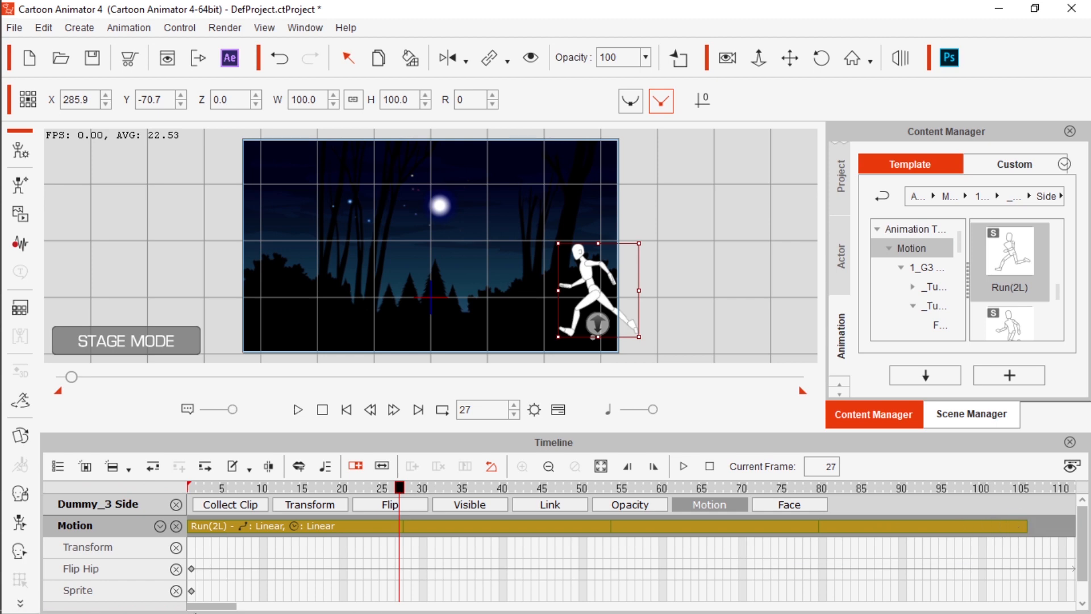
pyautogui.moveTo(221, 609); pyautogui.dragTo(257, 610)
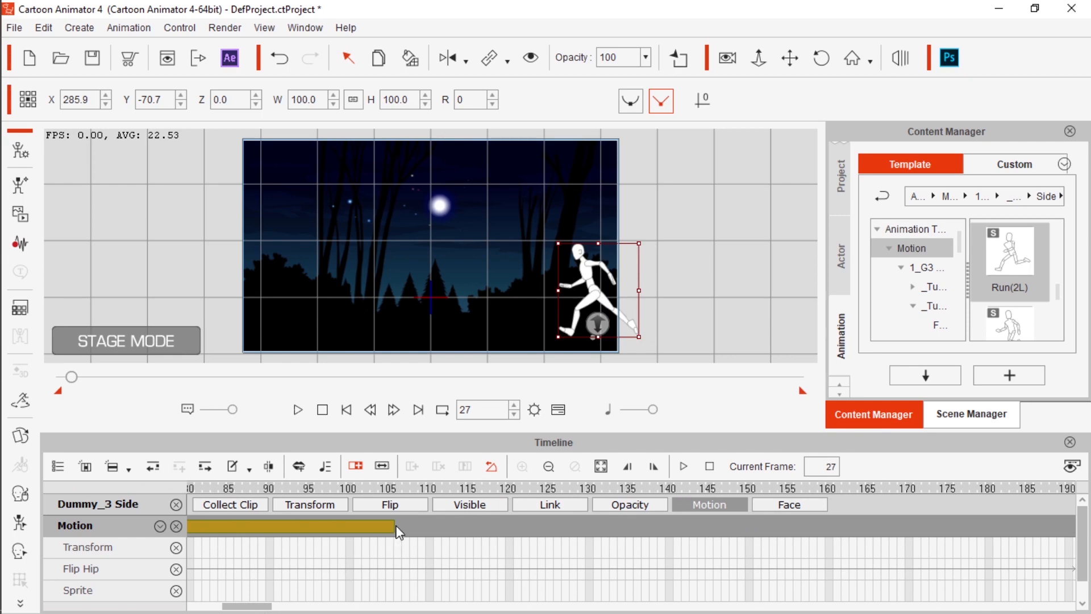
pyautogui.moveTo(397, 525); pyautogui.dragTo(849, 535)
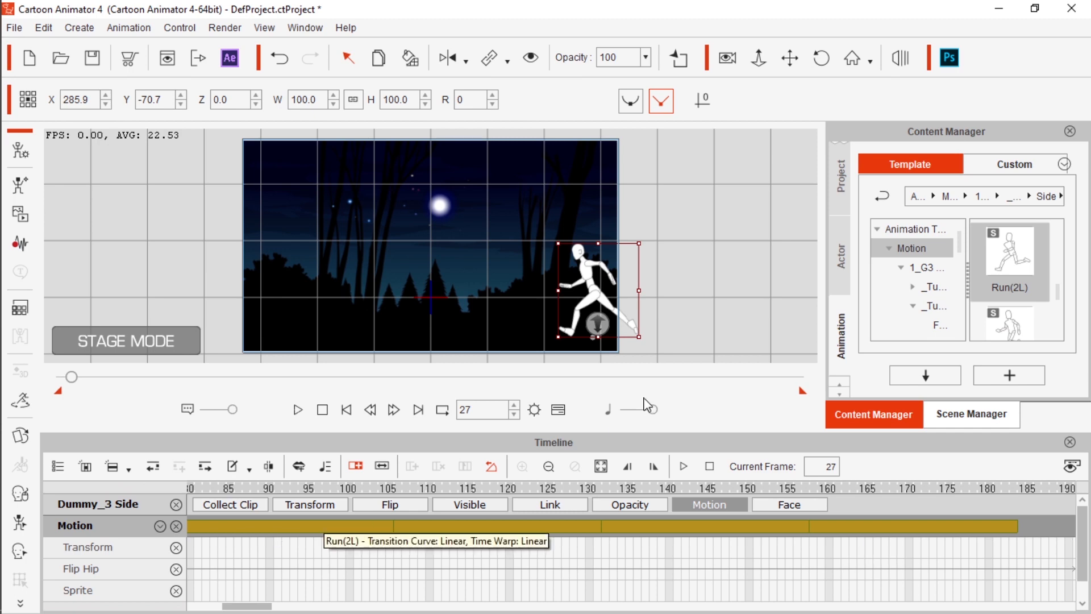
# At frame 183, move the running dummy to the scene's left edge, at about X -258.7, Y -69.3
pyautogui.click(245, 600)
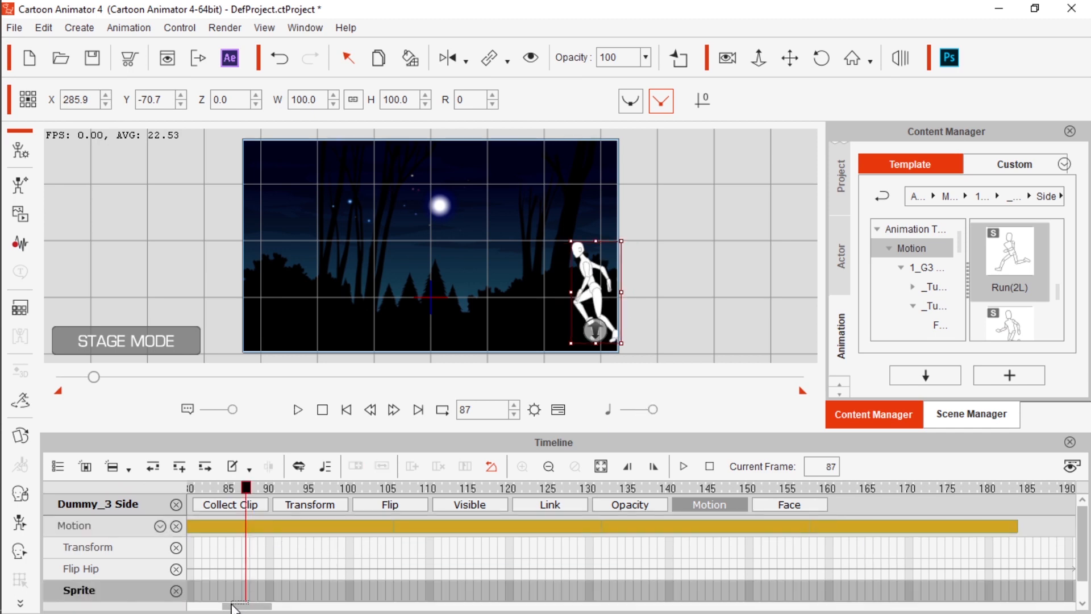
pyautogui.click(231, 600)
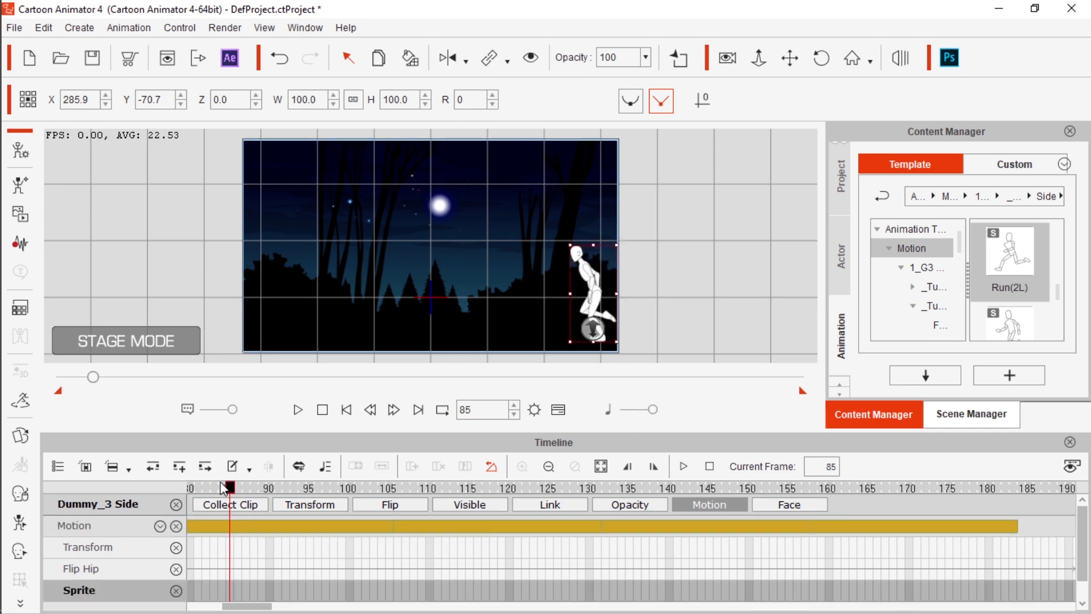
pyautogui.moveTo(233, 493); pyautogui.dragTo(1016, 560)
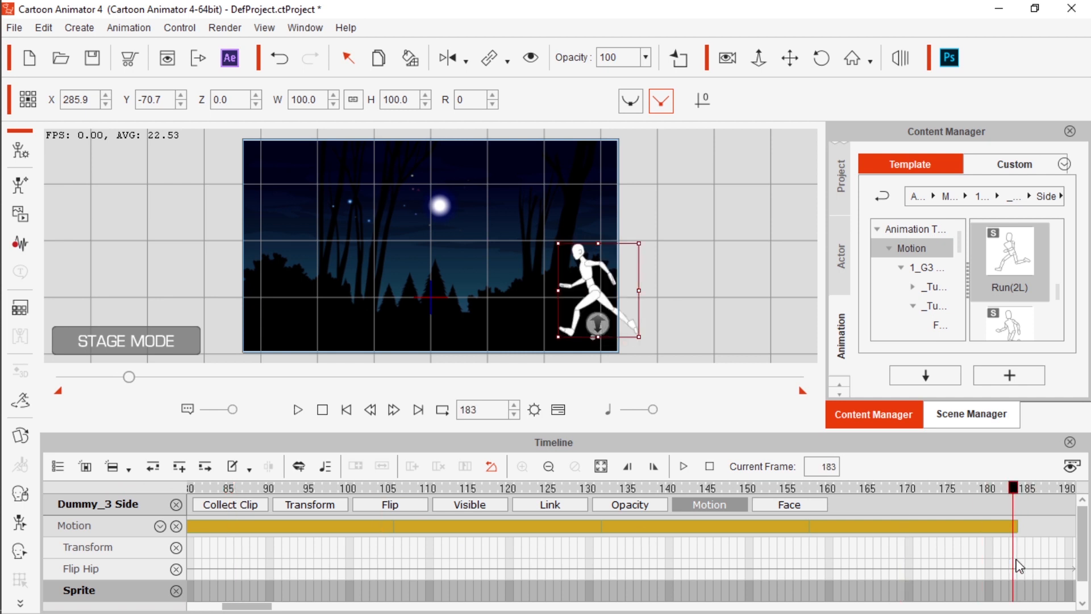
pyautogui.moveTo(589, 290); pyautogui.dragTo(286, 292)
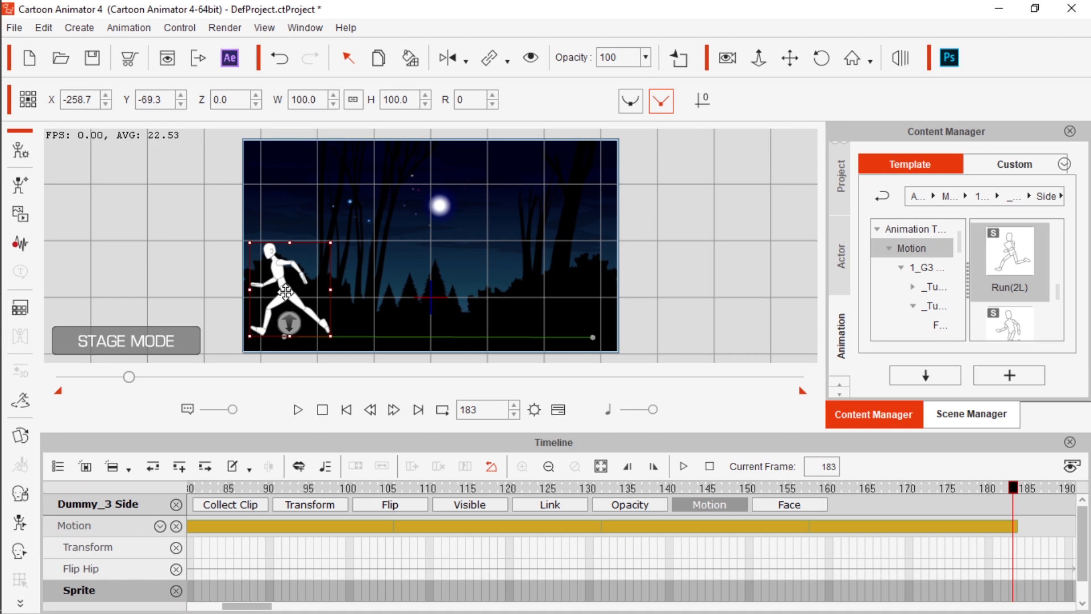
# Play back the dummy's run across the scene, including once from frame 1, to check the movement
pyautogui.moveTo(1015, 495); pyautogui.dragTo(1, 466)
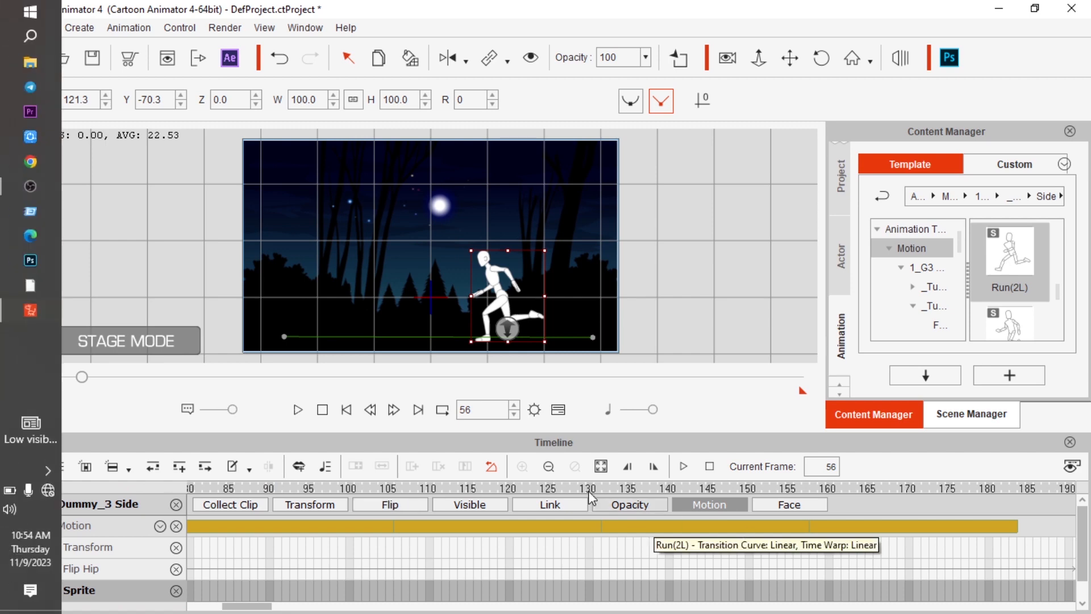
pyautogui.click(295, 414)
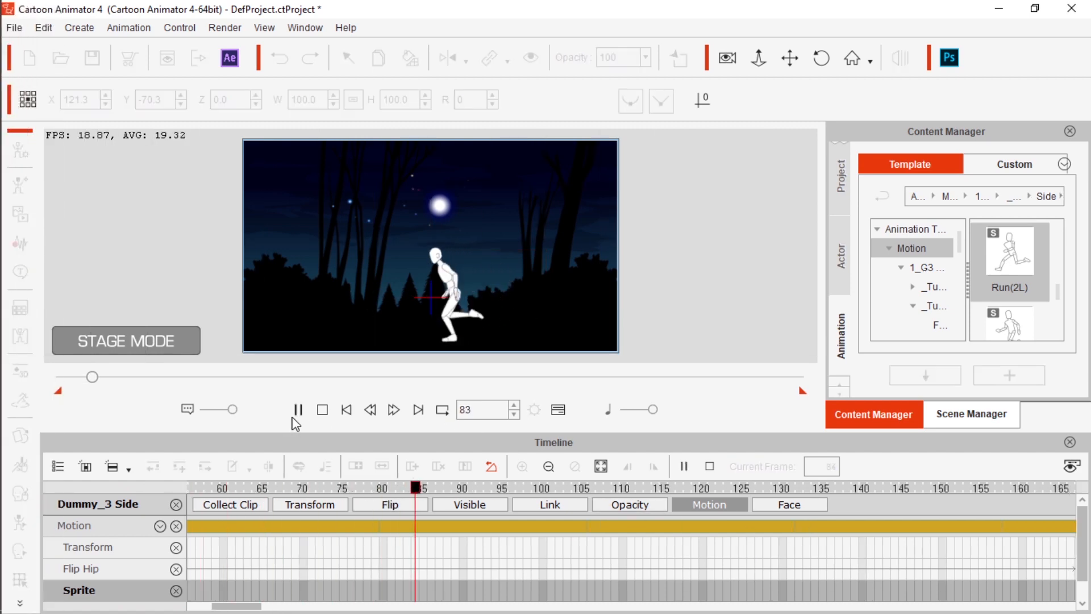
pyautogui.click(297, 410)
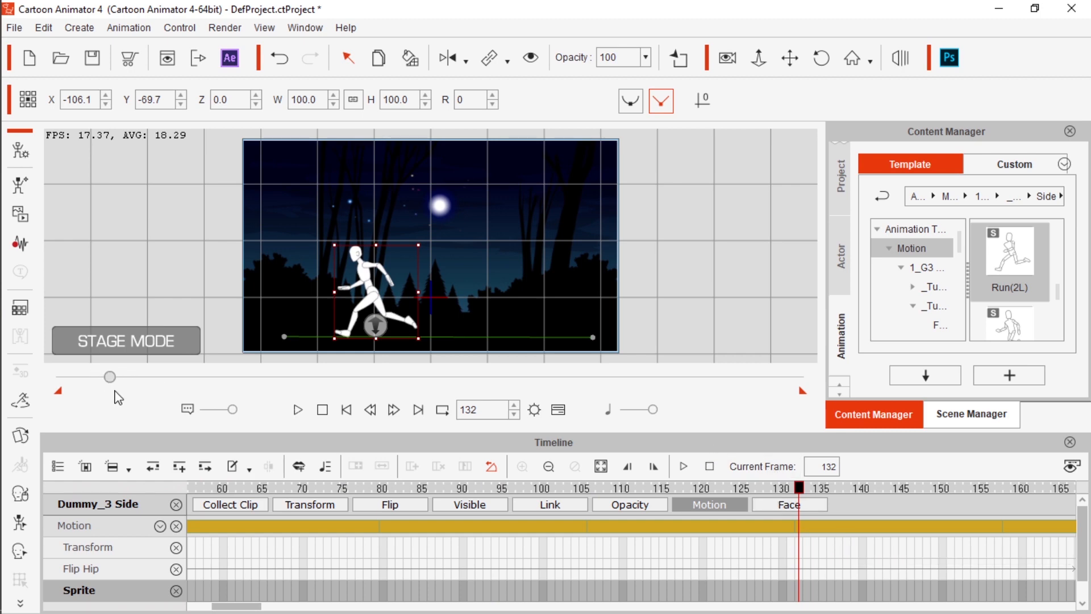
pyautogui.moveTo(109, 378); pyautogui.dragTo(3, 381)
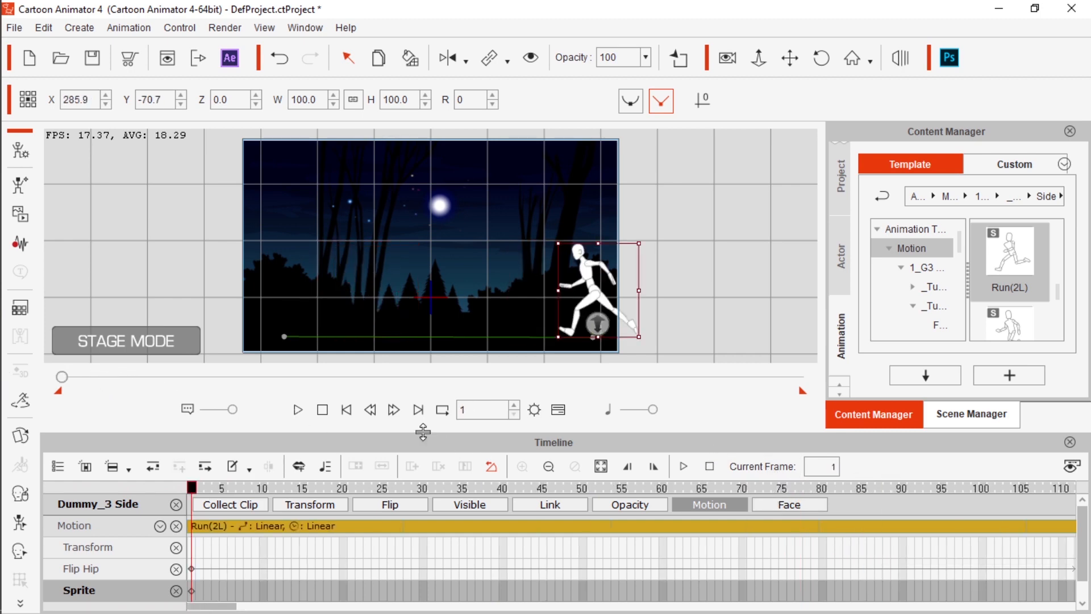
pyautogui.click(298, 410)
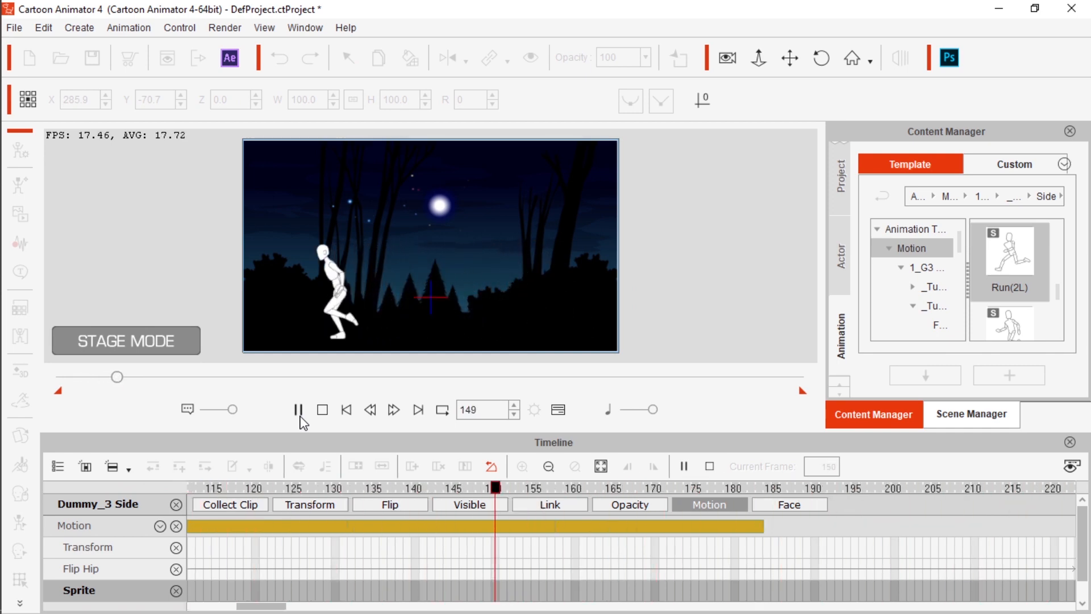
# Stop playback, return to frame 1, turn on camera recording and zoom the camera in slightly
pyautogui.click(297, 410)
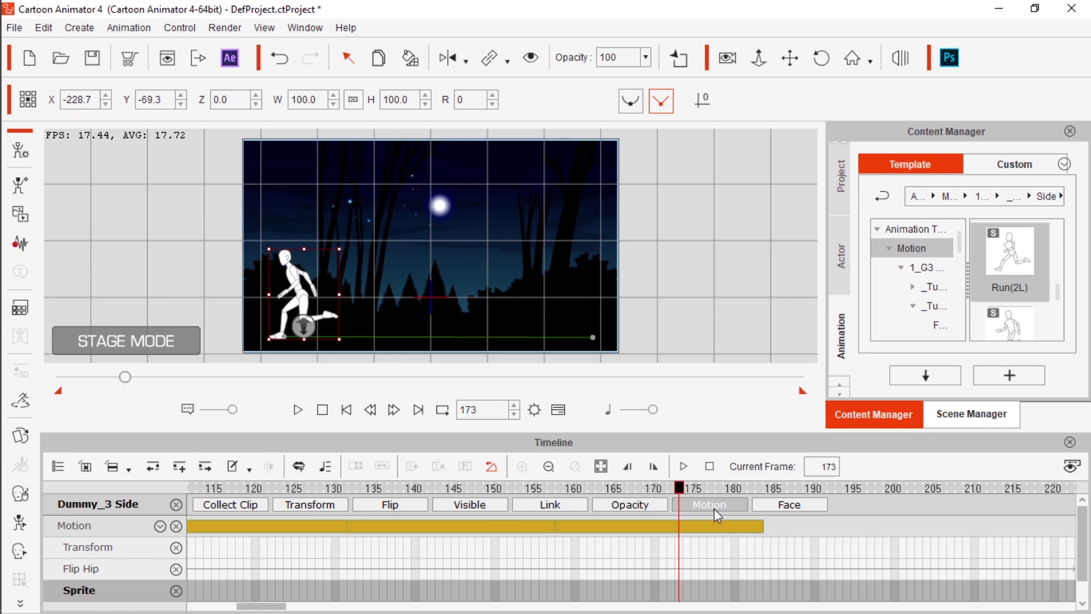
pyautogui.moveTo(679, 499); pyautogui.dragTo(215, 494)
pyautogui.moveTo(104, 377); pyautogui.dragTo(3, 380)
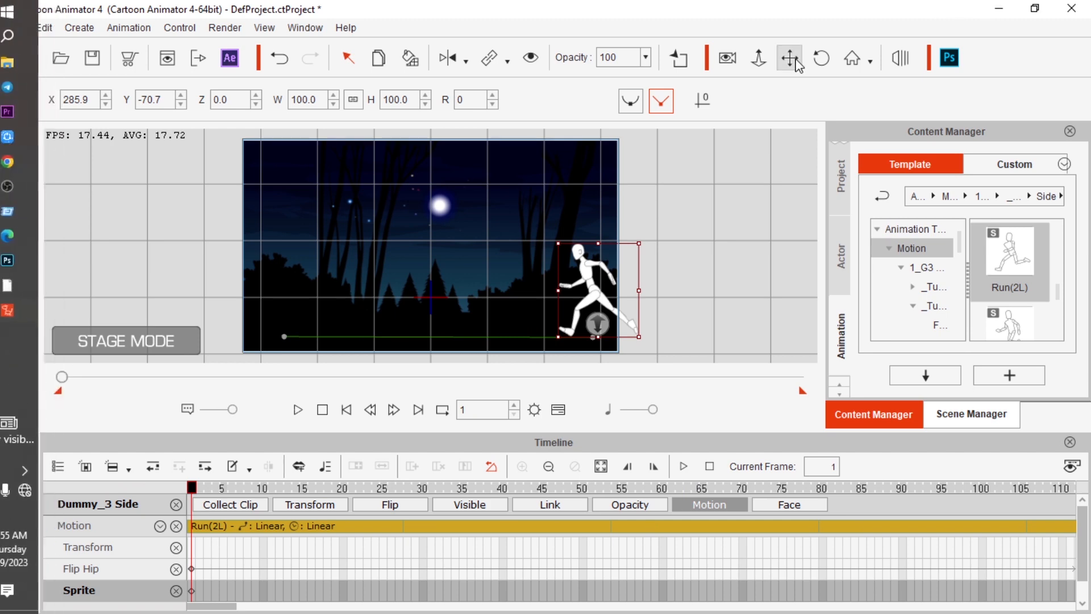
pyautogui.click(728, 58)
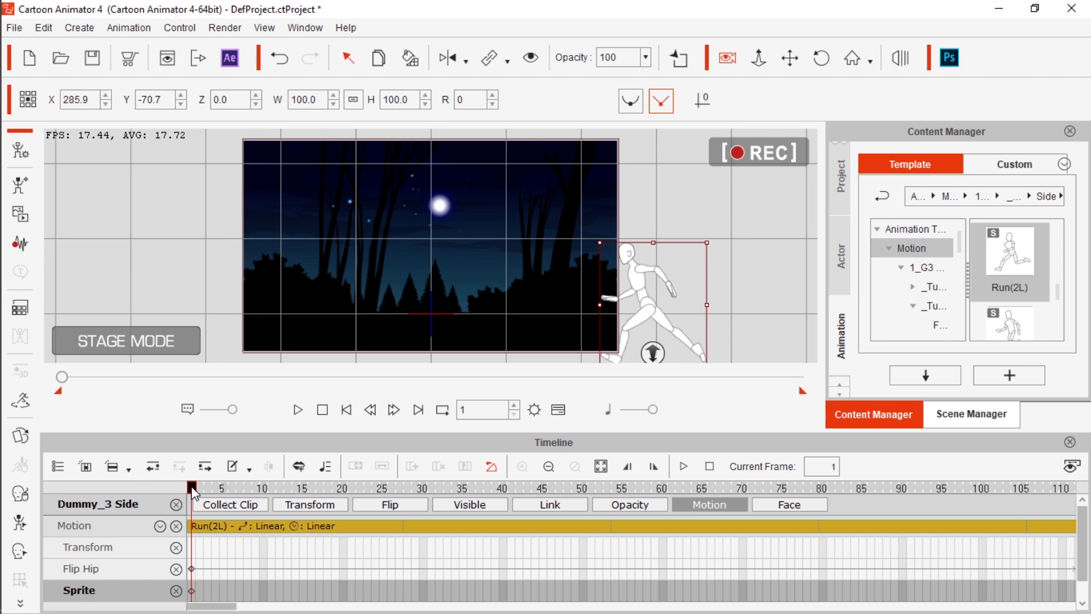
# At frame 94, zoom the camera in closer to the running dummy
pyautogui.moveTo(196, 495); pyautogui.dragTo(740, 574)
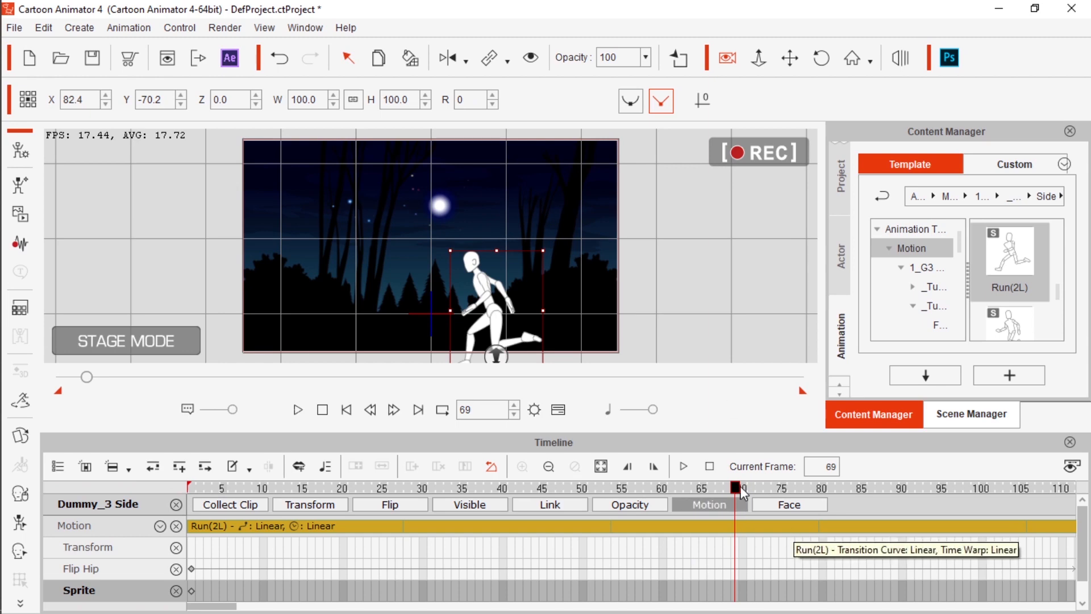
pyautogui.moveTo(739, 482); pyautogui.dragTo(745, 486)
pyautogui.moveTo(850, 501); pyautogui.dragTo(937, 513)
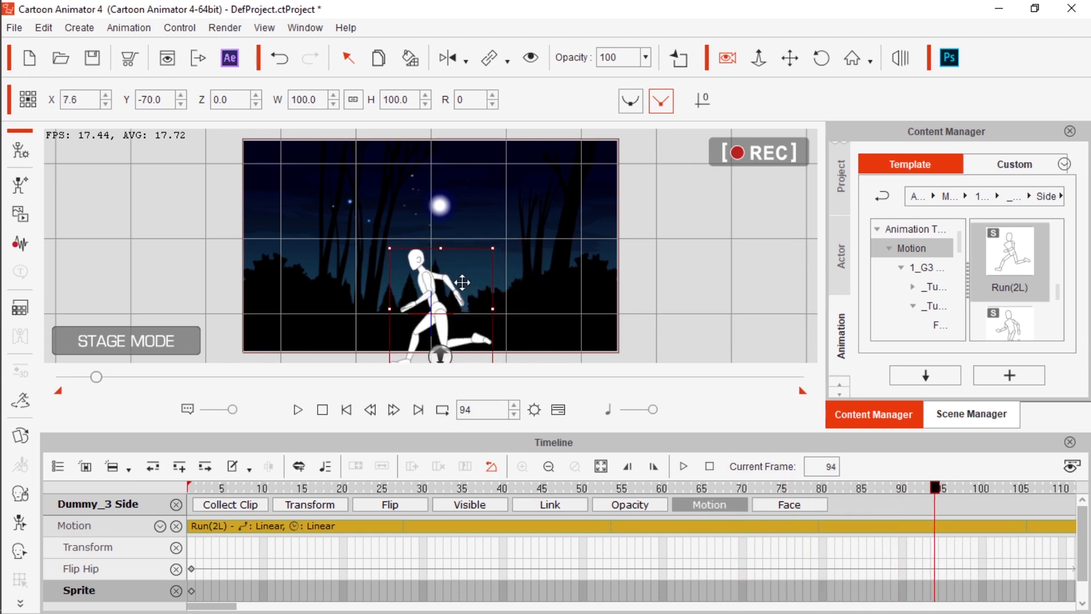
pyautogui.click(538, 243)
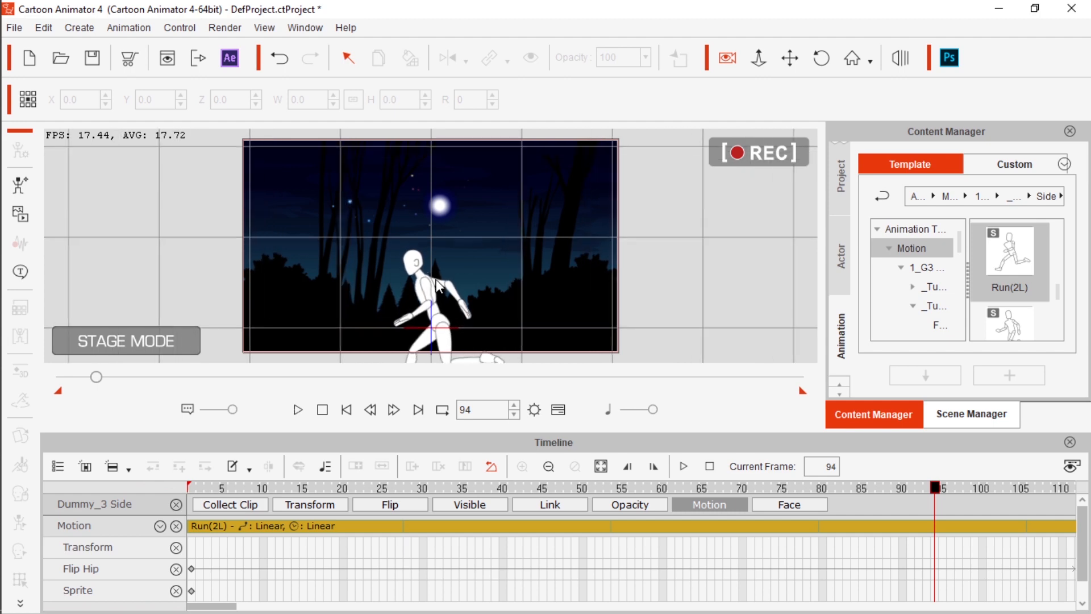
# At frame 94, raise the dummy to about X -1.2, Y -20.7 and adjust its Z depth
pyautogui.click(421, 281)
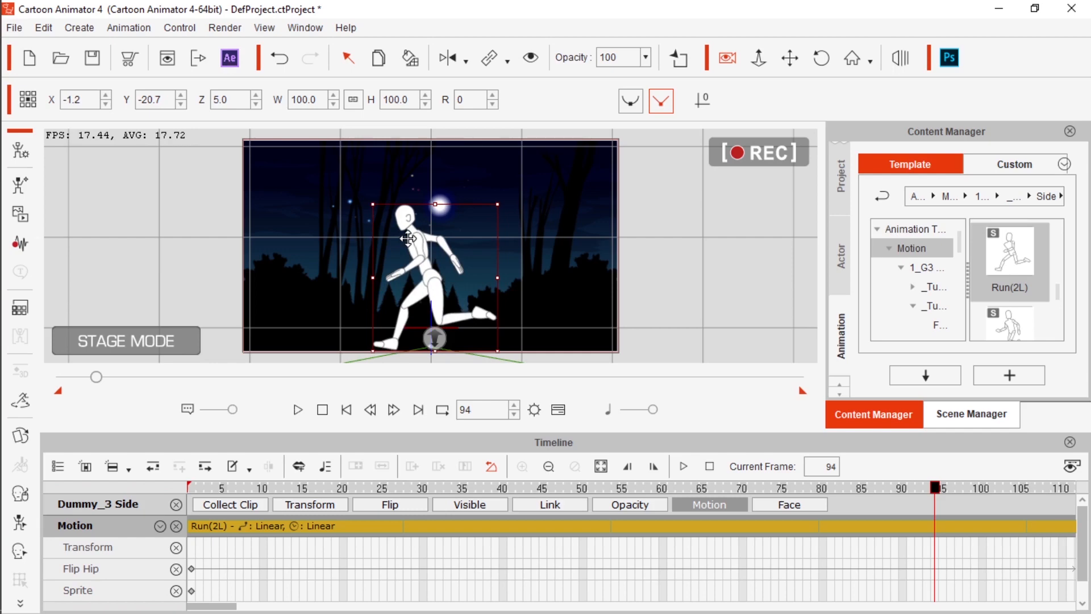
pyautogui.scroll(5, 483, 286)
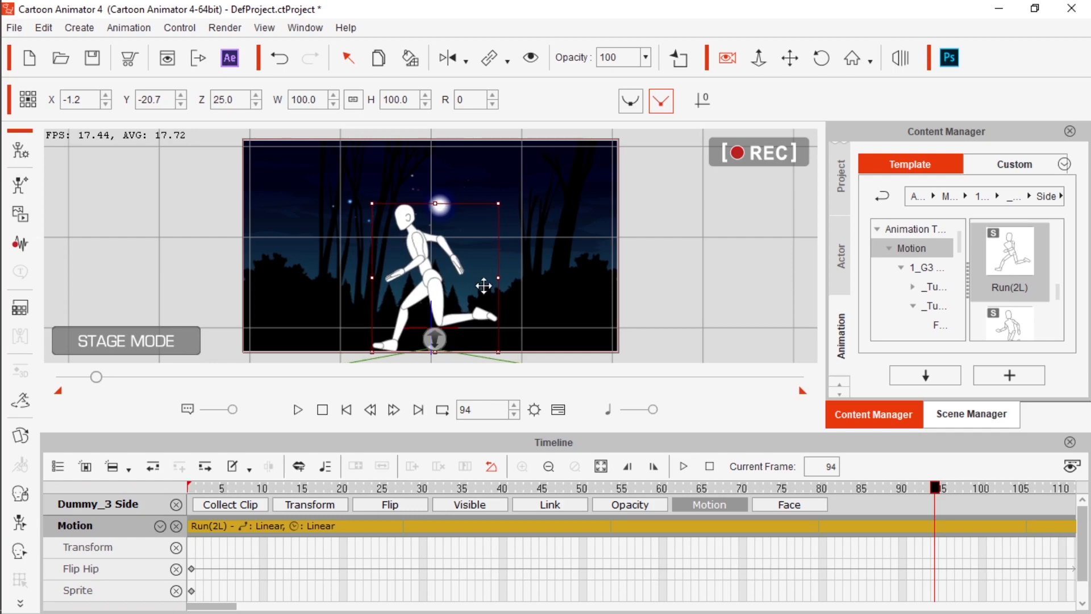
pyautogui.click(543, 270)
# Play the animation from frame 1 to check the camera zoom, then scrub back to frame 119
pyautogui.moveTo(938, 488); pyautogui.dragTo(3, 596)
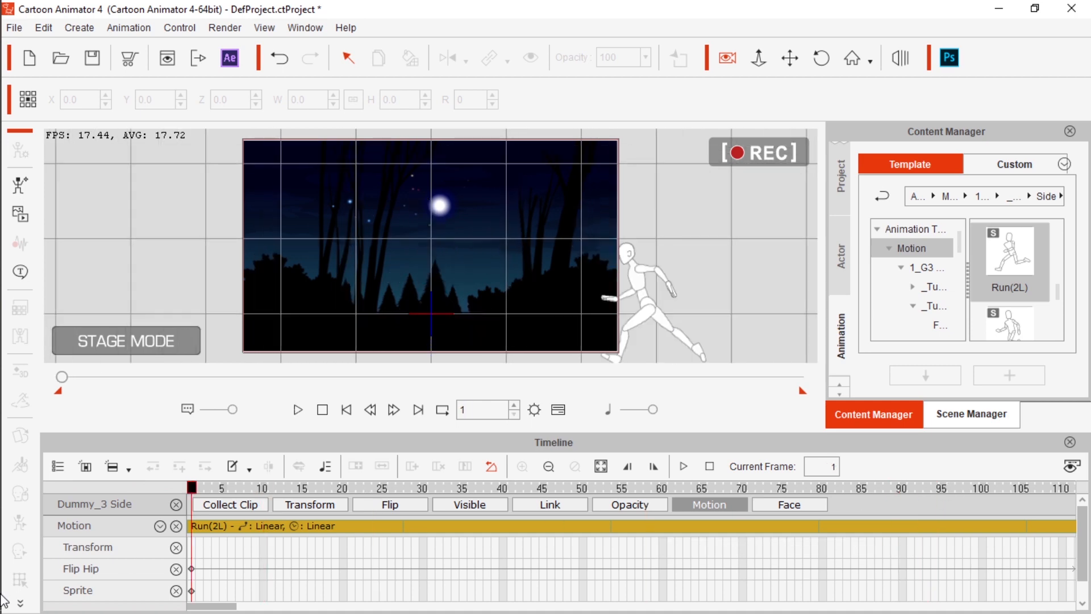
pyautogui.click(298, 410)
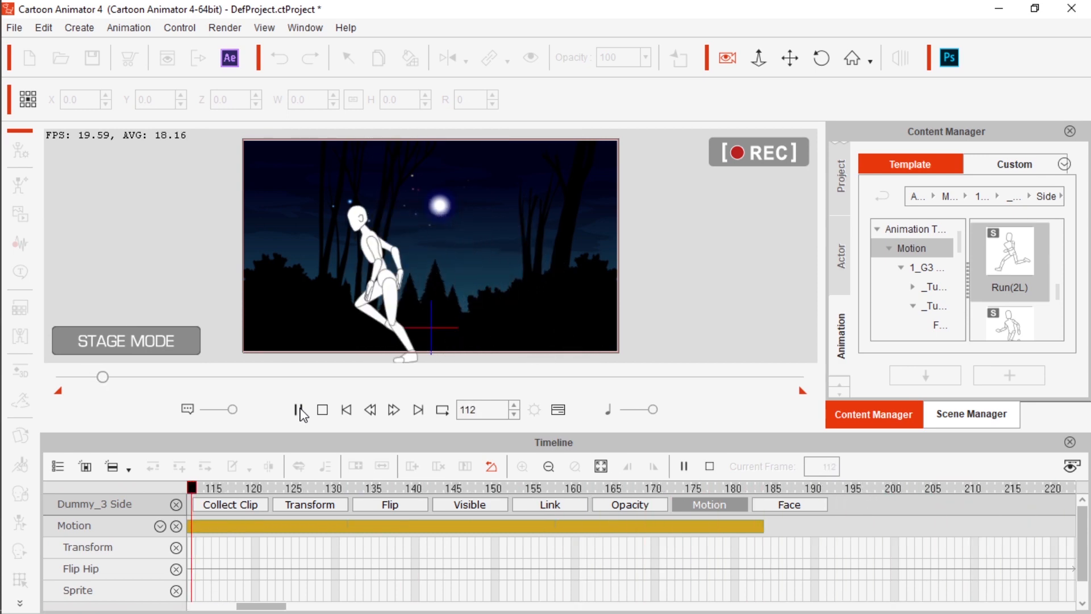
pyautogui.click(298, 410)
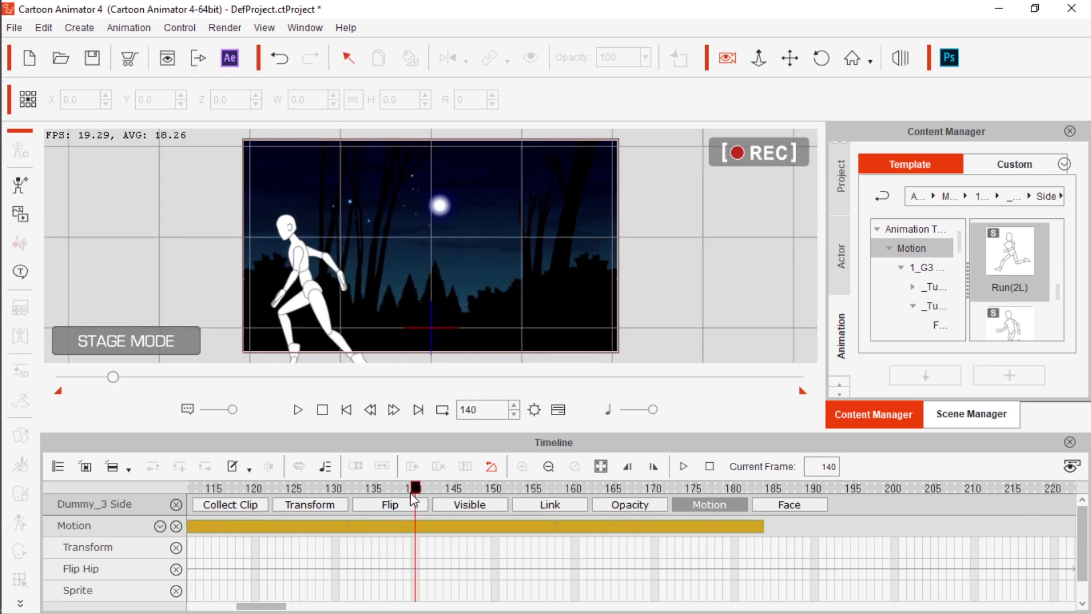
pyautogui.moveTo(419, 492); pyautogui.dragTo(247, 553)
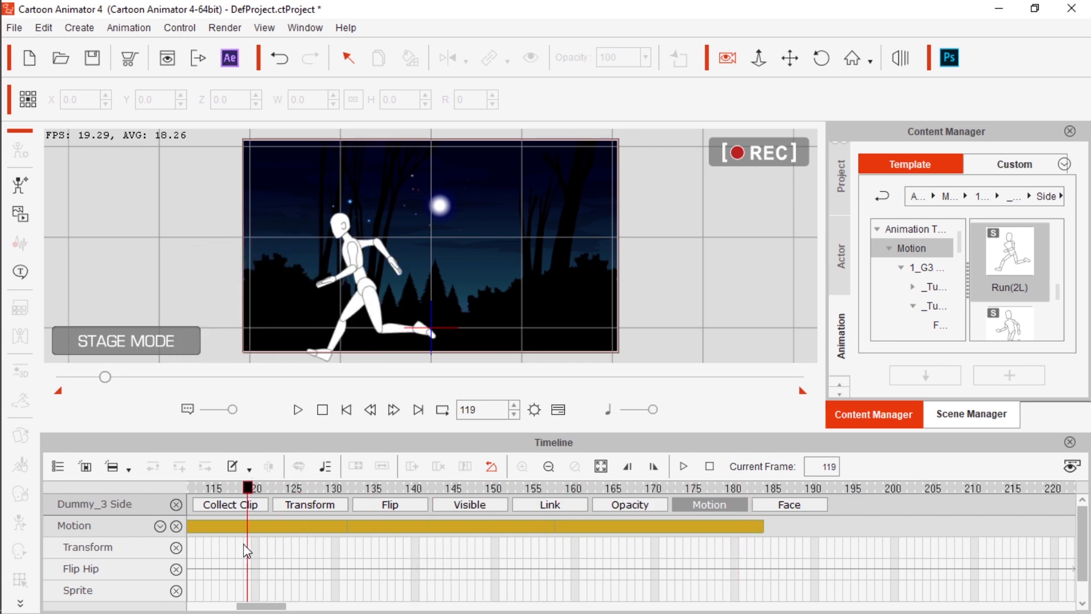
pyautogui.click(799, 506)
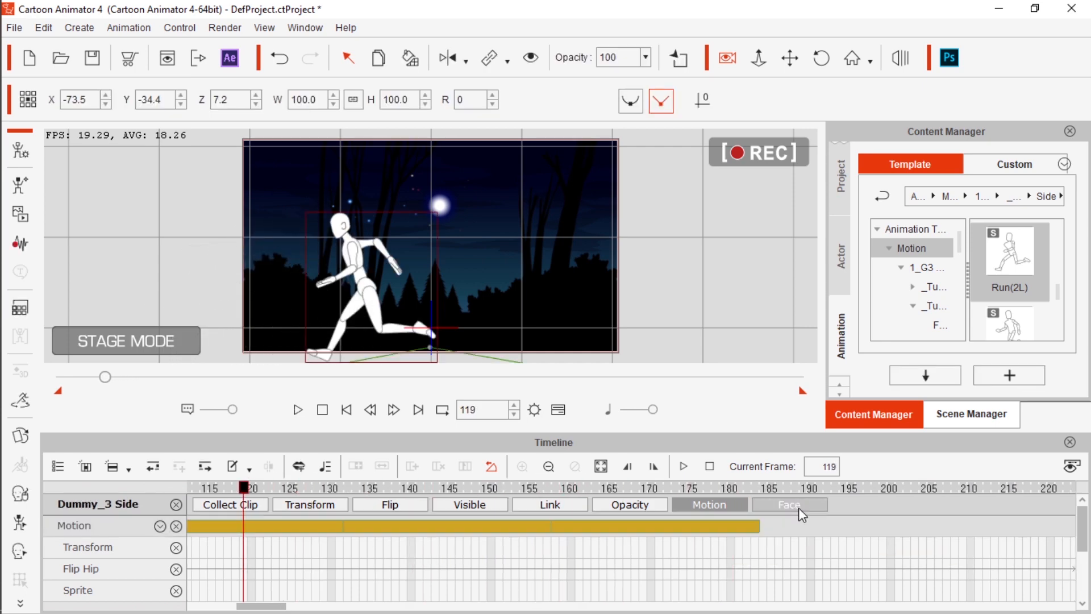
pyautogui.click(347, 233)
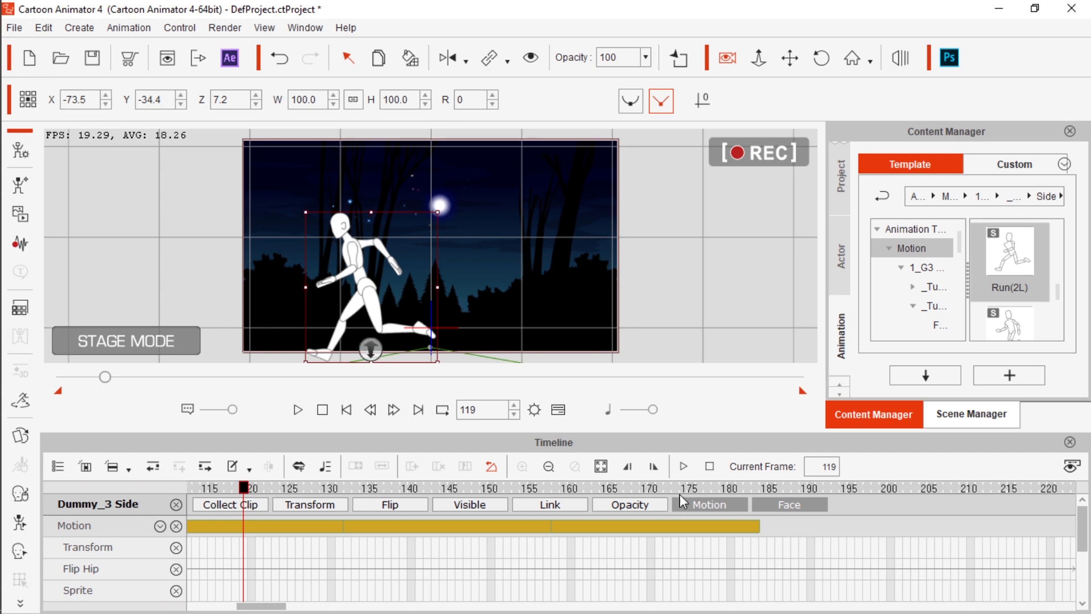
pyautogui.click(792, 507)
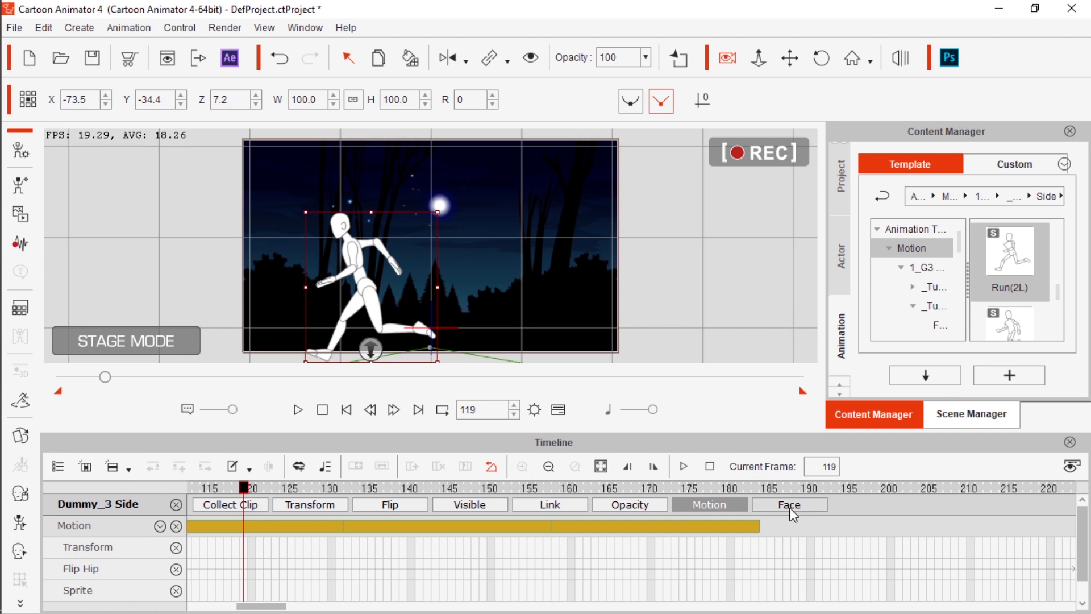
# Scrub through the remaining run to frame 183, where the Run(2L) clip ends
pyautogui.moveTo(245, 488); pyautogui.dragTo(45, 520)
pyautogui.click(228, 588)
pyautogui.moveTo(253, 610); pyautogui.dragTo(210, 612)
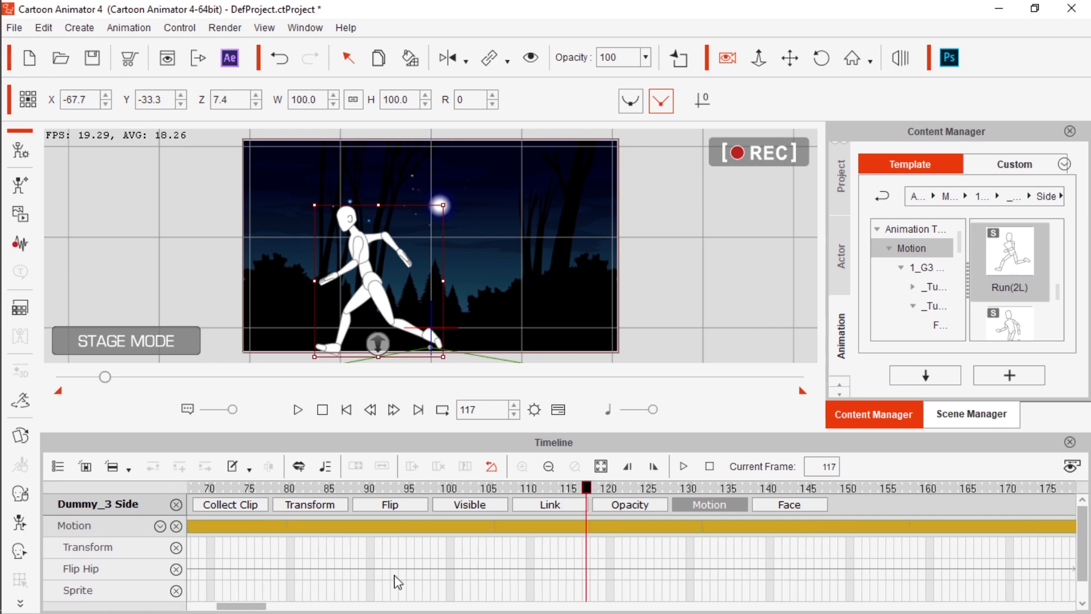
pyautogui.moveTo(110, 380); pyautogui.dragTo(126, 406)
pyautogui.moveTo(356, 495); pyautogui.dragTo(431, 501)
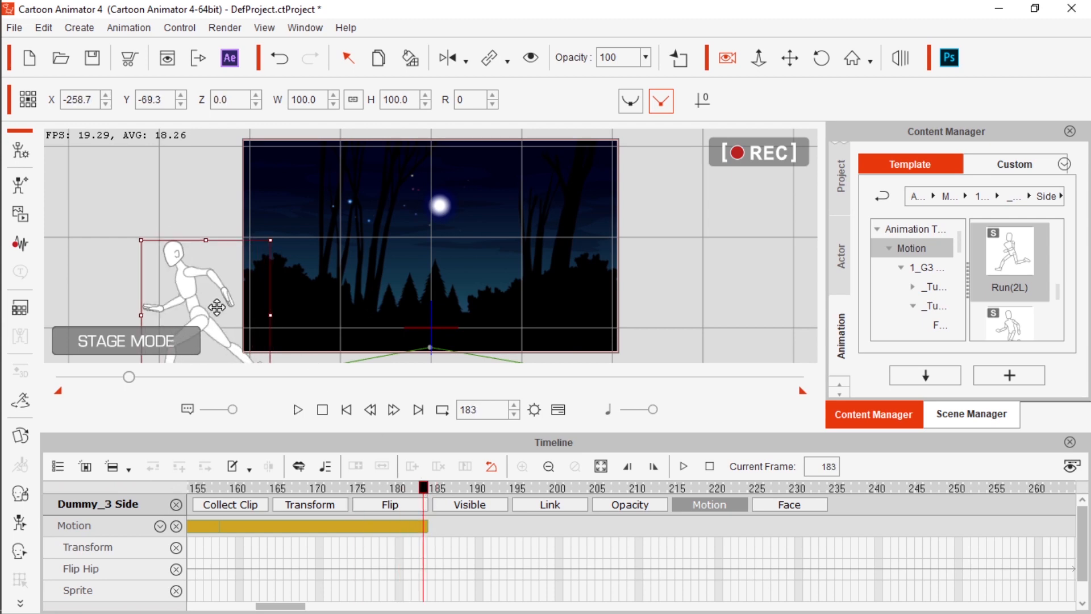
# Look through the template motions as far as Talk and remove the dummy's object animation at frame 183
pyautogui.rightClick(187, 278)
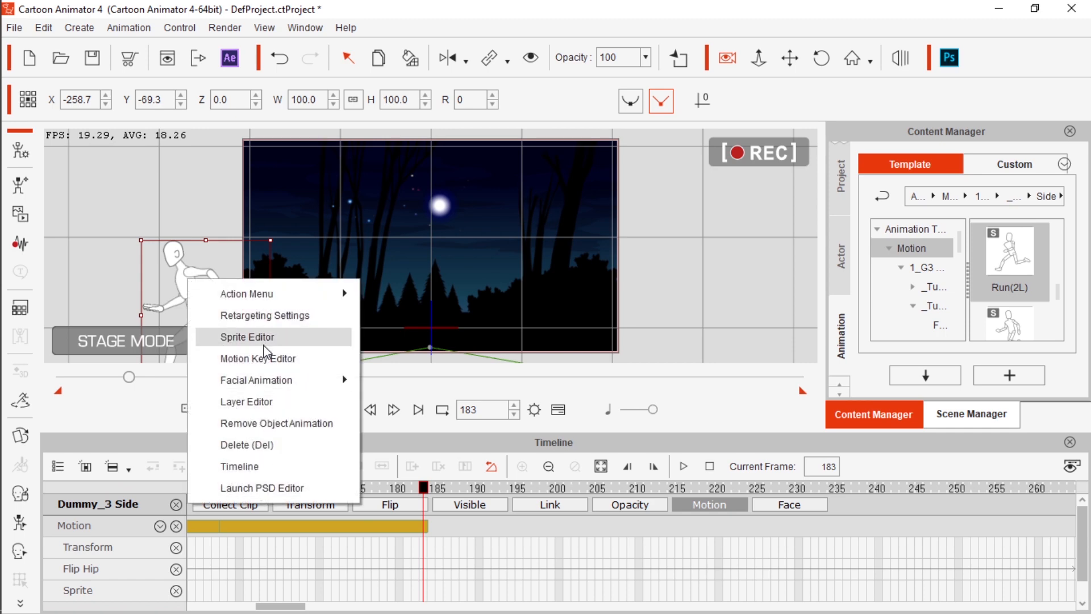
pyautogui.click(1005, 307)
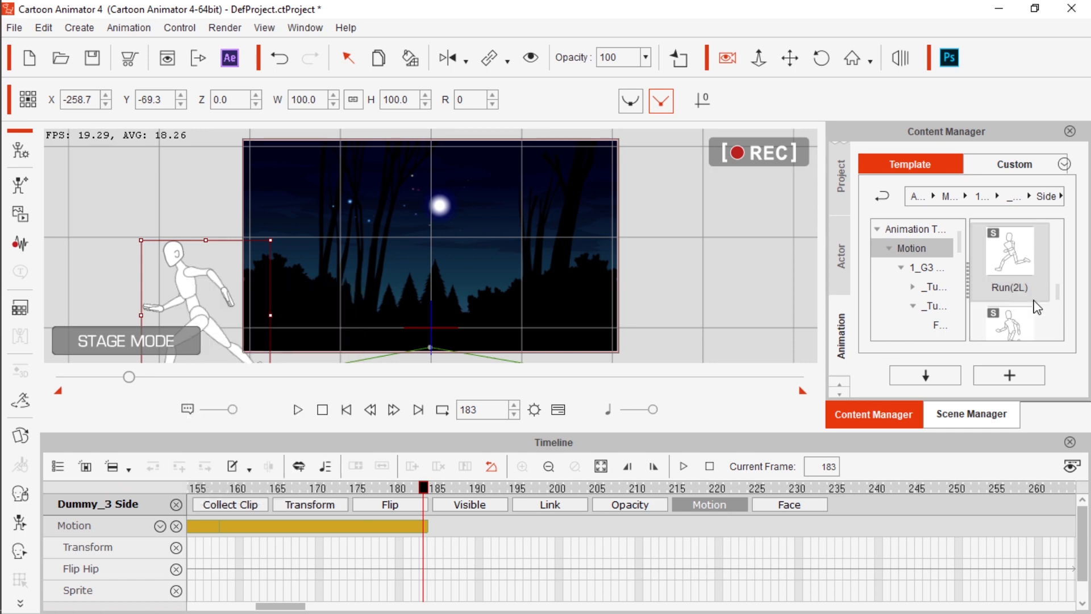
pyautogui.scroll(-3, 1024, 310)
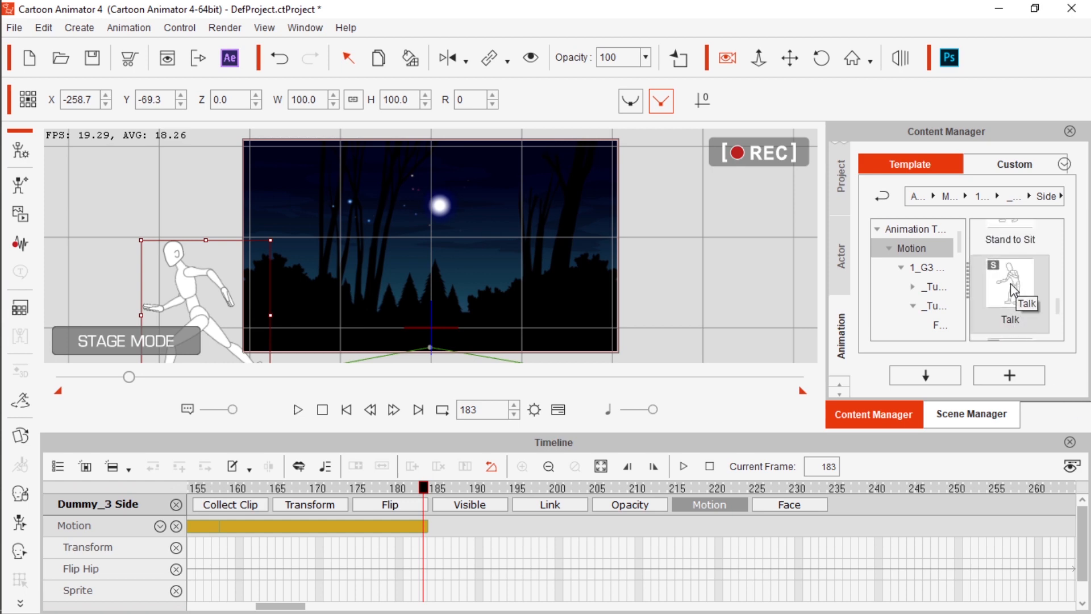
pyautogui.rightClick(189, 294)
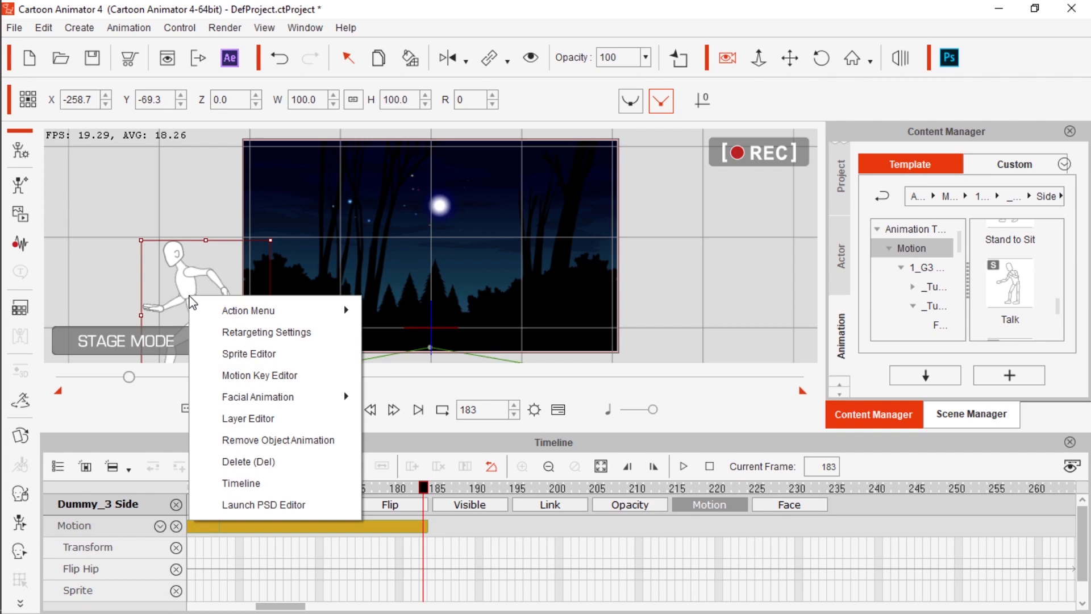
pyautogui.click(258, 441)
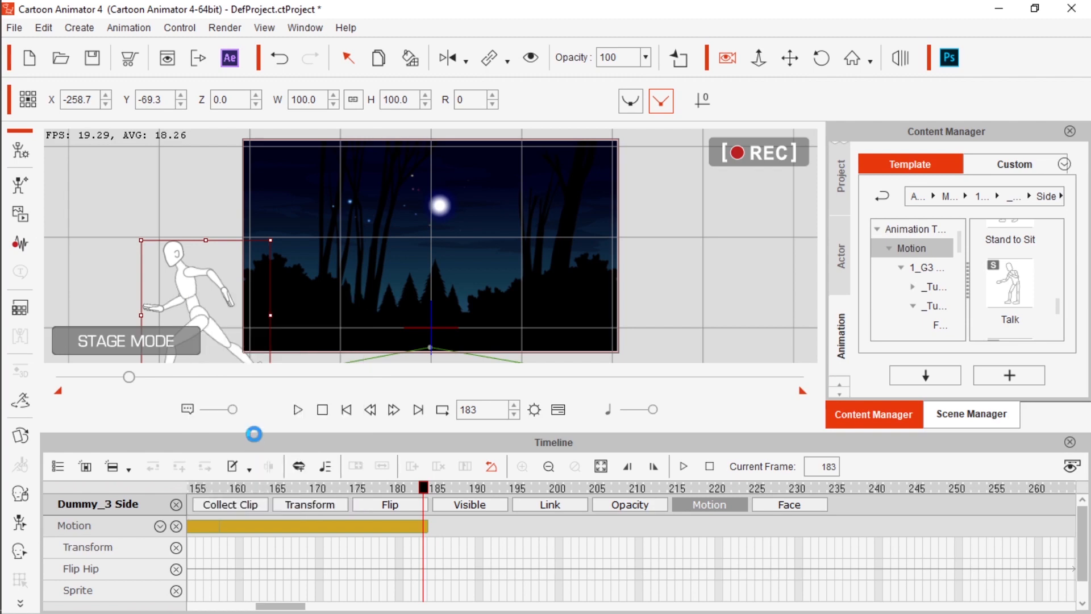
# Move the dummy to the middle of the scene at X 20.0, Y -9.3 and clear its object animation
pyautogui.moveTo(186, 308); pyautogui.dragTo(438, 253)
pyautogui.rightClick(439, 254)
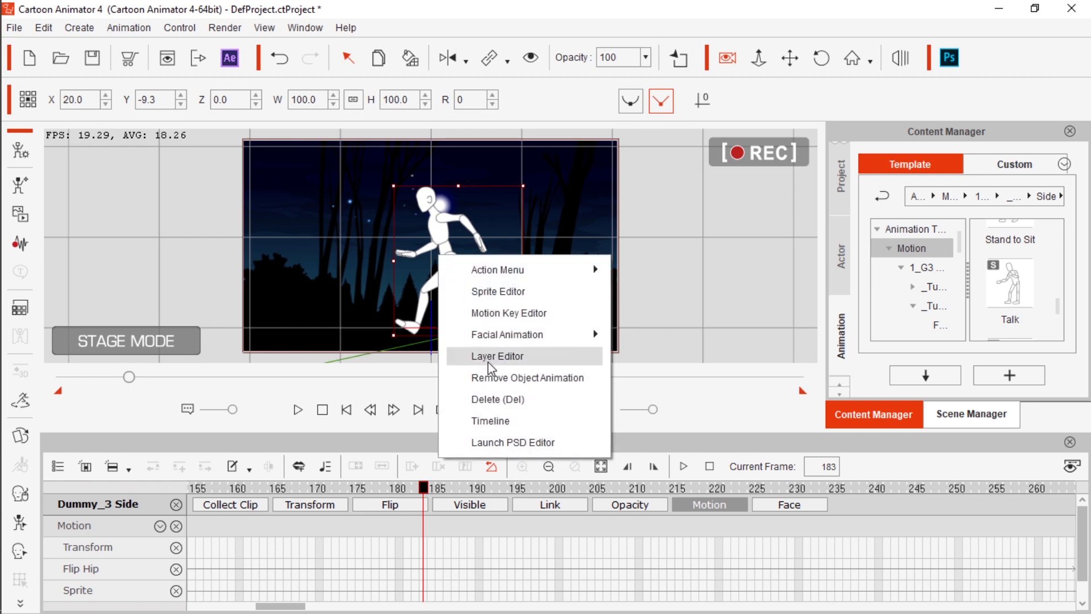
pyautogui.click(501, 381)
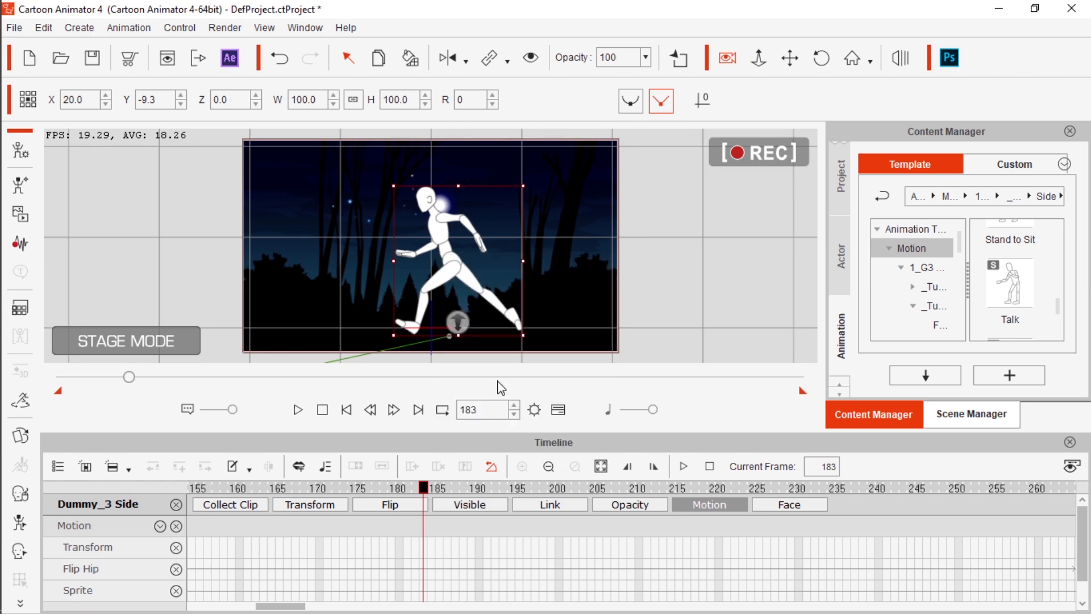
# At frame 1, remove the dummy's object animation again and reposition it at X 25.4, Y -29.5
pyautogui.moveTo(72, 377); pyautogui.dragTo(2, 383)
pyautogui.rightClick(448, 258)
pyautogui.click(507, 382)
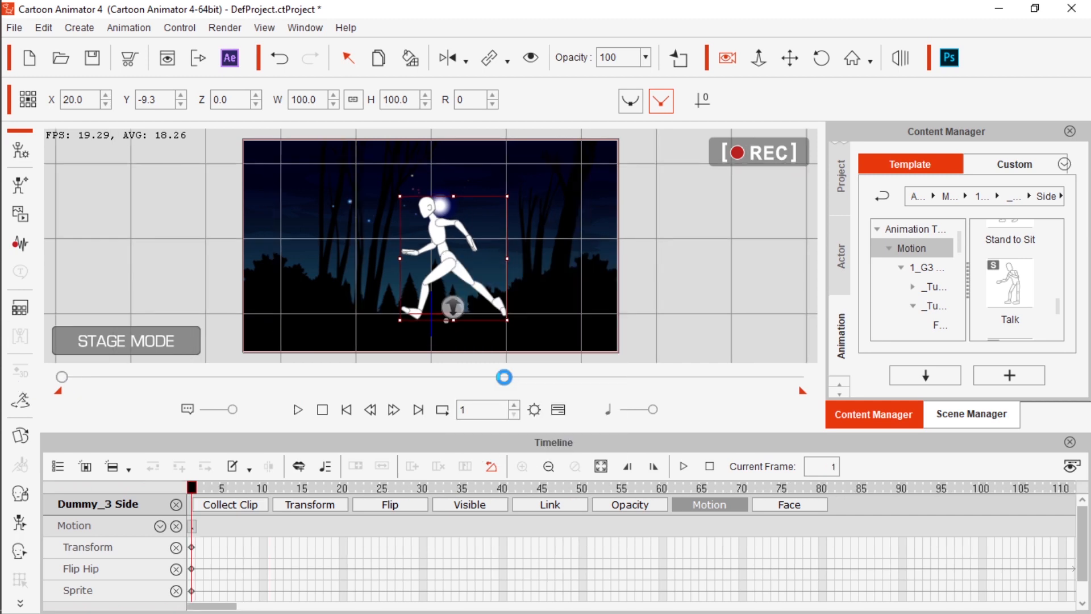
pyautogui.moveTo(459, 267); pyautogui.dragTo(463, 283)
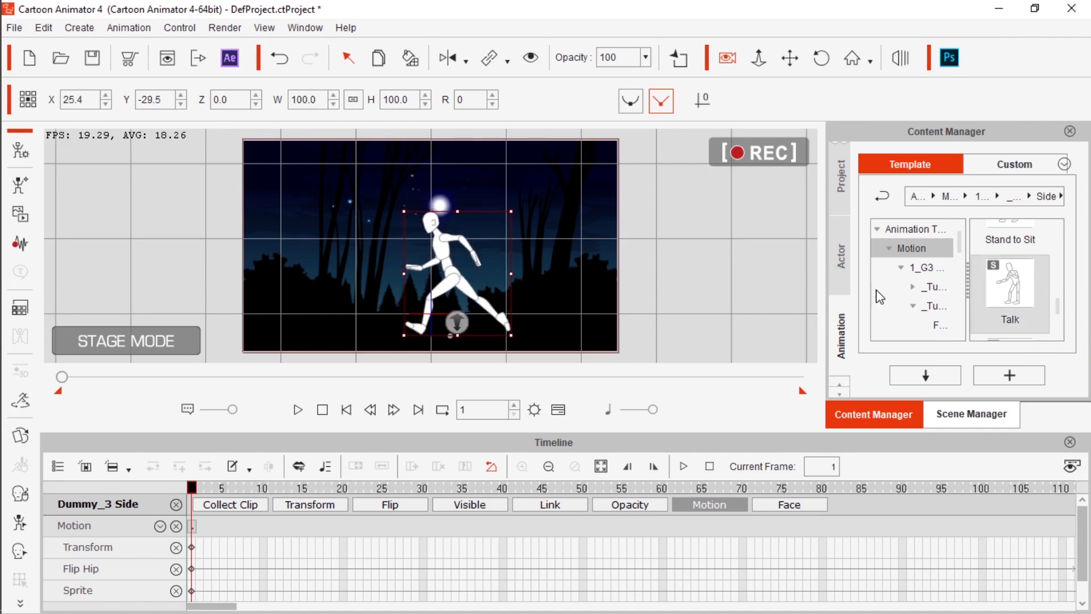
# Apply the Talk motion to the dummy, accepting the sprite hand notice, and review it by scrubbing to frame 118
pyautogui.doubleClick(1012, 295)
pyautogui.click(508, 390)
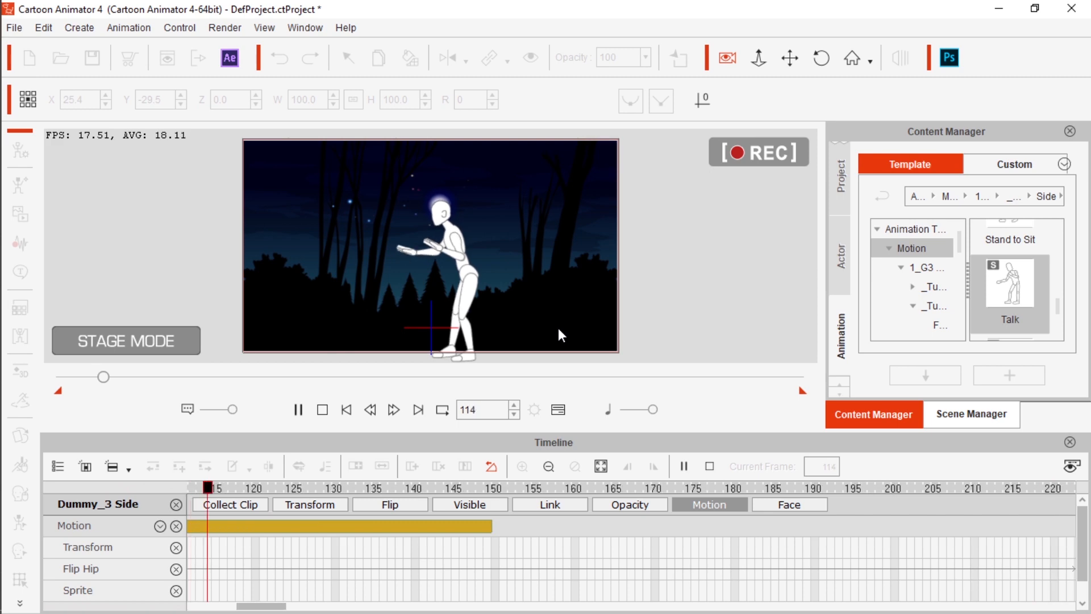
pyautogui.click(485, 357)
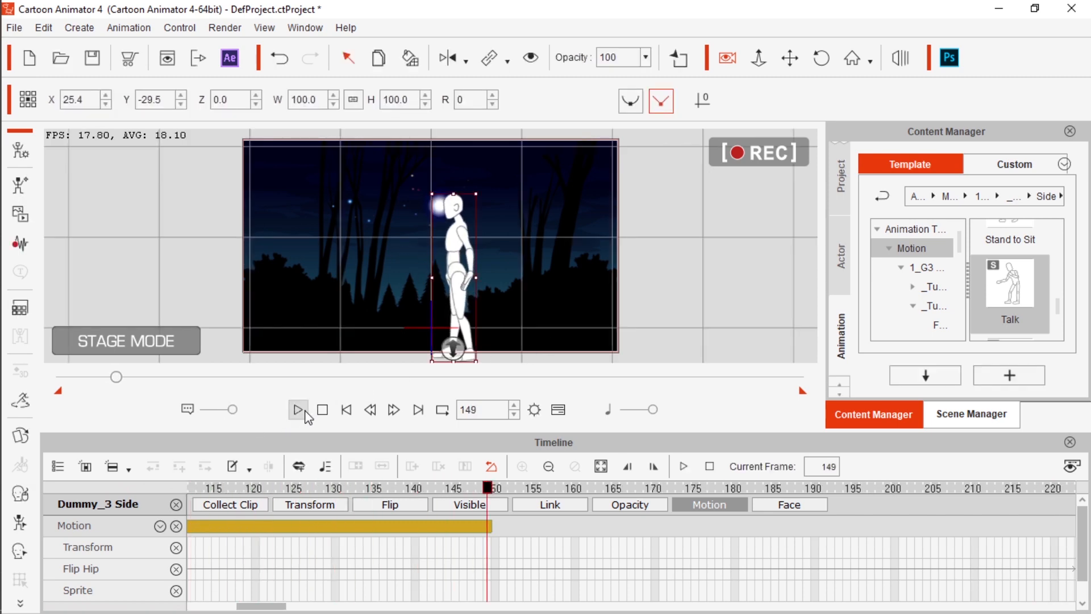
pyautogui.moveTo(486, 489); pyautogui.dragTo(239, 488)
pyautogui.moveTo(257, 610); pyautogui.dragTo(231, 612)
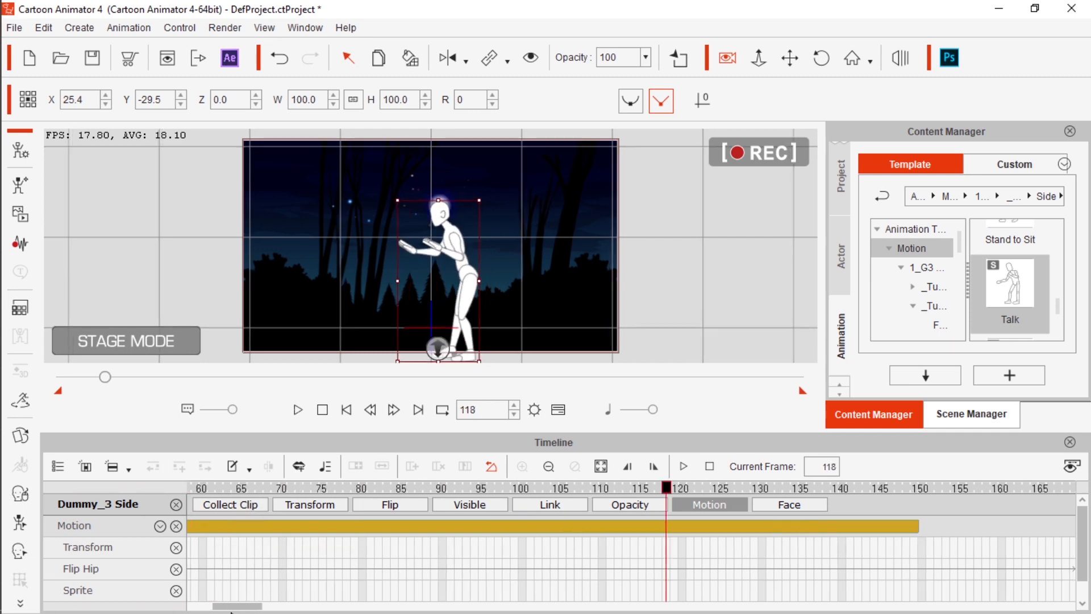
# Remove the Talk animation from the dummy and return to frame 1
pyautogui.rightClick(444, 251)
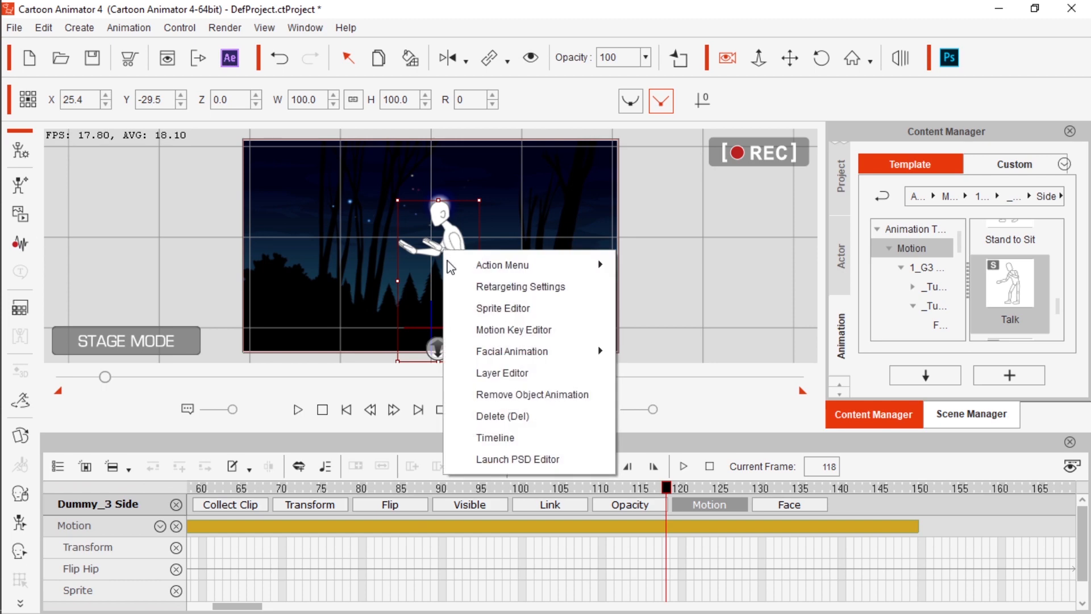
pyautogui.click(523, 396)
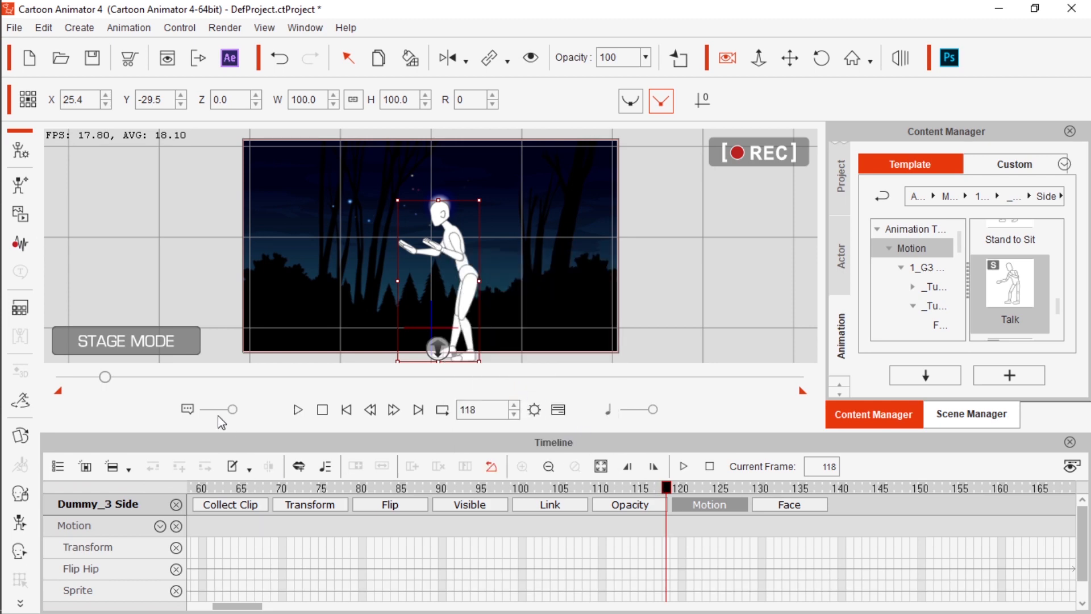
pyautogui.moveTo(104, 376); pyautogui.dragTo(62, 377)
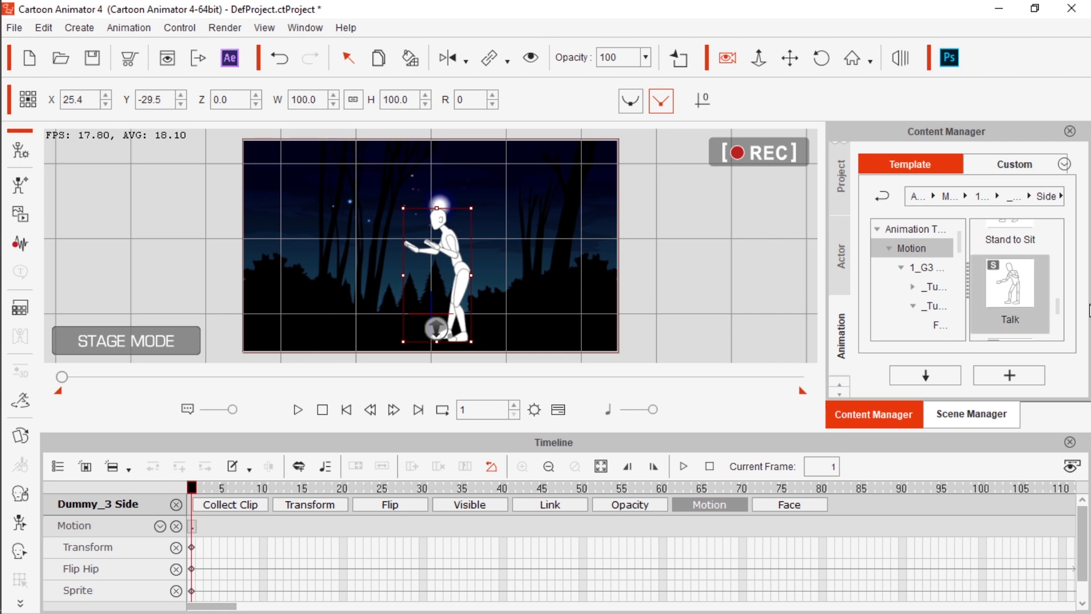
# Apply the Run Sneaky(2L) motion to the dummy, accepting the sprite hand notice, and extend its looping clip to about frame 85
pyautogui.scroll(5, 1002, 312)
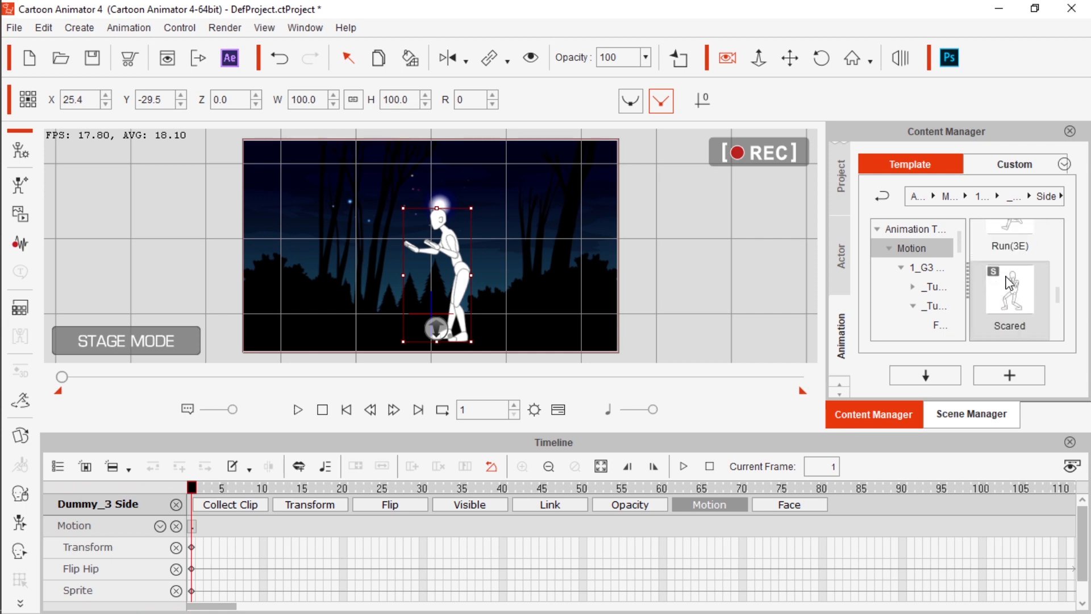
pyautogui.scroll(1, 1013, 287)
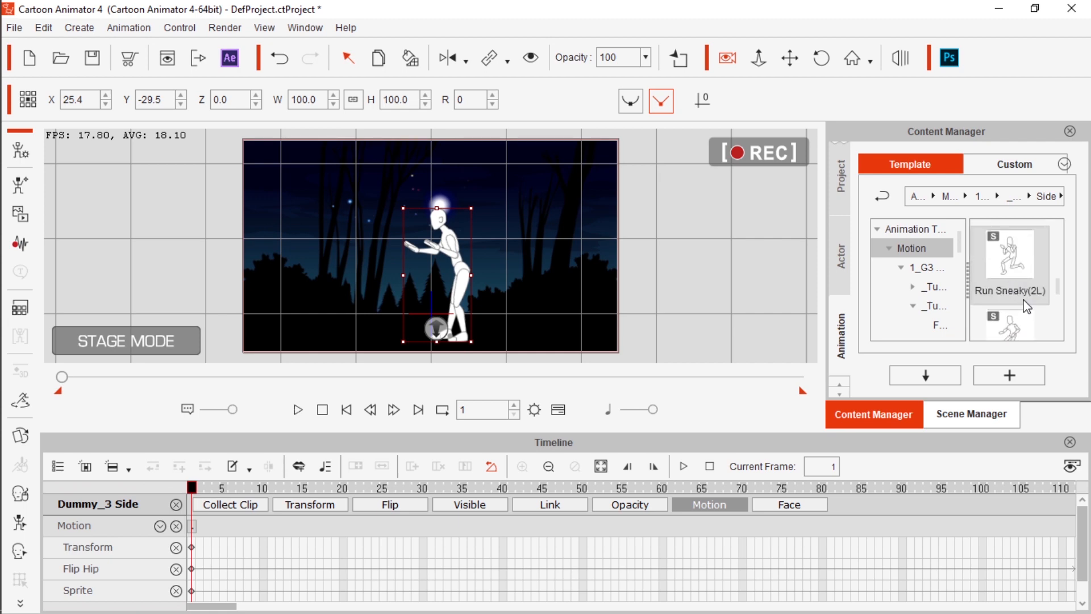
pyautogui.doubleClick(1012, 272)
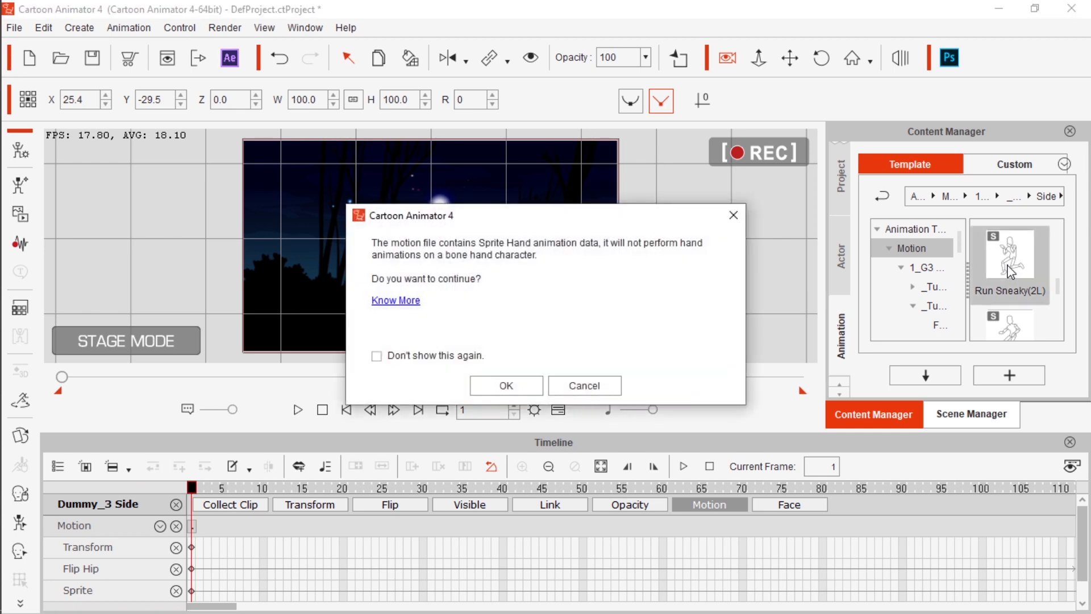
pyautogui.click(512, 389)
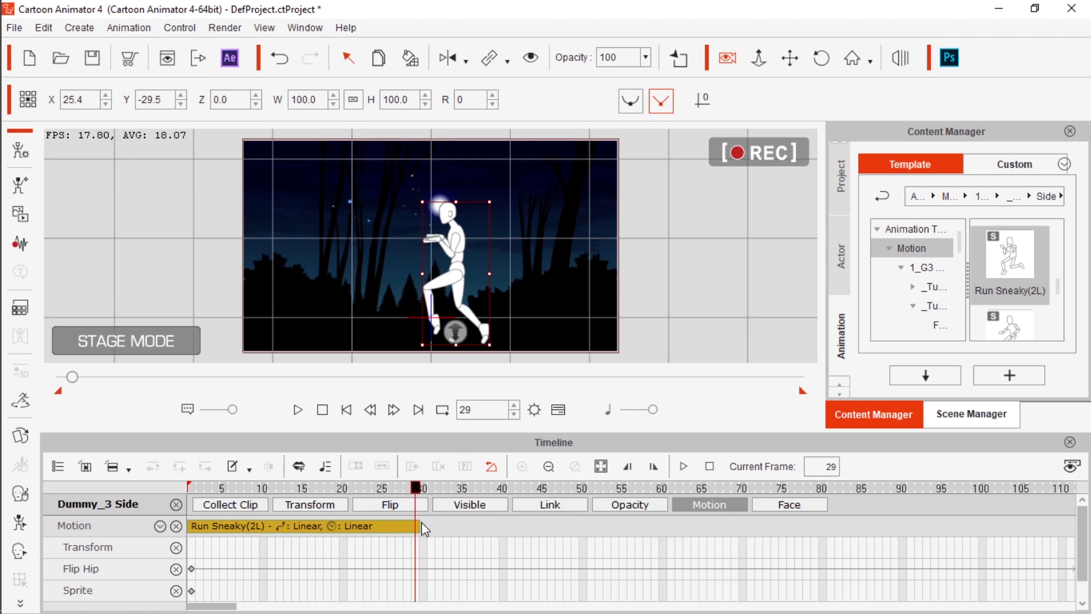
pyautogui.moveTo(415, 527); pyautogui.dragTo(731, 552)
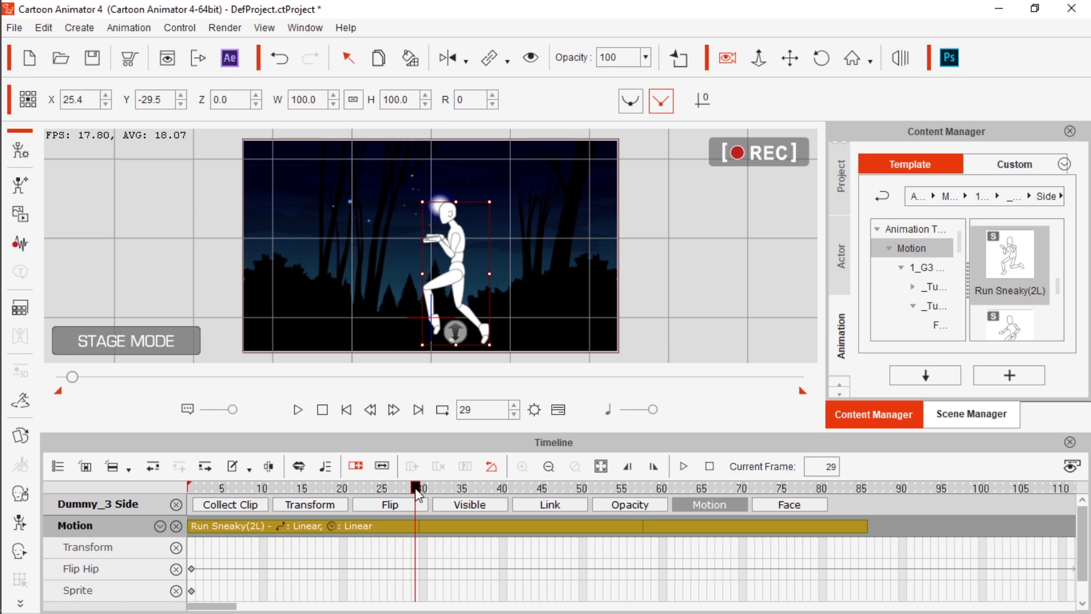
# Position the dummy at X 191.4, Y -45.5 on frame 1 and X -142.3, Y -25.7 on frame 85, and play the run
pyautogui.moveTo(416, 488); pyautogui.dragTo(192, 488)
pyautogui.moveTo(475, 265); pyautogui.dragTo(587, 279)
pyautogui.moveTo(193, 496); pyautogui.dragTo(865, 577)
pyautogui.moveTo(612, 288); pyautogui.dragTo(313, 271)
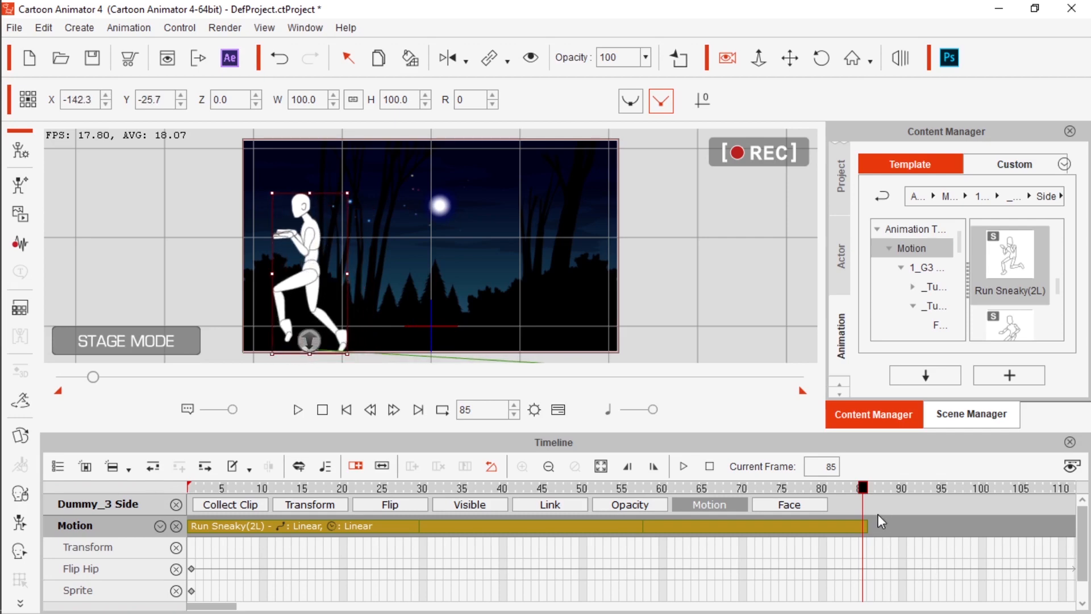
pyautogui.moveTo(864, 490); pyautogui.dragTo(192, 489)
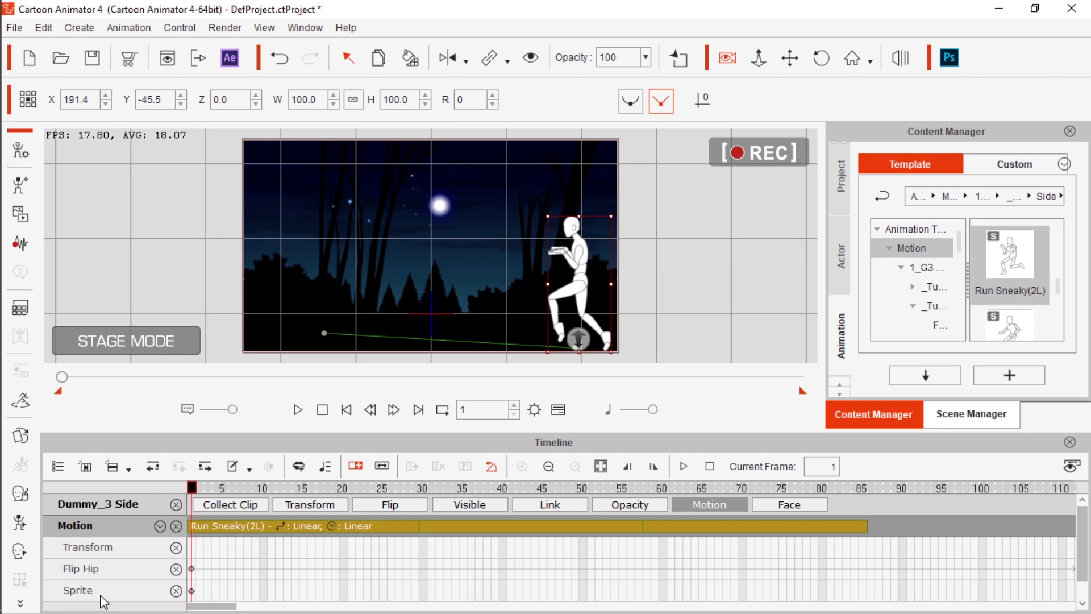
pyautogui.click(297, 411)
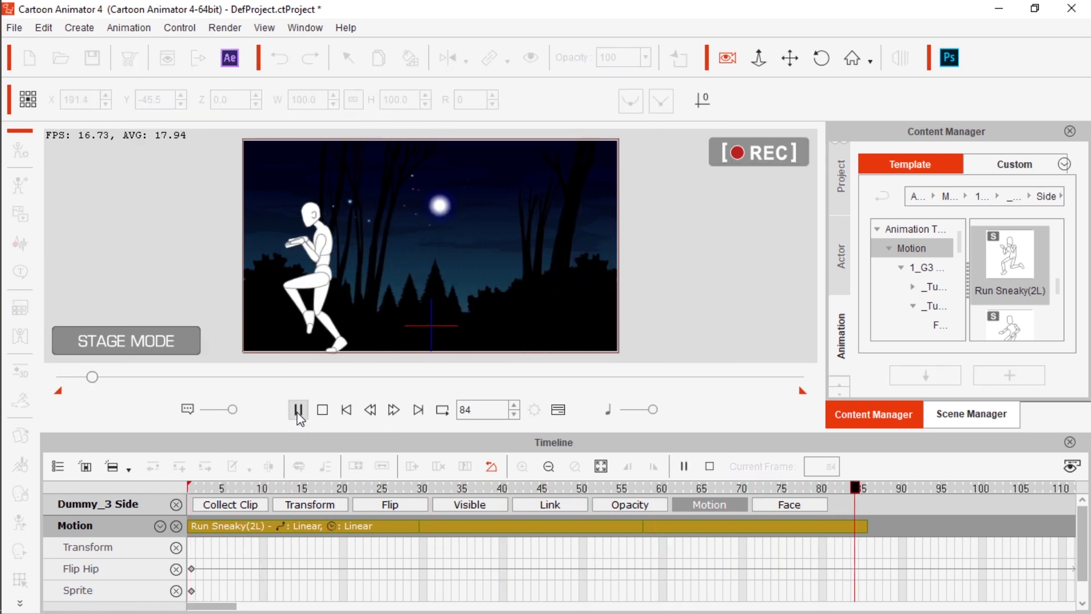
# Look through the Side motion templates and the Front motion templates for the available poses and actions
pyautogui.scroll(-5, 1021, 289)
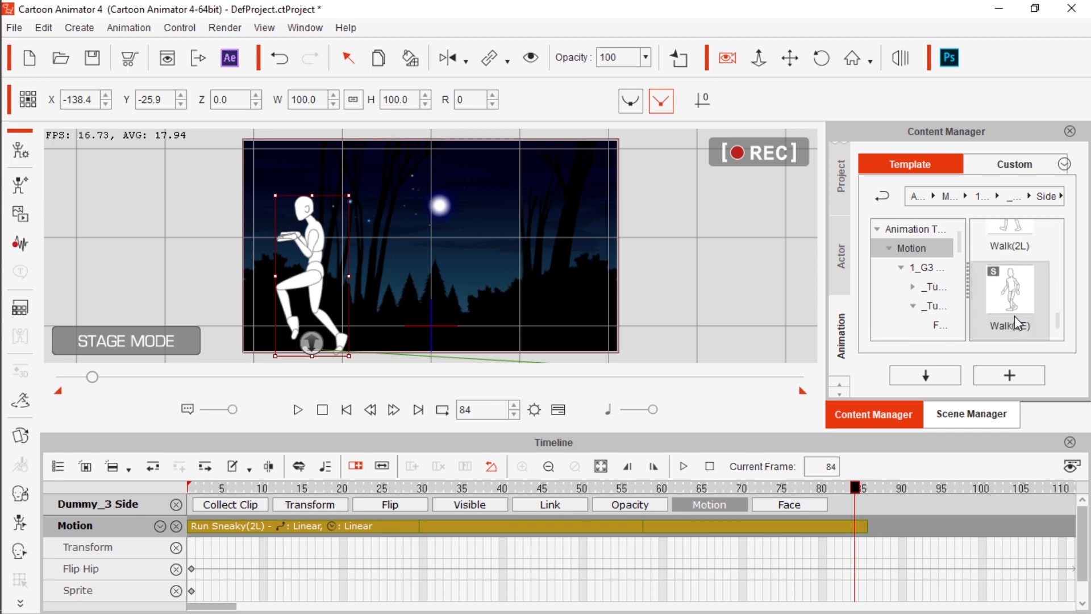
pyautogui.scroll(6, 1017, 322)
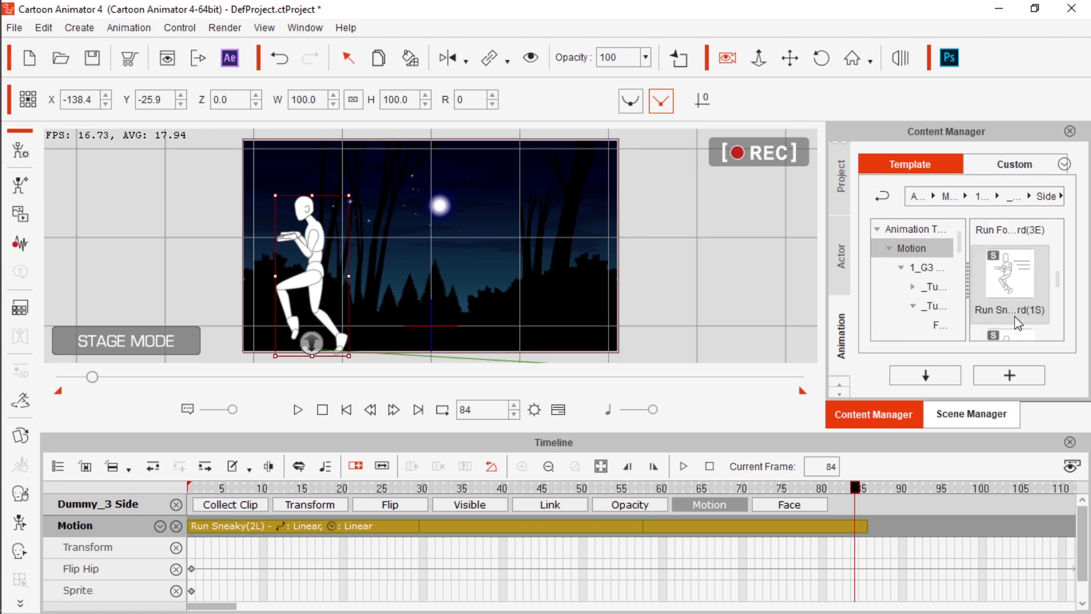
pyautogui.scroll(5, 1019, 323)
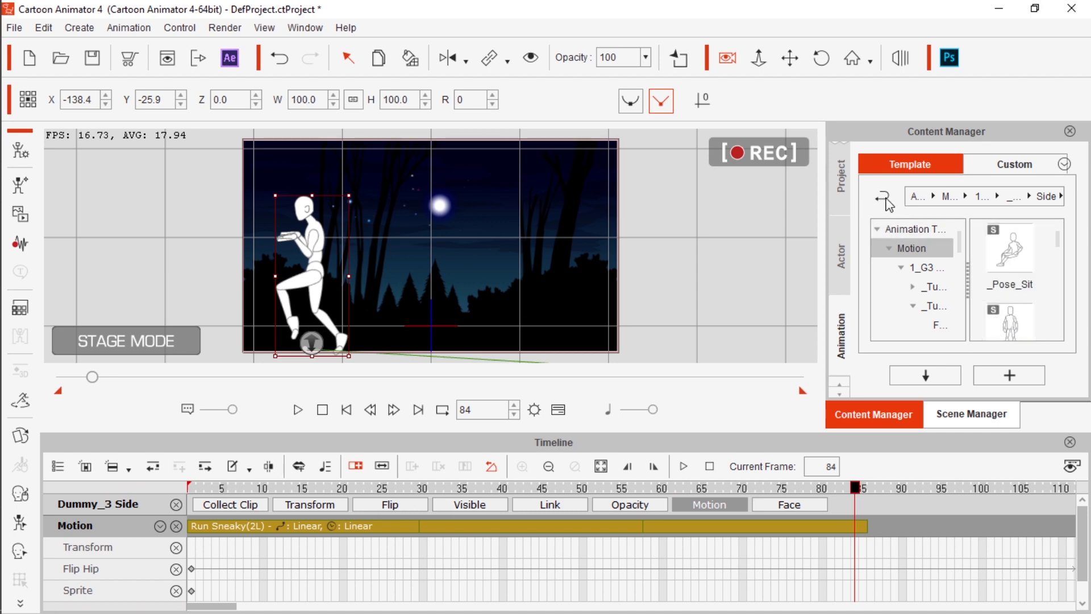
pyautogui.click(887, 203)
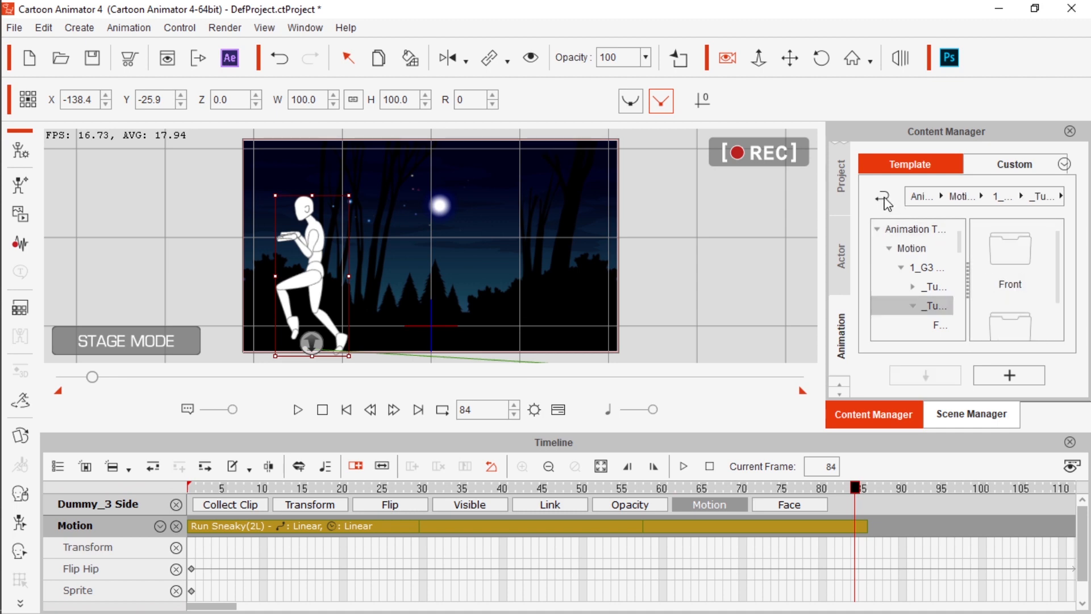
pyautogui.doubleClick(1016, 281)
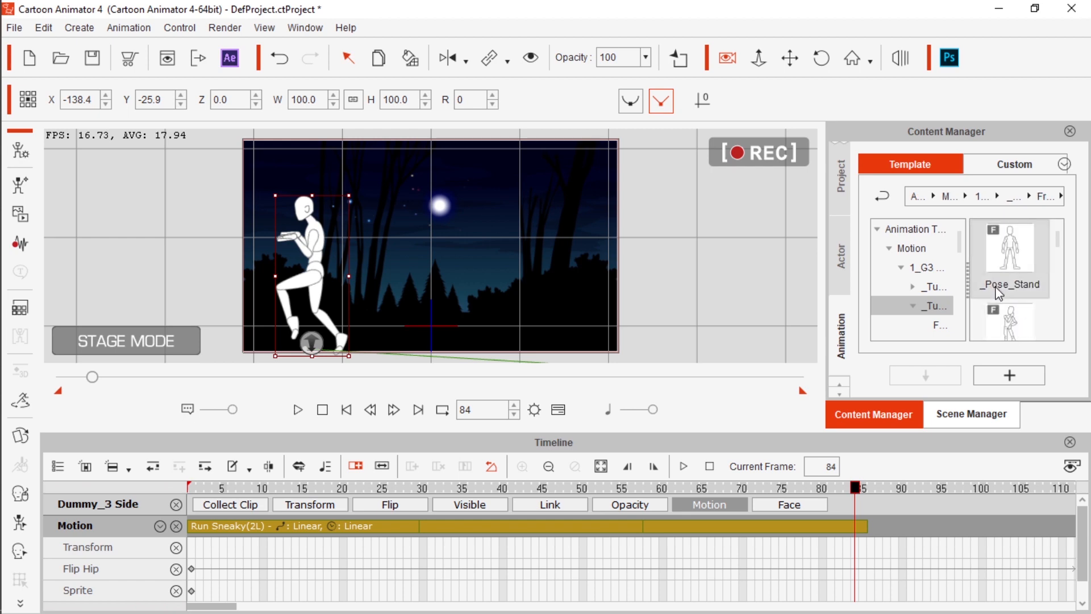
pyautogui.scroll(-10, 1001, 296)
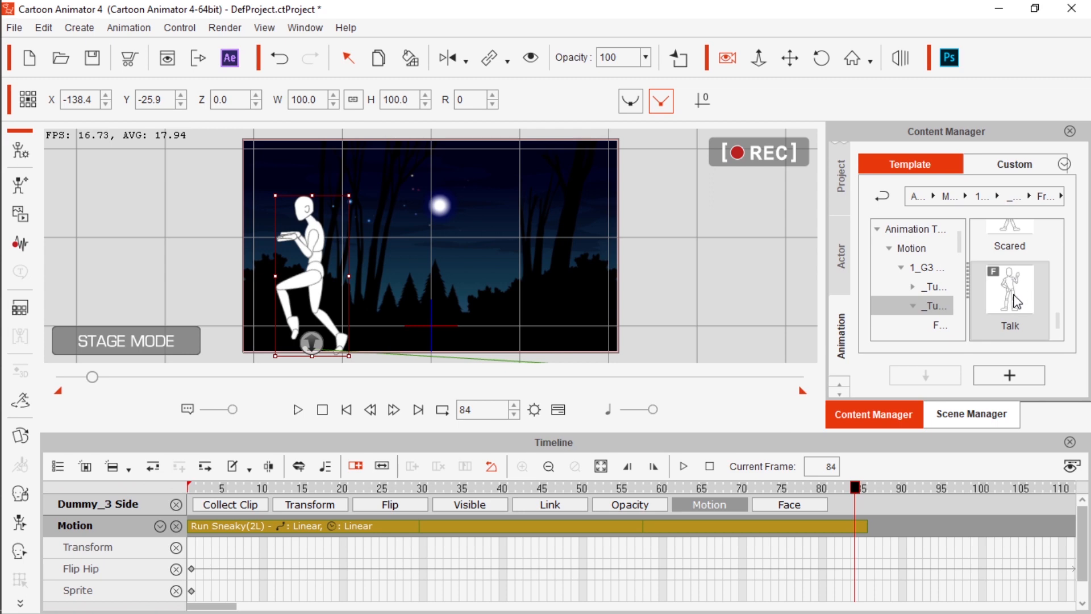
pyautogui.scroll(2, 1018, 301)
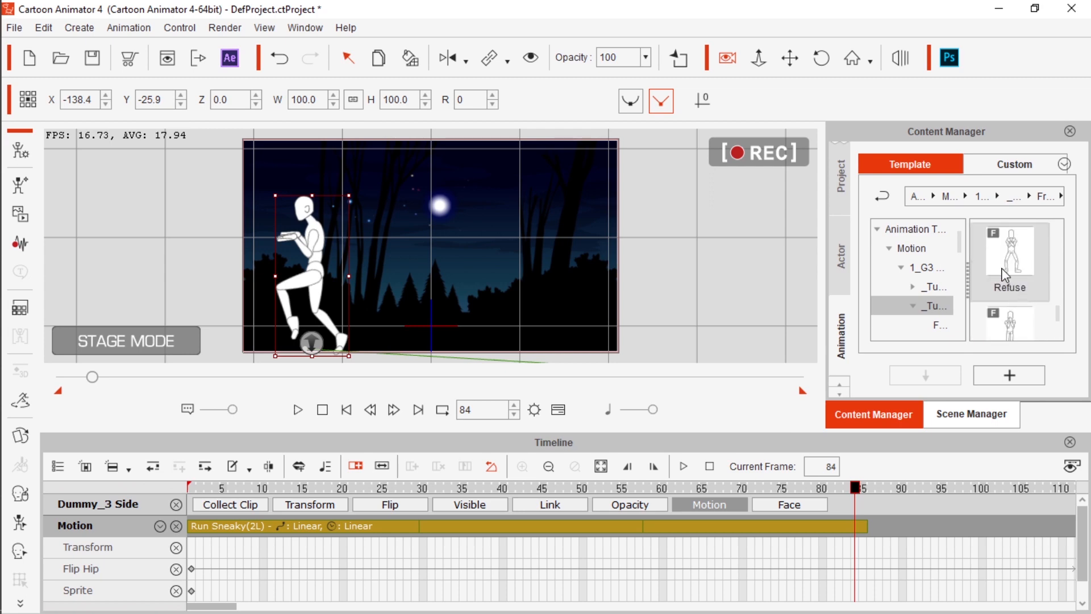
pyautogui.scroll(1, 1004, 275)
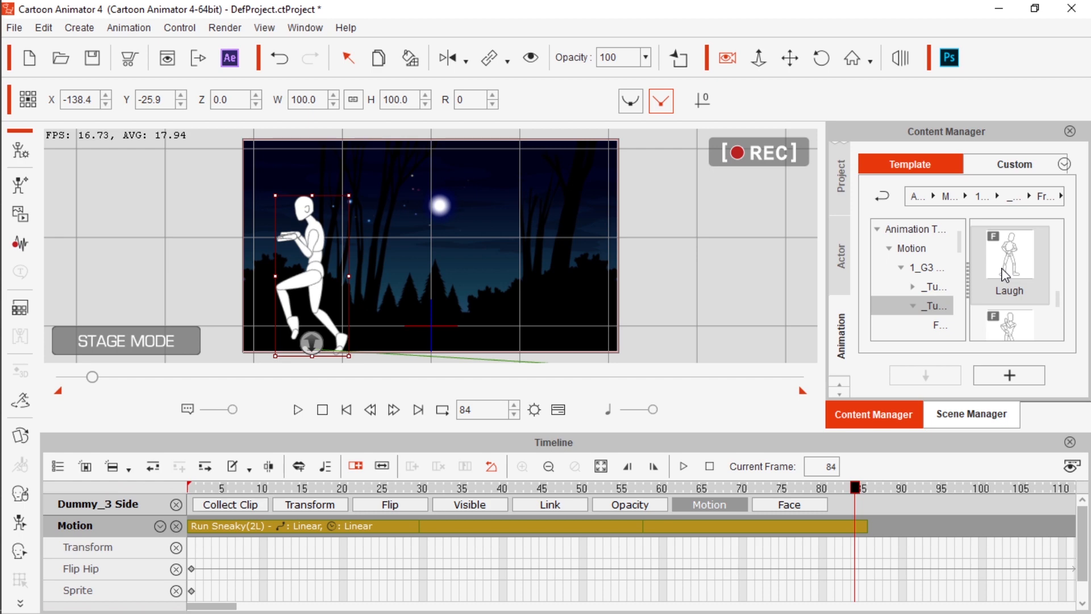
# Remove the dummy's object animation and place it at X -7.5, Y -27.0 on frame 1
pyautogui.rightClick(323, 241)
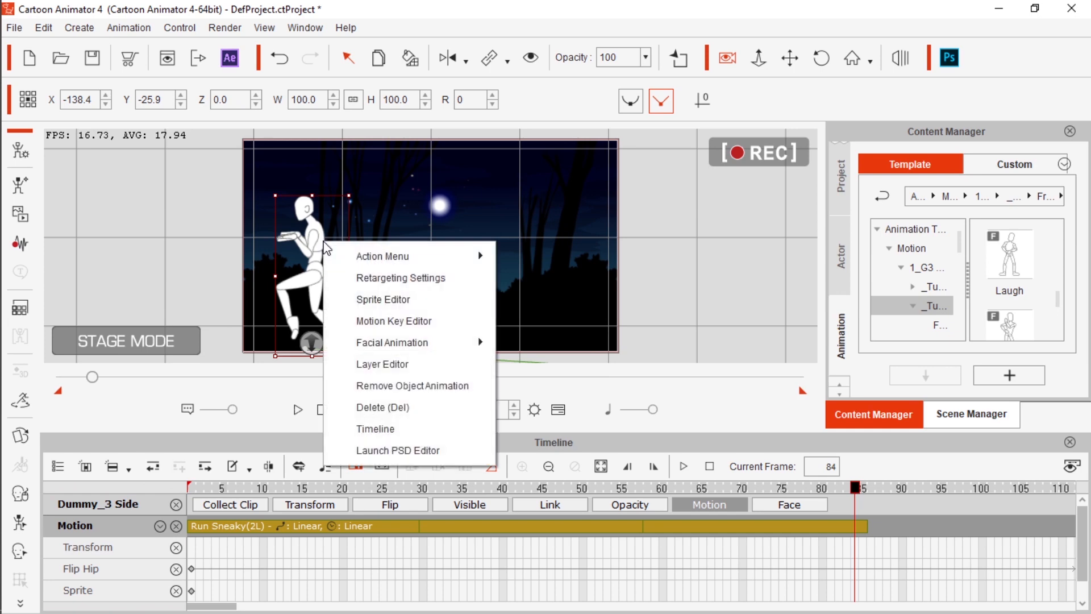
pyautogui.click(396, 383)
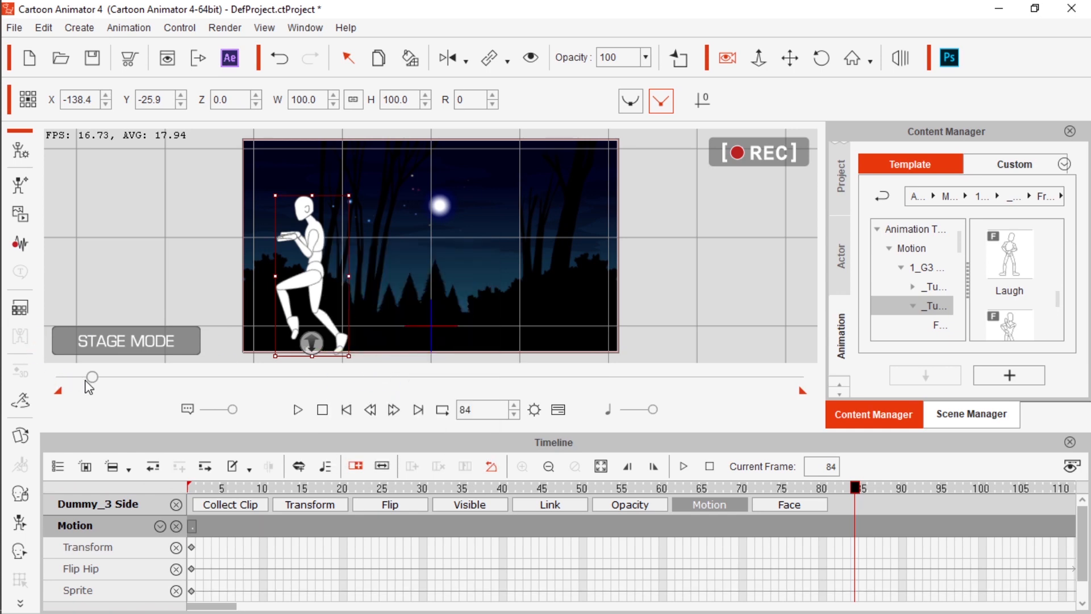
pyautogui.moveTo(92, 378); pyautogui.dragTo(24, 369)
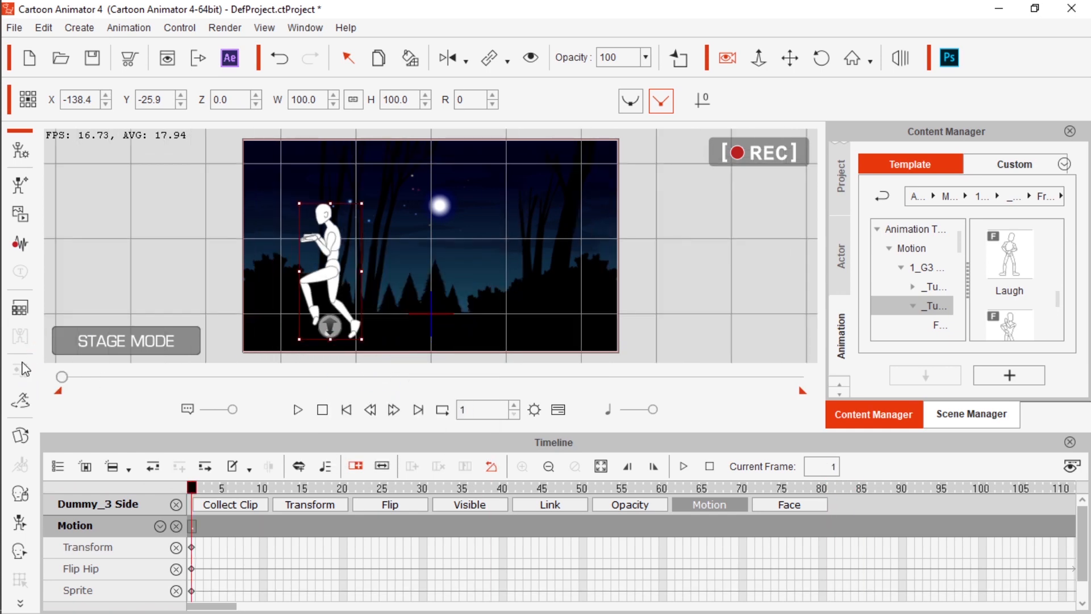
pyautogui.moveTo(331, 261); pyautogui.dragTo(430, 262)
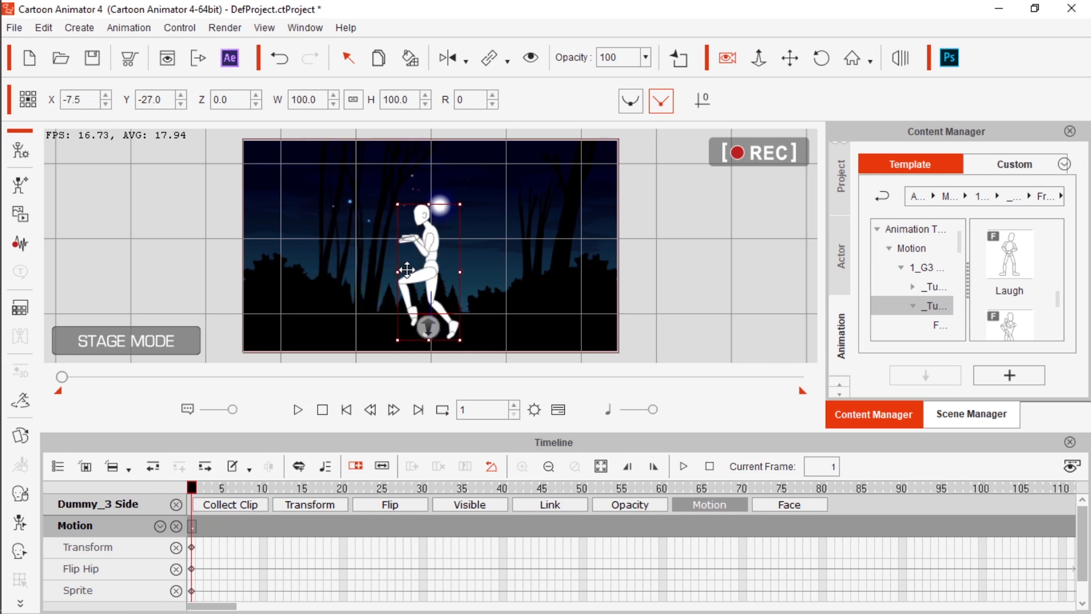
pyautogui.rightClick(423, 270)
pyautogui.click(473, 391)
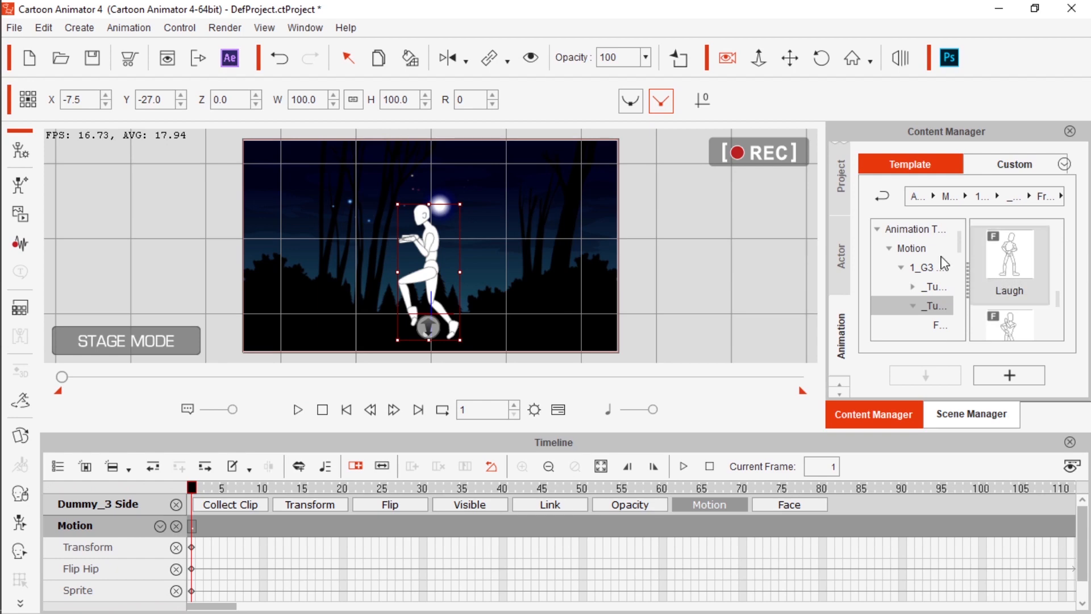
# Browse the template dummies and the custom actor library, and delete the side-view dummy from the scene
pyautogui.click(883, 197)
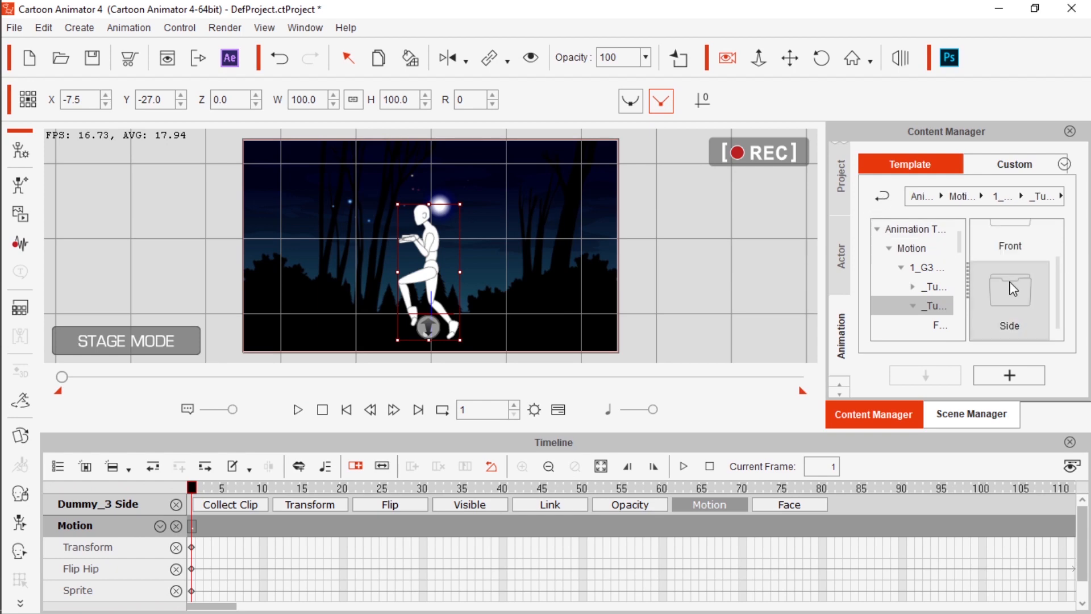
pyautogui.click(843, 267)
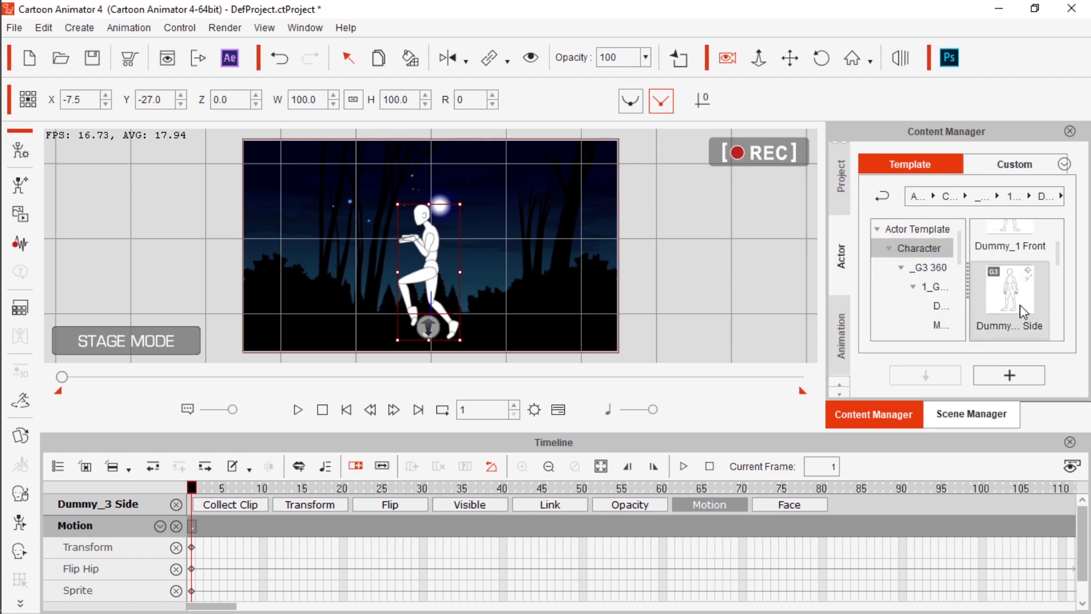
pyautogui.scroll(1, 1006, 308)
pyautogui.scroll(-2, 1006, 309)
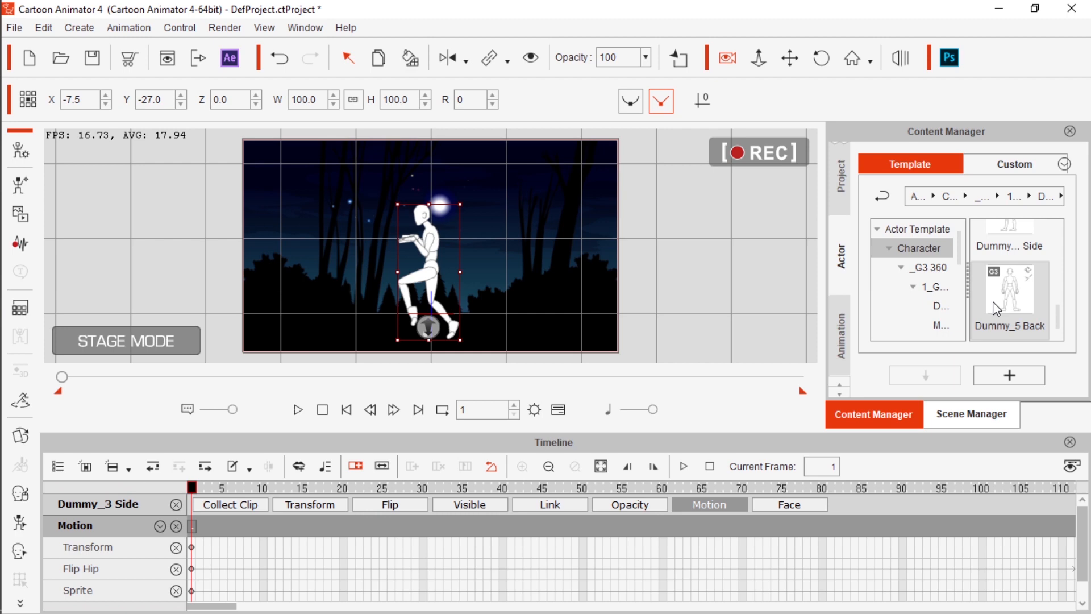
pyautogui.click(1030, 164)
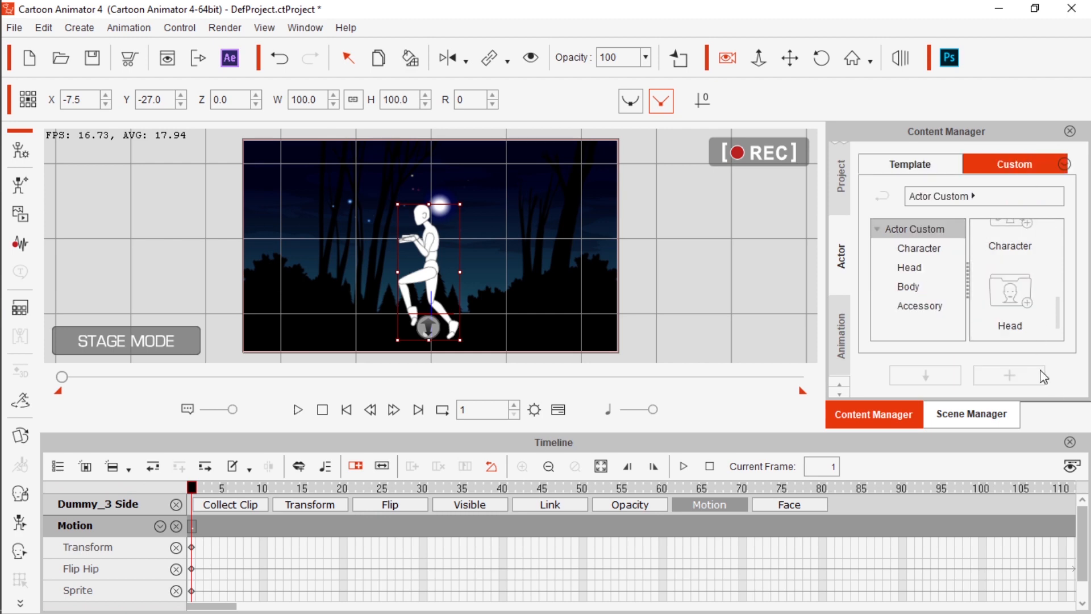
pyautogui.rightClick(427, 265)
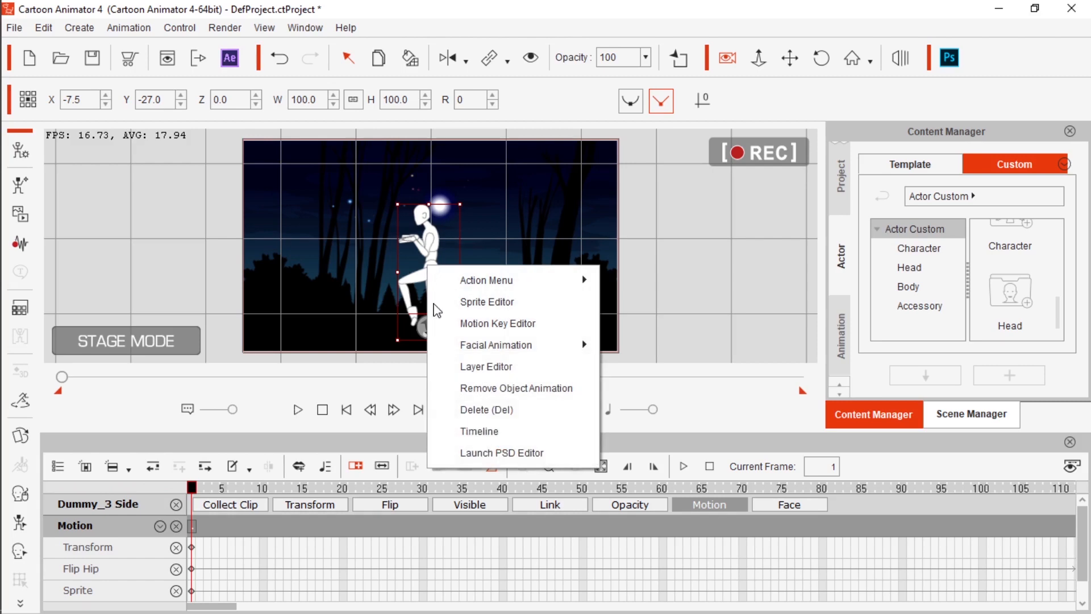
pyautogui.click(466, 413)
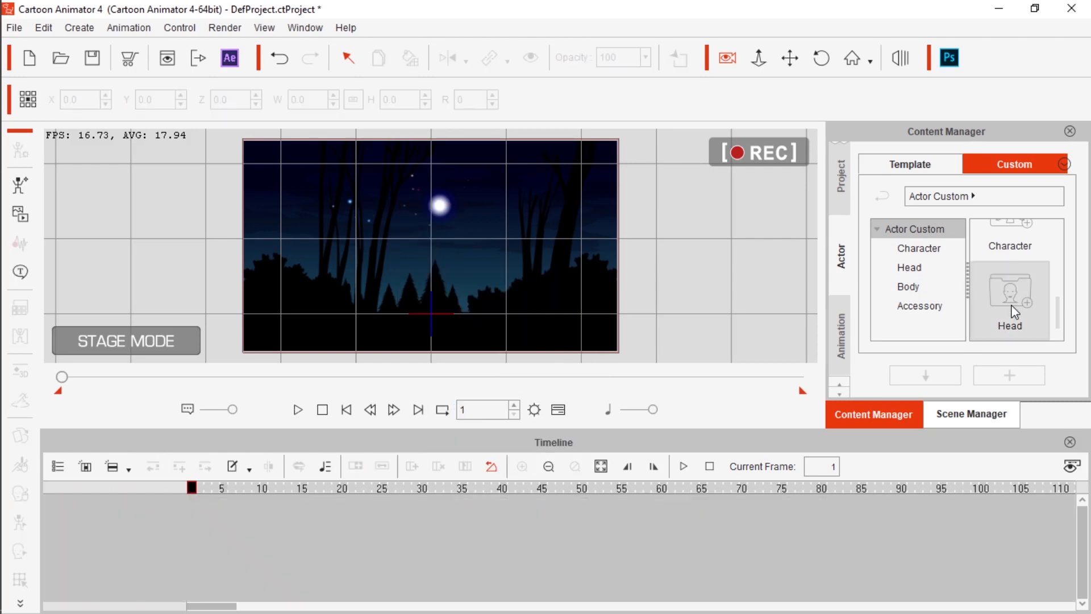
# Add the custom bg 1 forest to the scene, enlarge it to about 456.3 and move it to X 55.4, Y 89.4
pyautogui.scroll(2, 1016, 279)
pyautogui.doubleClick(1011, 244)
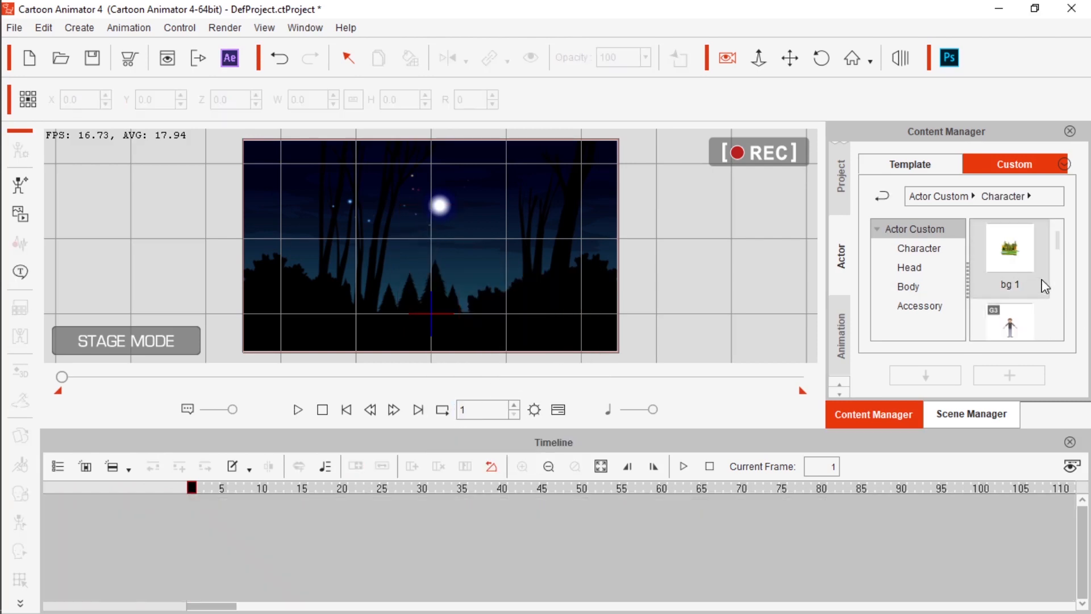
pyautogui.scroll(-3, 1052, 277)
pyautogui.scroll(3, 1052, 276)
pyautogui.click(1006, 250)
pyautogui.doubleClick(1006, 250)
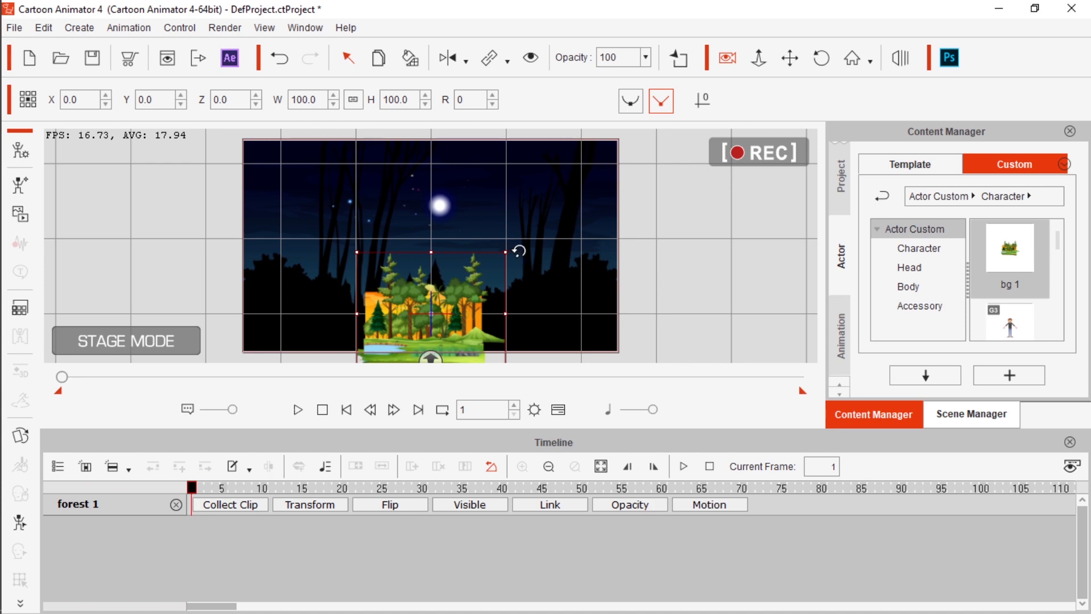
pyautogui.moveTo(506, 252); pyautogui.dragTo(812, 77)
pyautogui.moveTo(438, 268); pyautogui.dragTo(480, 204)
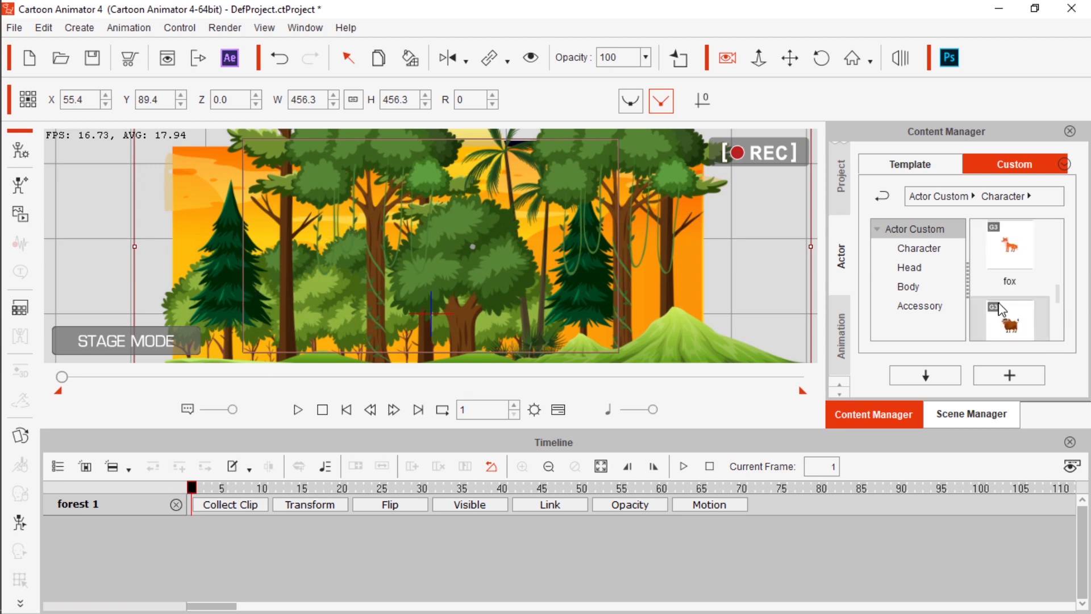
# Add the custom character thakuma to the forest scene
pyautogui.scroll(-2, 1015, 290)
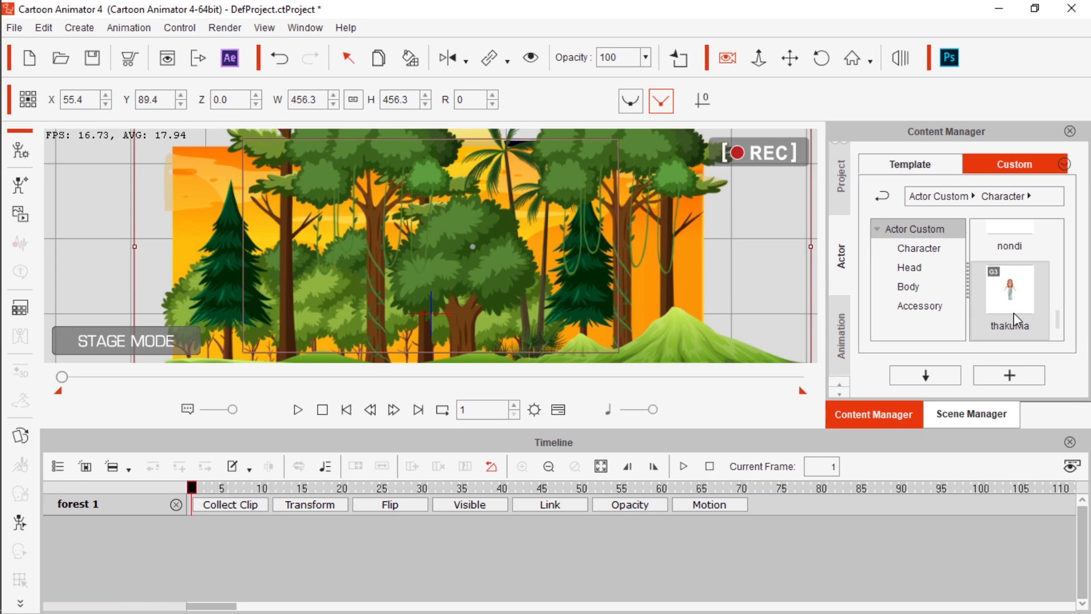
pyautogui.scroll(2, 1016, 320)
pyautogui.scroll(-2, 1017, 320)
pyautogui.doubleClick(1011, 302)
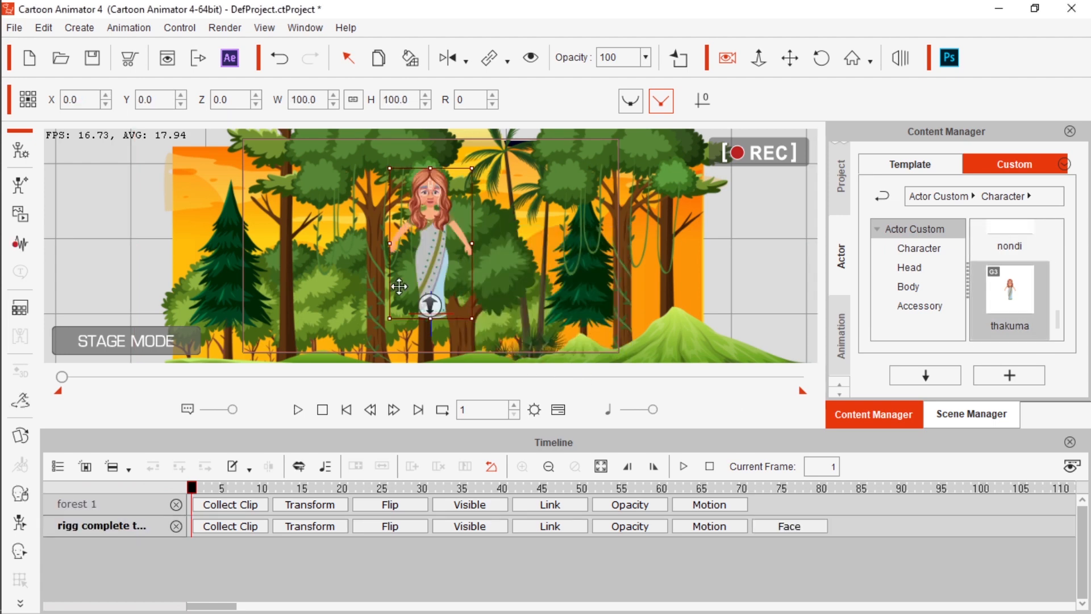
# Resize the thakuma character to about 71.3 and move it to X 121.3, Y -6.4 in the forest
pyautogui.moveTo(467, 320)
pyautogui.mouseDown()
pyautogui.moveTo(491, 337)
pyautogui.moveTo(478, 333)
pyautogui.mouseUp()
pyautogui.moveTo(451, 239)
pyautogui.mouseDown()
pyautogui.moveTo(473, 255)
pyautogui.moveTo(471, 235)
pyautogui.mouseUp()
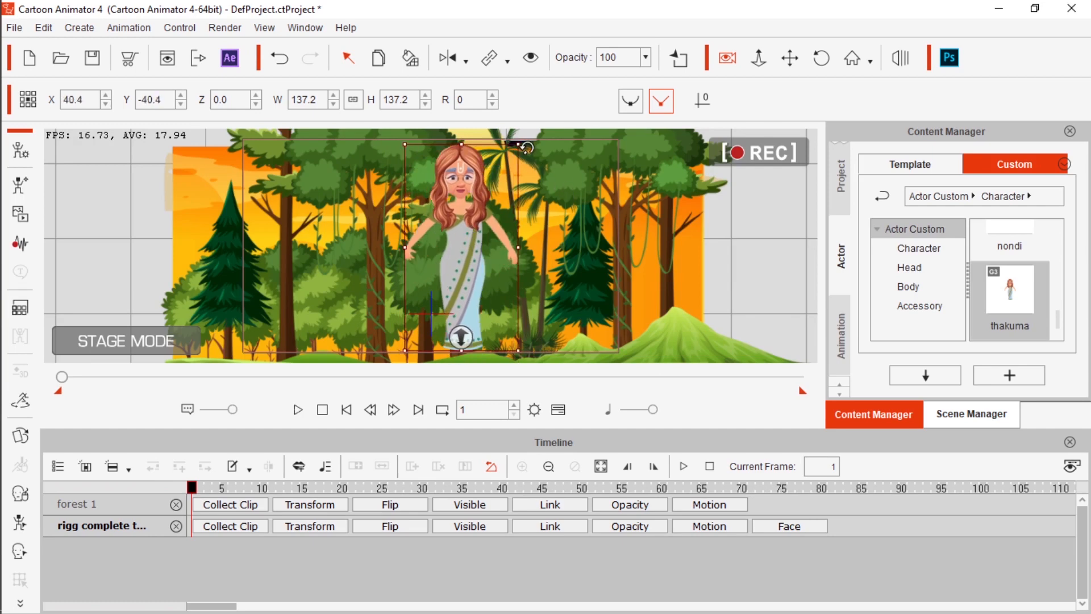
pyautogui.moveTo(517, 146); pyautogui.dragTo(487, 187)
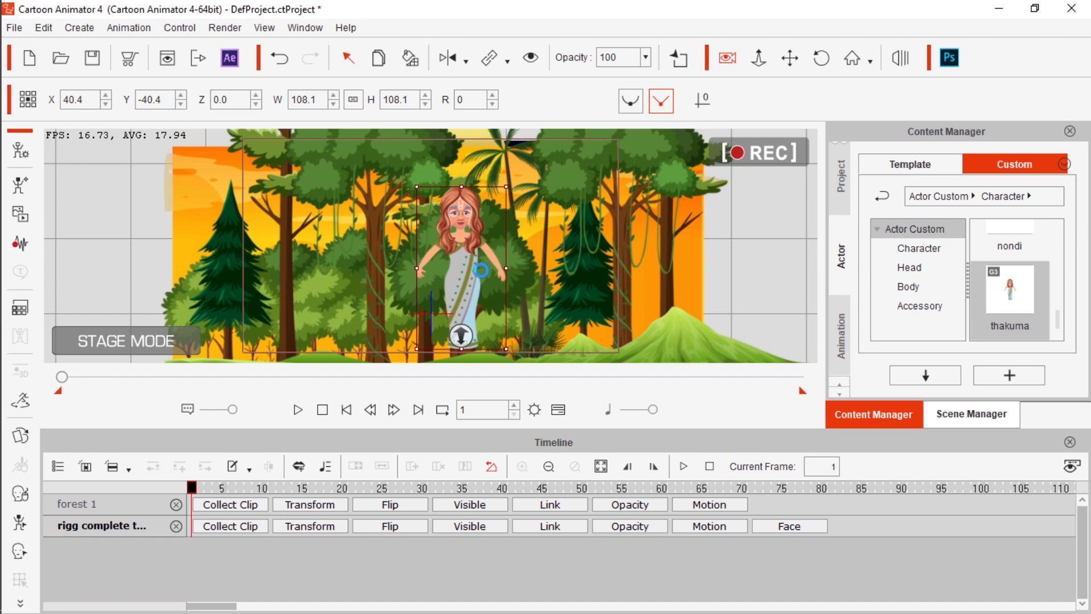
pyautogui.moveTo(473, 269); pyautogui.dragTo(533, 244)
pyautogui.moveTo(567, 162); pyautogui.dragTo(532, 208)
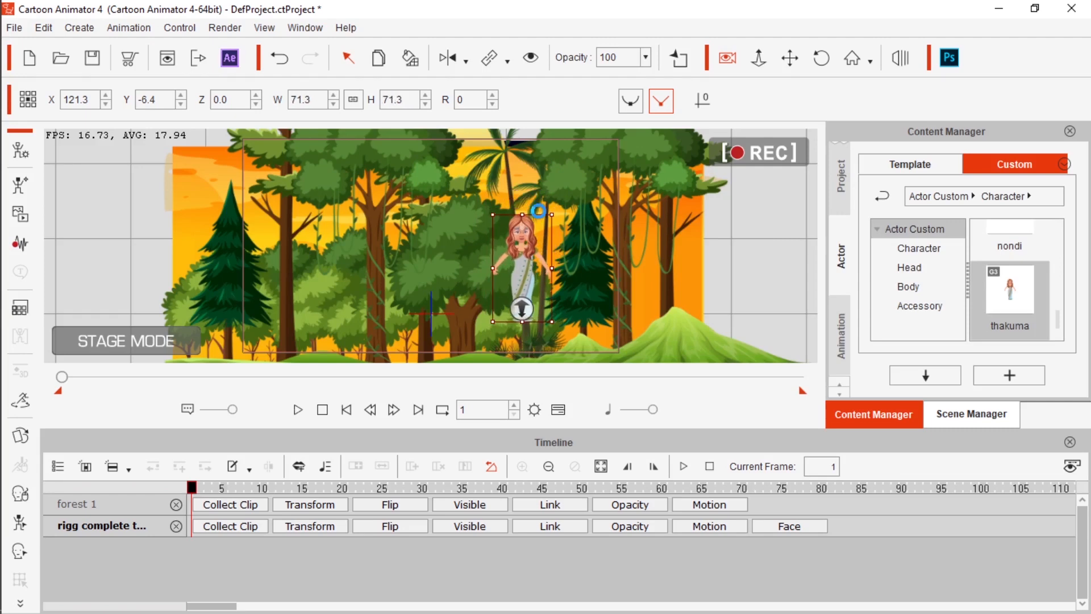
# Move the thakuma character to about X 38.3, Y -26.6 and apply the Dance(1S) template motion to it
pyautogui.moveTo(521, 257); pyautogui.dragTo(575, 278)
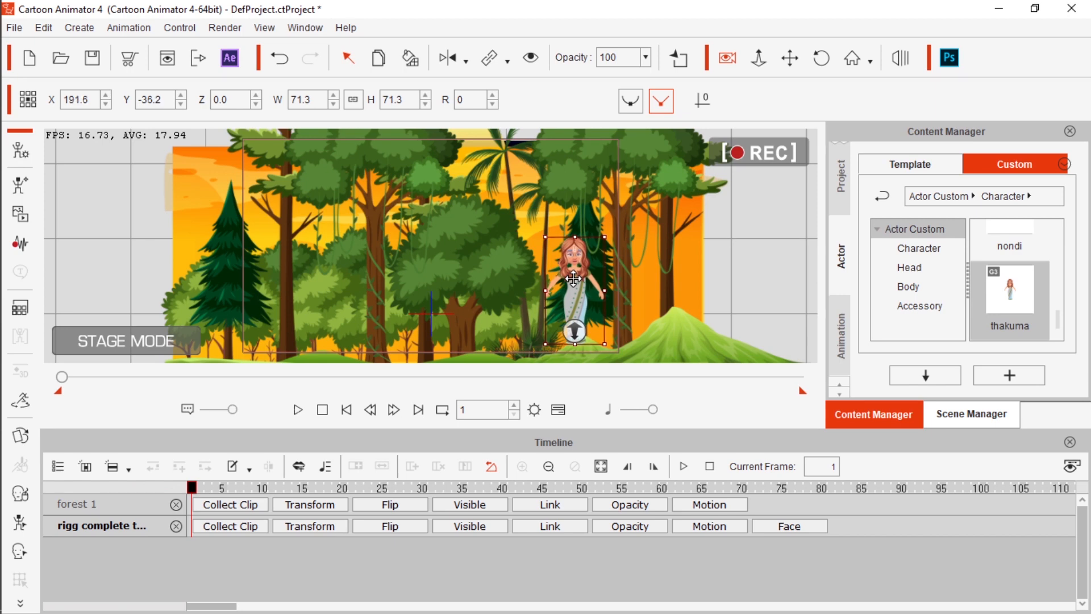
pyautogui.moveTo(573, 278); pyautogui.dragTo(575, 277)
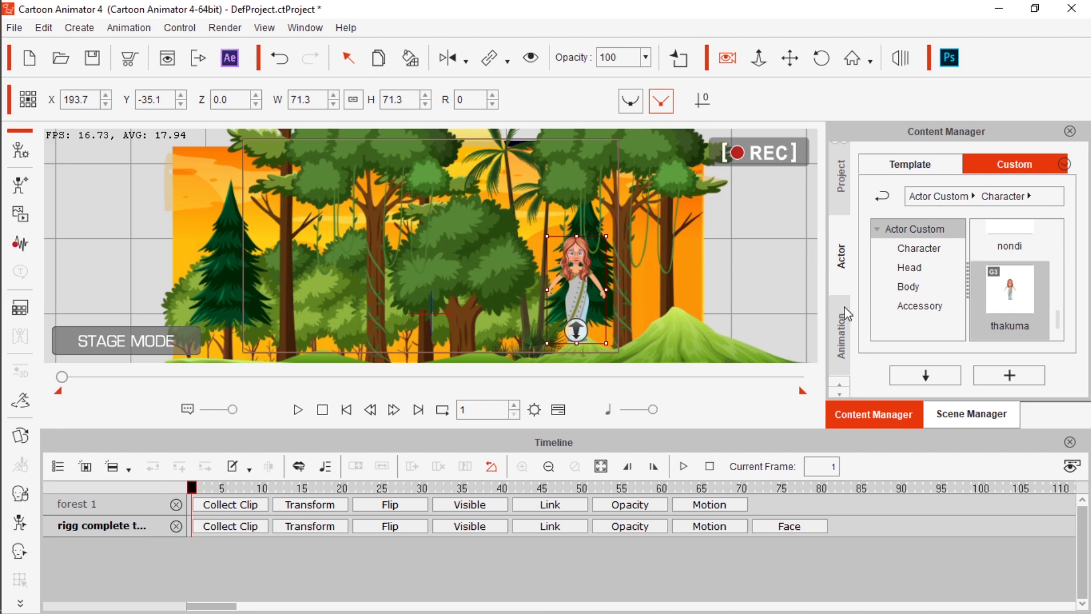
pyautogui.click(846, 340)
pyautogui.scroll(1, 1012, 262)
pyautogui.doubleClick(1015, 279)
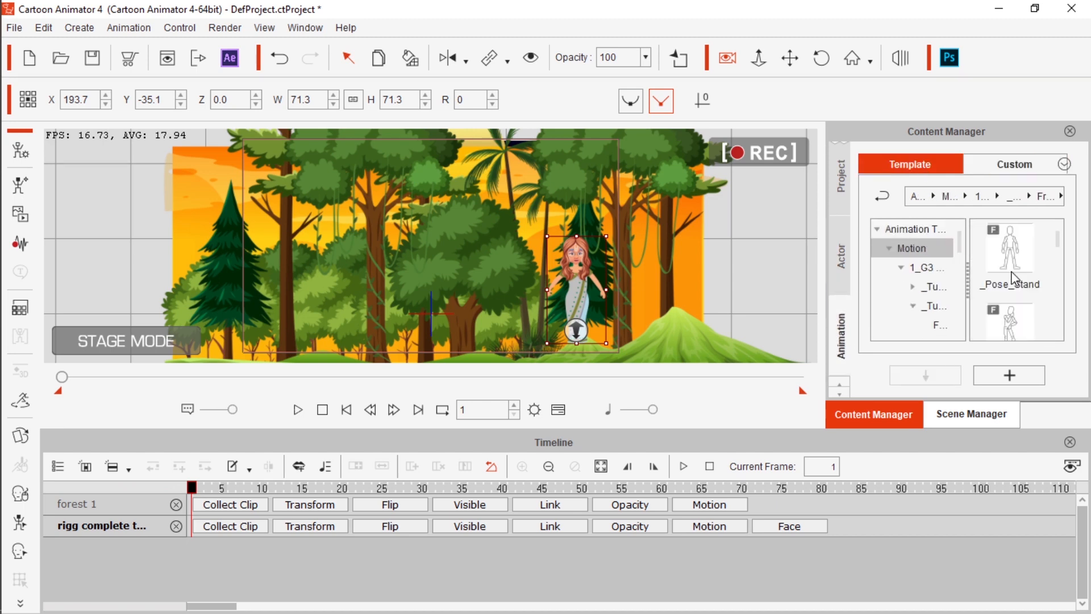
pyautogui.scroll(-3, 1023, 314)
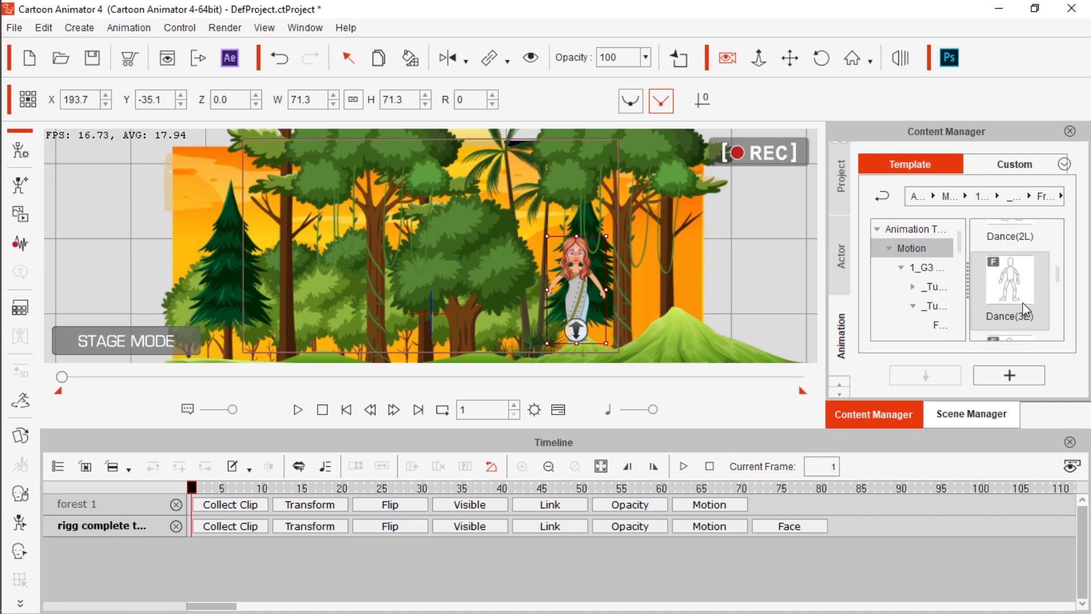
pyautogui.scroll(-2, 1022, 303)
pyautogui.moveTo(591, 291); pyautogui.dragTo(474, 291)
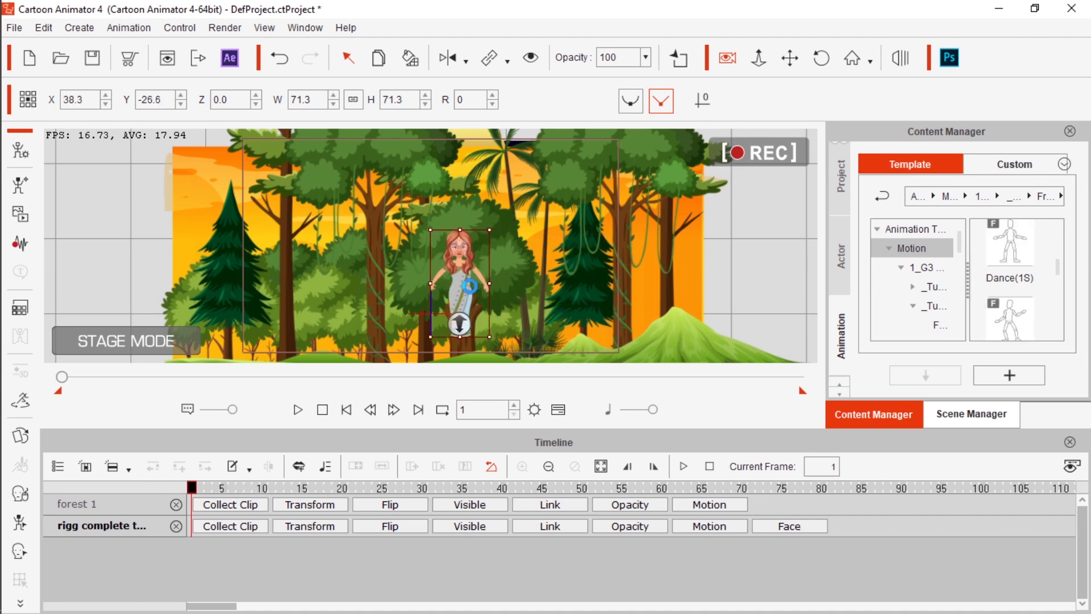
pyautogui.doubleClick(1010, 260)
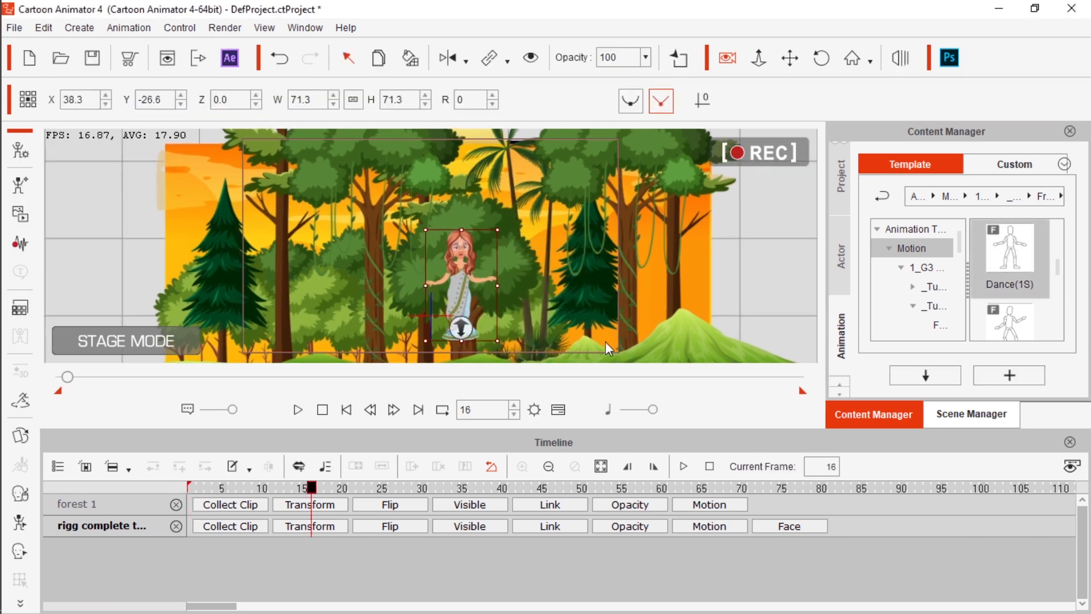
# Show the motion tracks of the forest 1 background and remove its object animation
pyautogui.click(705, 505)
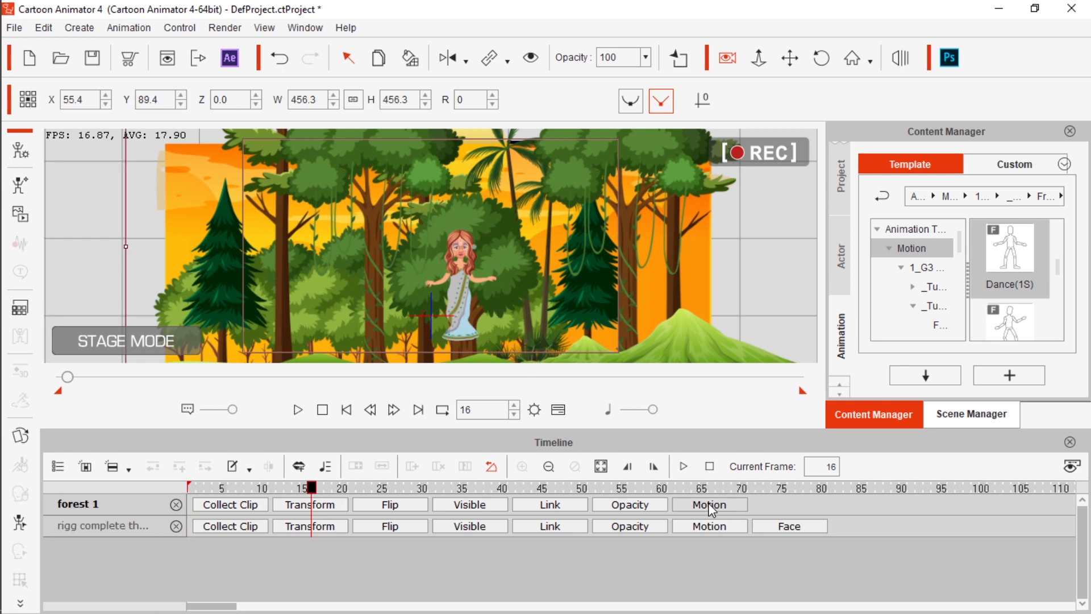
pyautogui.scroll(-3, 426, 529)
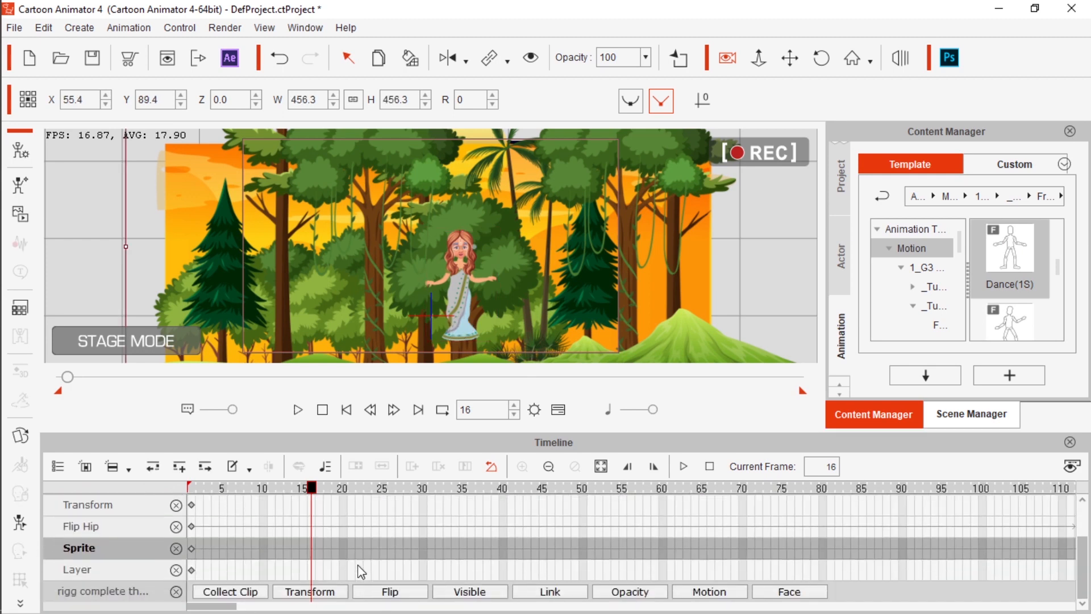
pyautogui.scroll(2, 332, 551)
pyautogui.scroll(1, 332, 552)
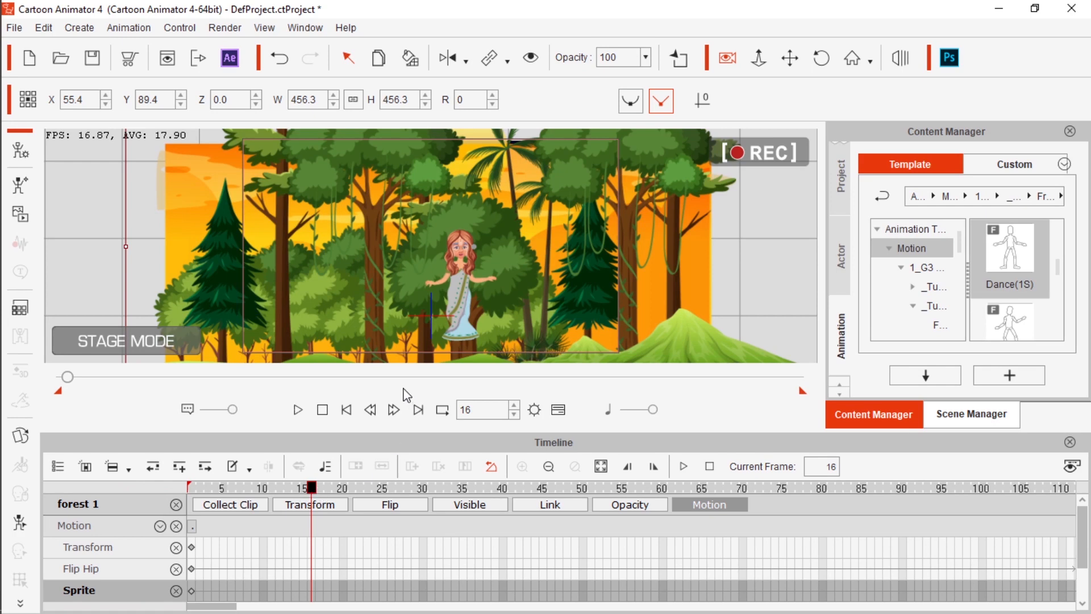
pyautogui.rightClick(464, 274)
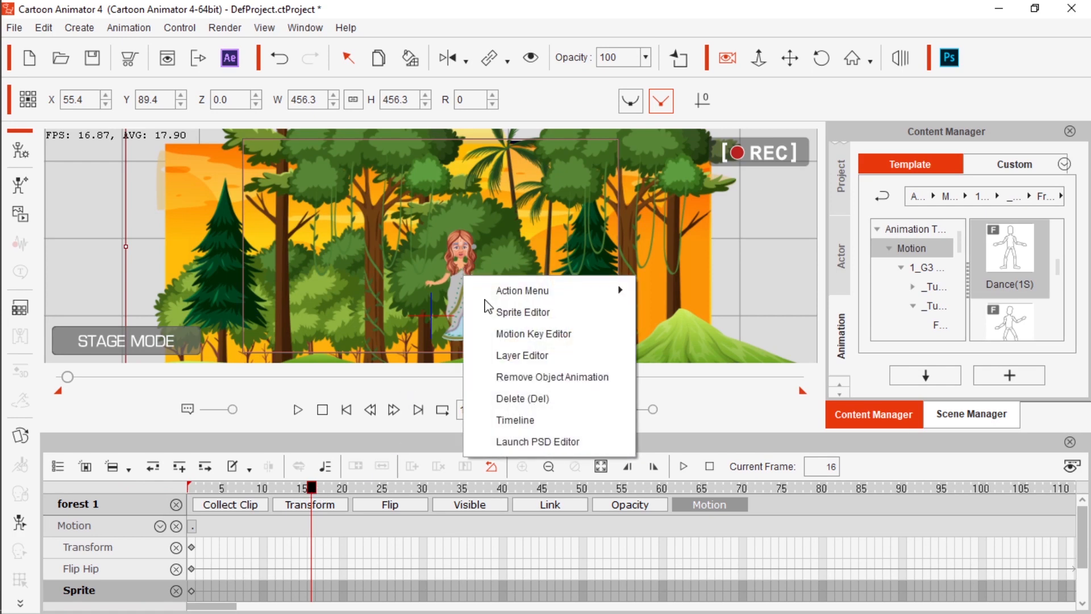
pyautogui.click(526, 377)
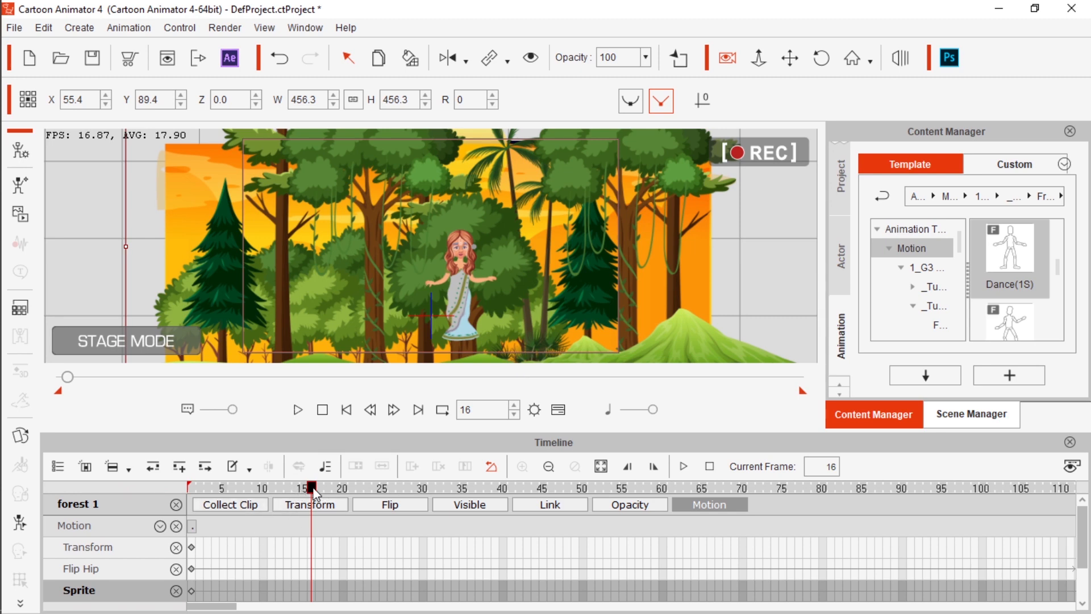
# Return to frame 1, remove the forest's object animation again and hide its motion tracks
pyautogui.moveTo(318, 489); pyautogui.dragTo(125, 500)
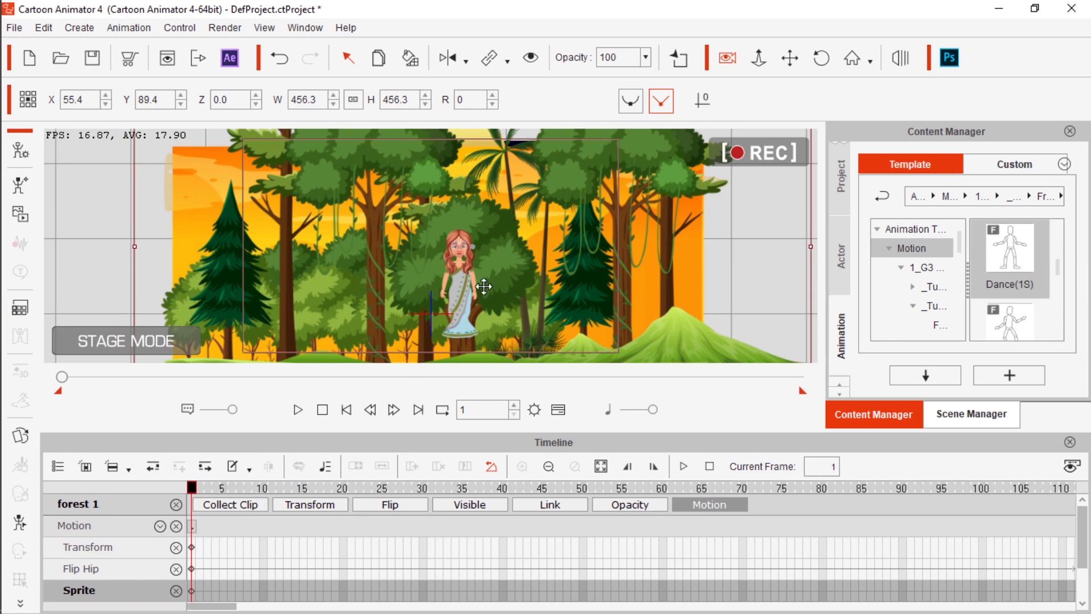
pyautogui.rightClick(465, 284)
pyautogui.click(521, 385)
pyautogui.click(709, 511)
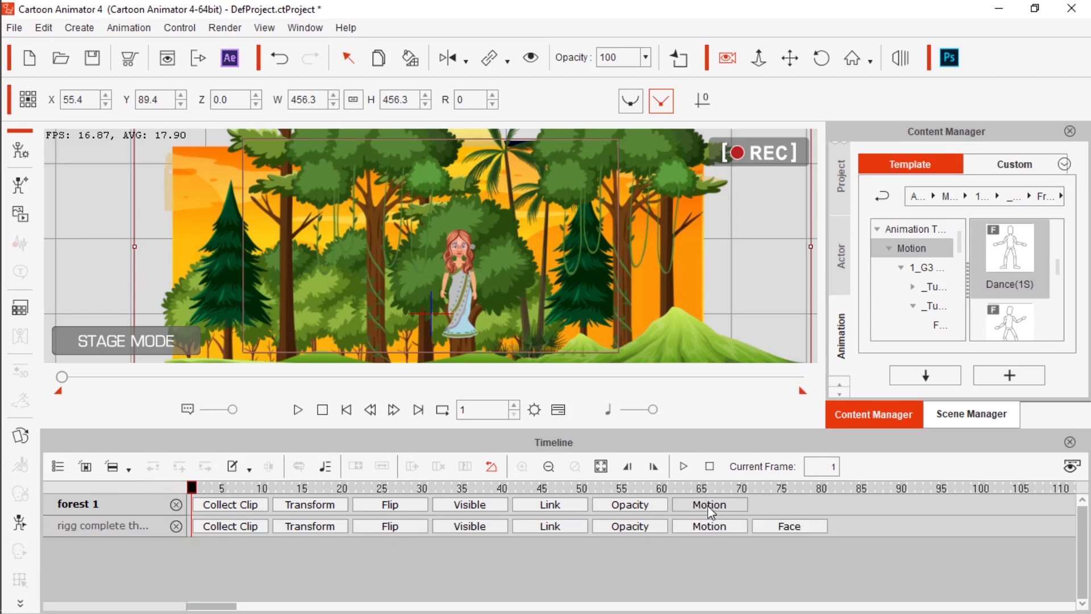
# Loop the character's Dance(1S) clip out to about frame 106 and move the character to about X 31.9, Y -58.5
pyautogui.click(96, 527)
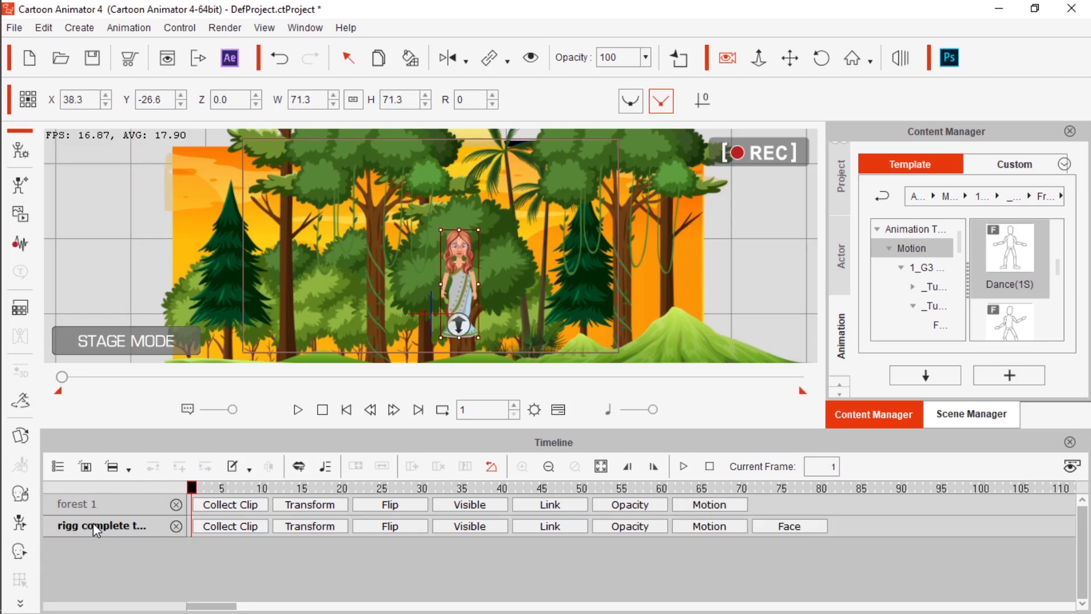
pyautogui.click(705, 528)
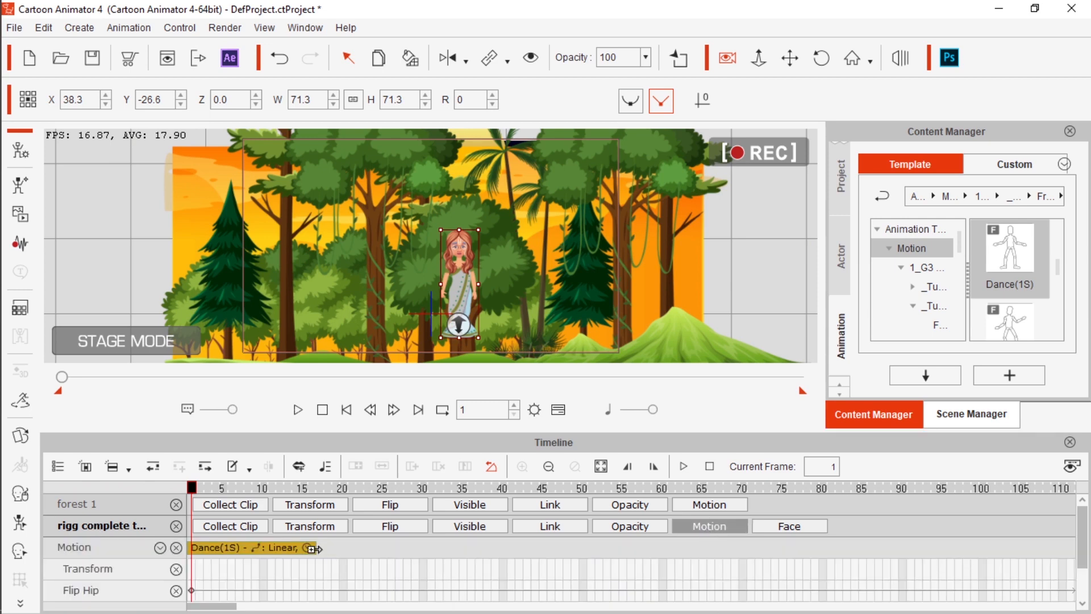
pyautogui.moveTo(191, 487); pyautogui.dragTo(176, 517)
pyautogui.moveTo(312, 547); pyautogui.dragTo(928, 557)
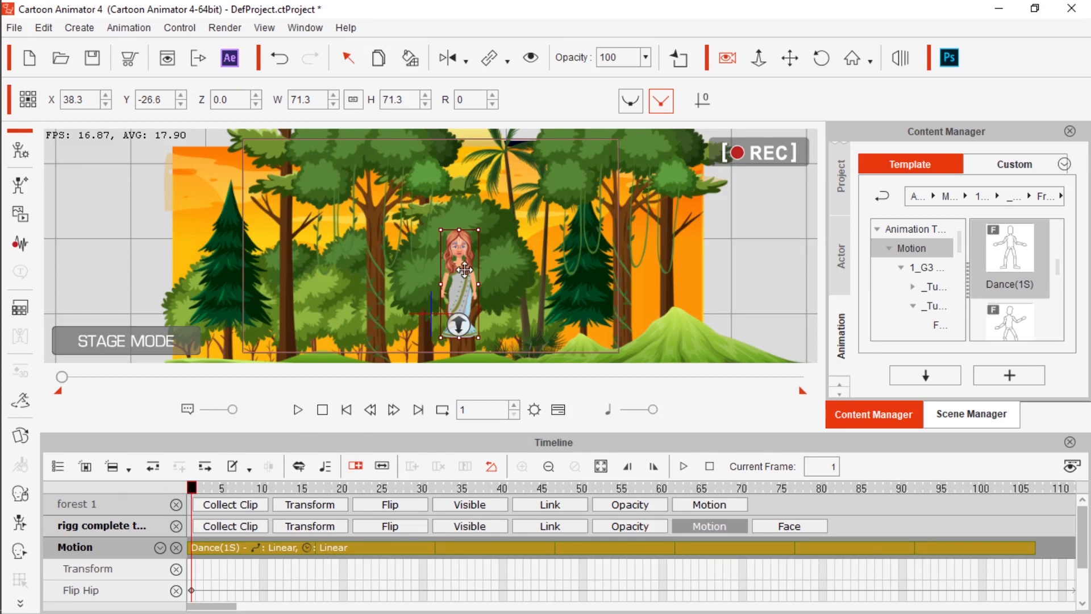
pyautogui.moveTo(465, 270); pyautogui.dragTo(461, 294)
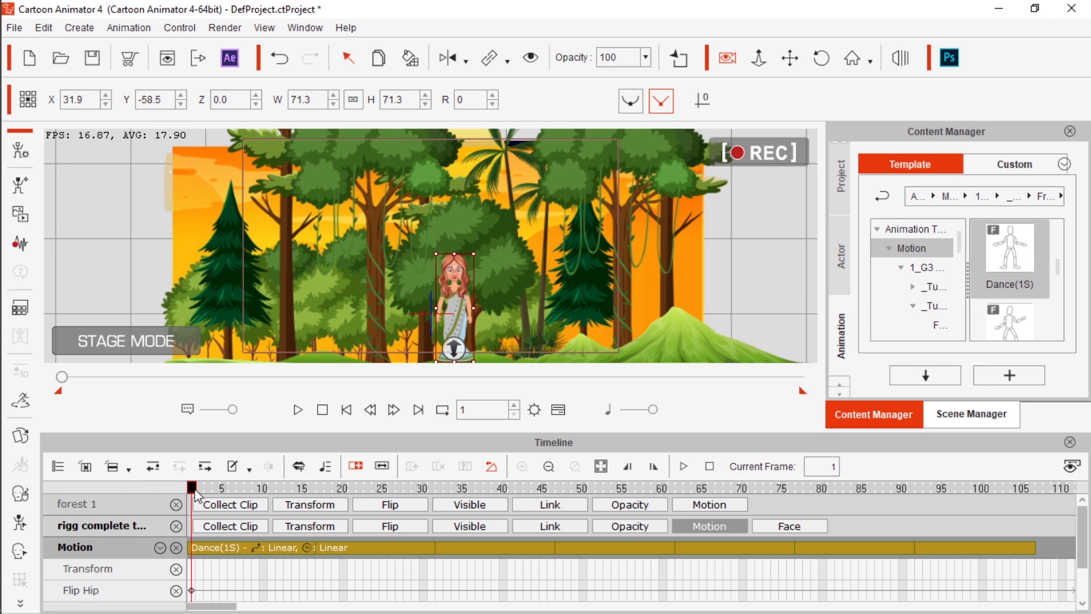
# Play the looped dance, return to frame 1, and play it again to about frame 85
pyautogui.click(297, 409)
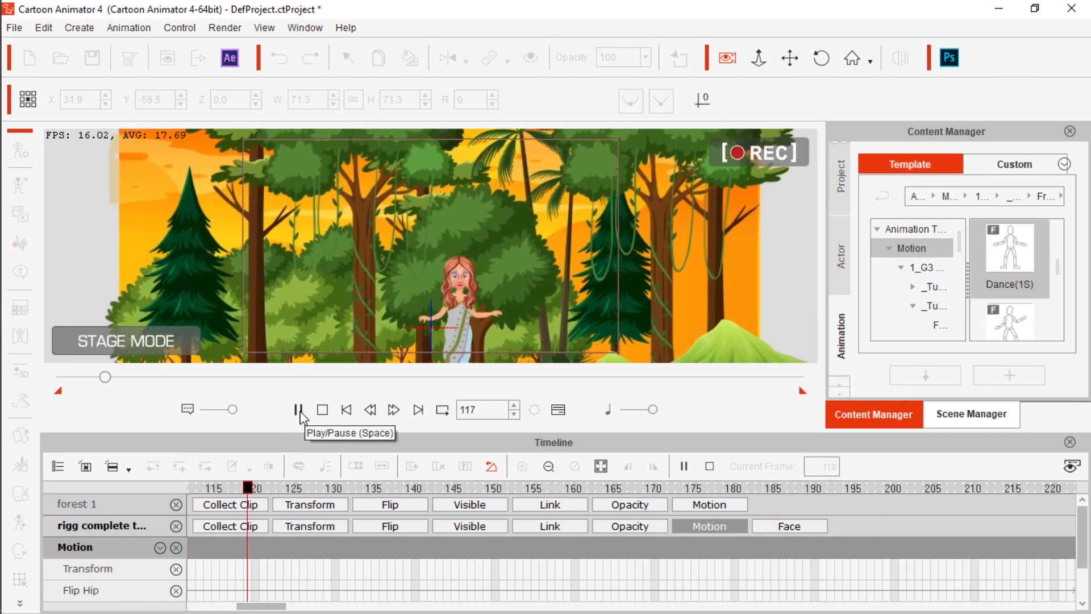
pyautogui.click(298, 409)
pyautogui.moveTo(359, 488); pyautogui.dragTo(248, 549)
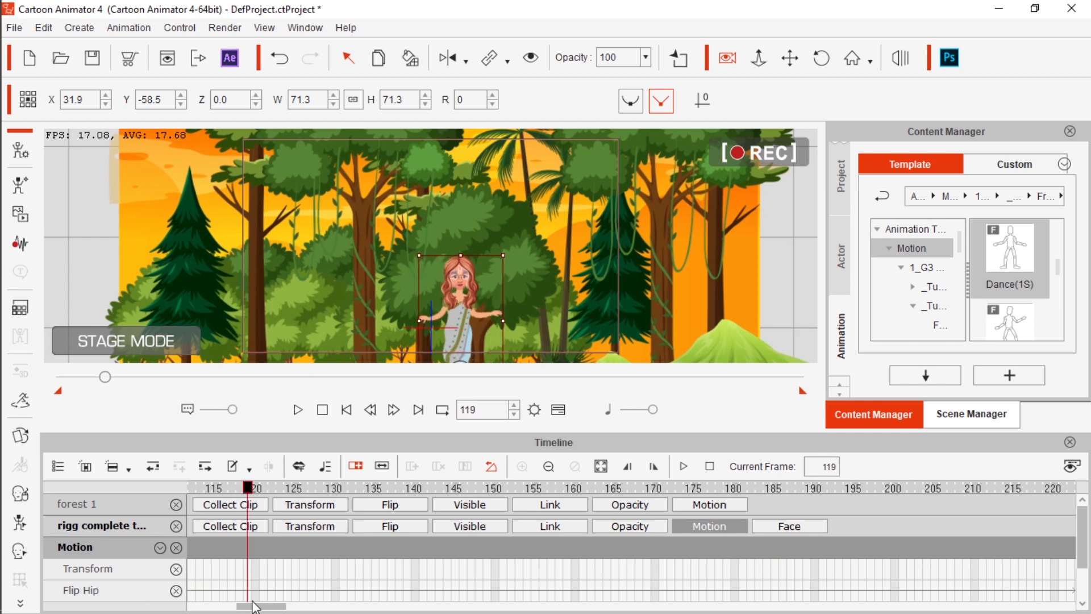
pyautogui.moveTo(253, 610); pyautogui.dragTo(217, 609)
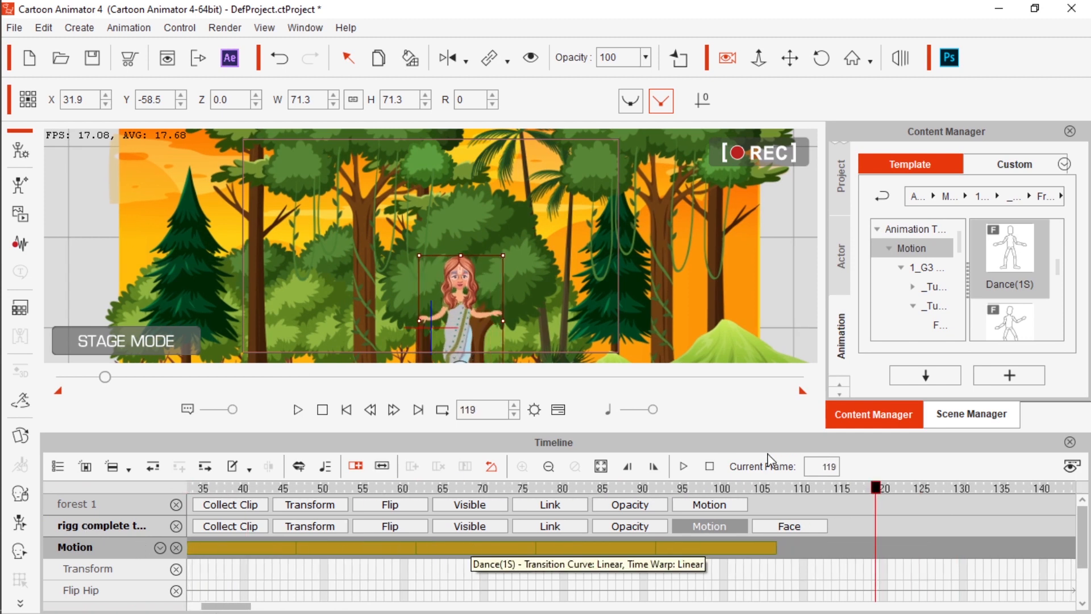
pyautogui.moveTo(878, 490); pyautogui.dragTo(9, 503)
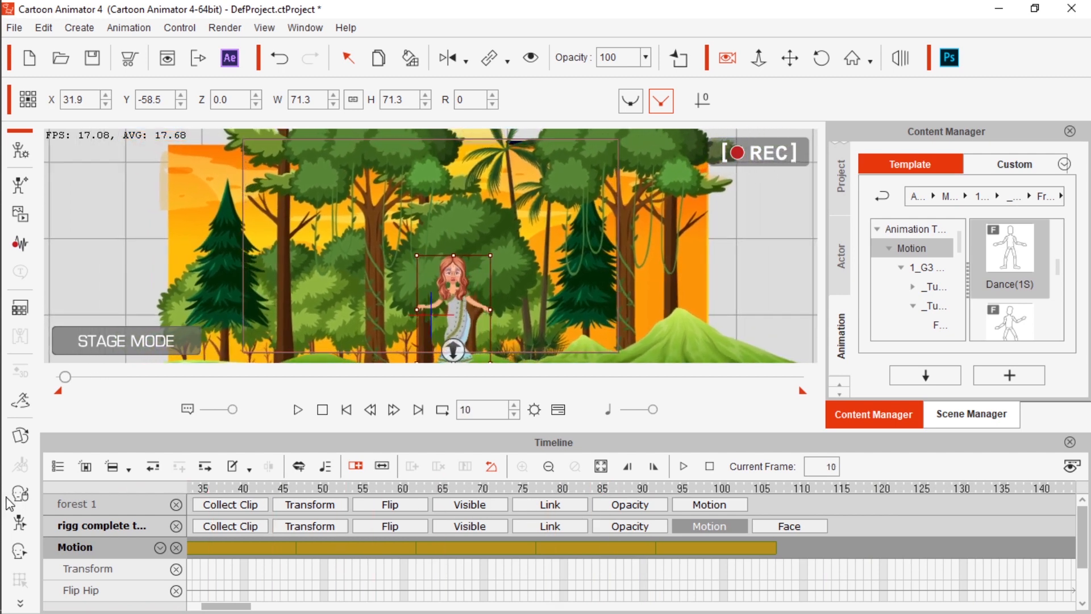
pyautogui.moveTo(65, 377); pyautogui.dragTo(5, 385)
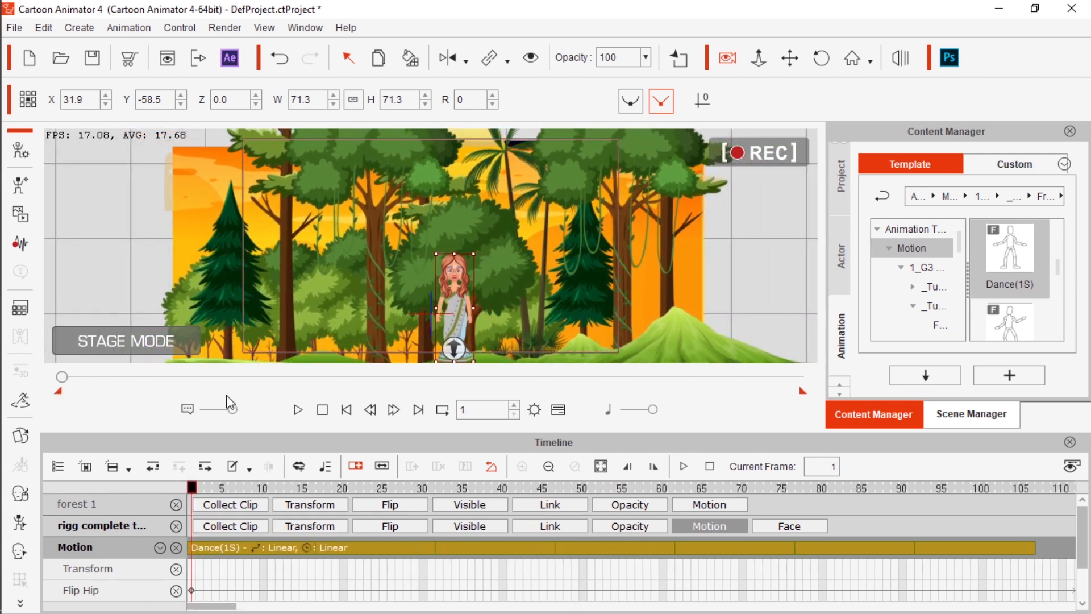
pyautogui.click(298, 409)
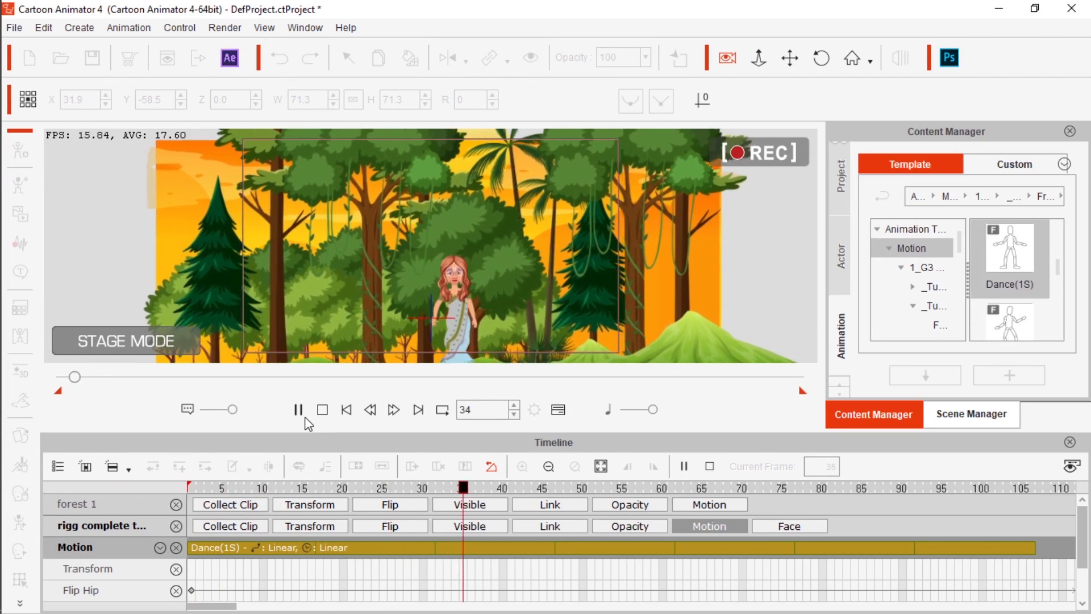
pyautogui.click(298, 410)
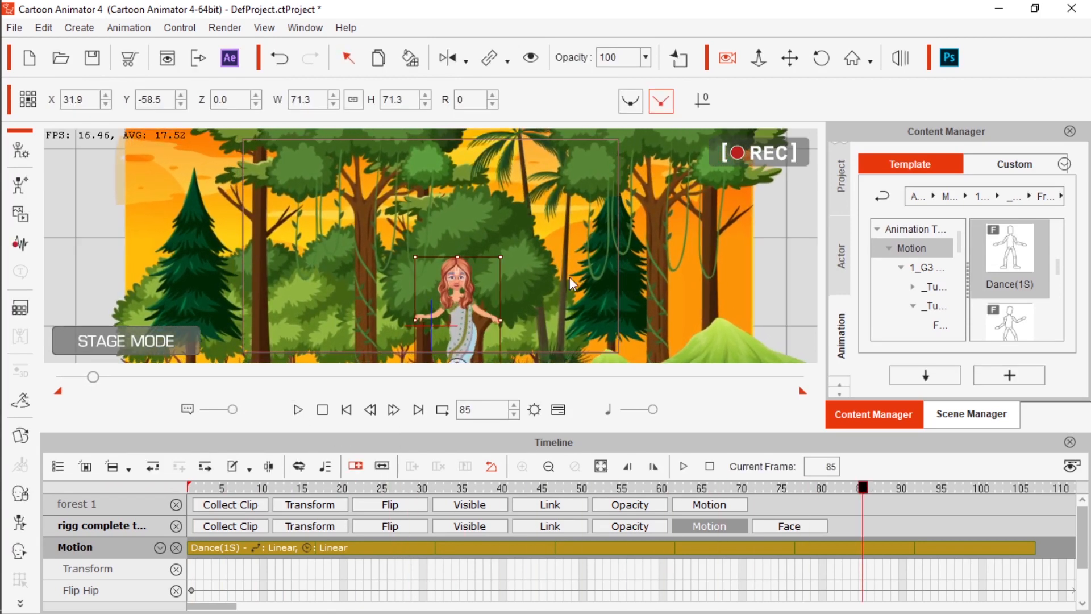
# Remove the object animation from the thakuma character and the forest 1 background, and return to frame 1
pyautogui.rightClick(457, 308)
pyautogui.click(529, 461)
pyautogui.rightClick(556, 230)
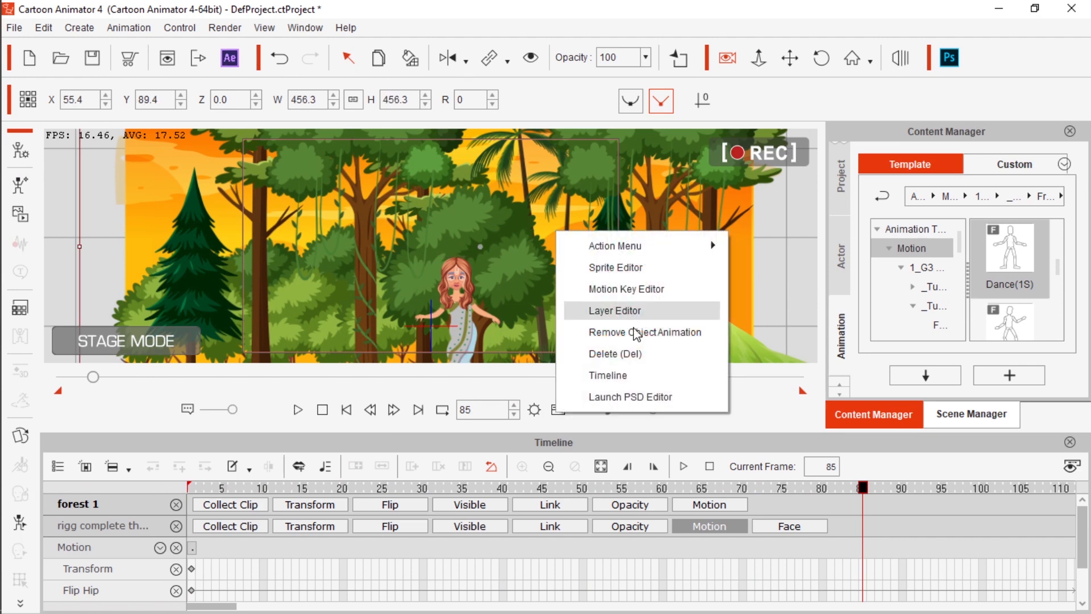
pyautogui.click(635, 332)
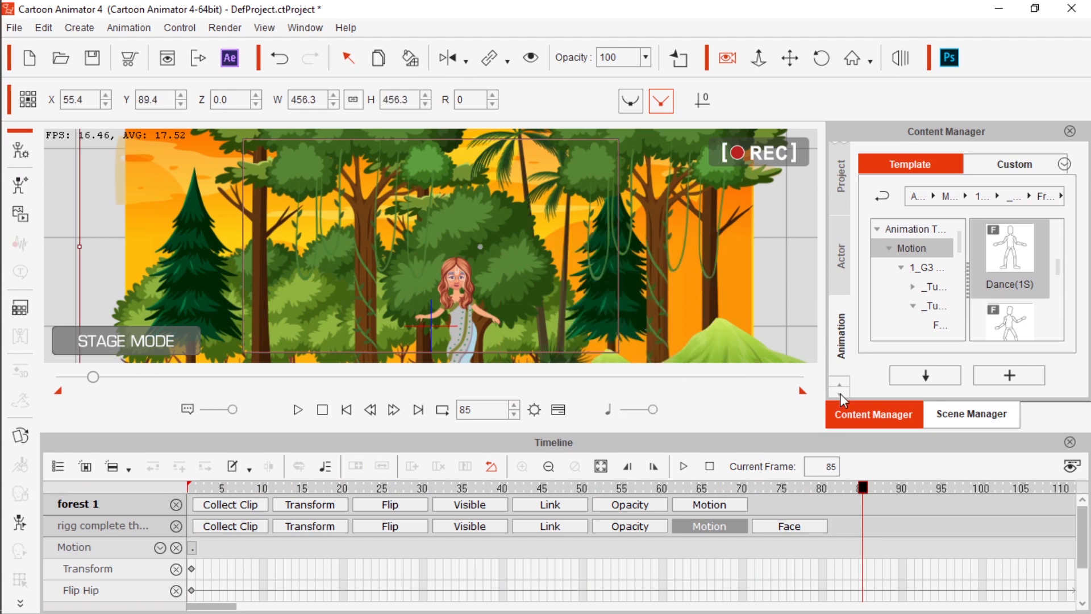
pyautogui.moveTo(868, 485); pyautogui.dragTo(97, 492)
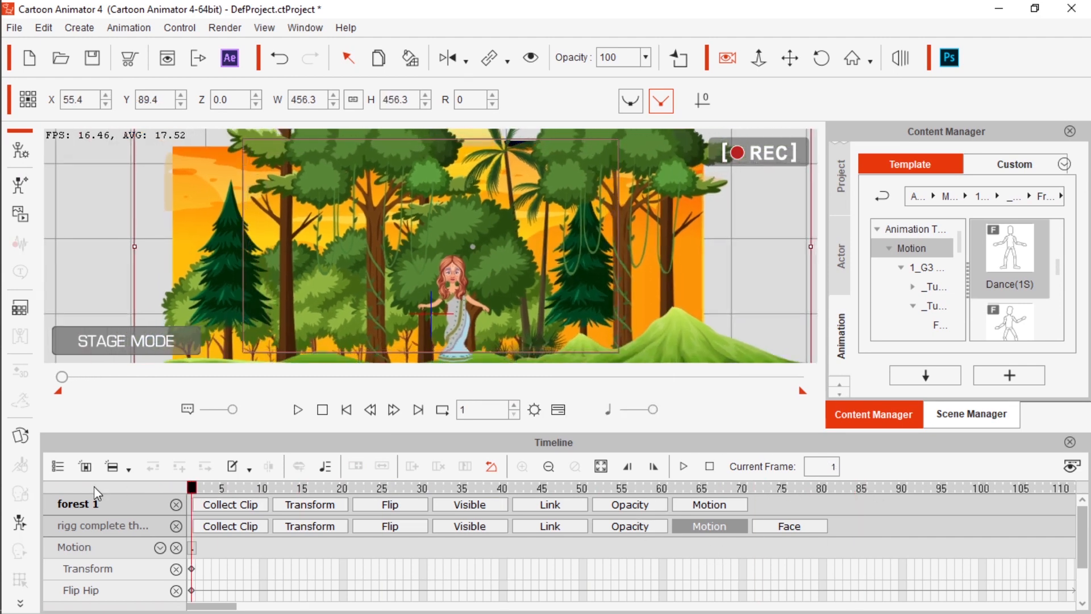
pyautogui.rightClick(278, 192)
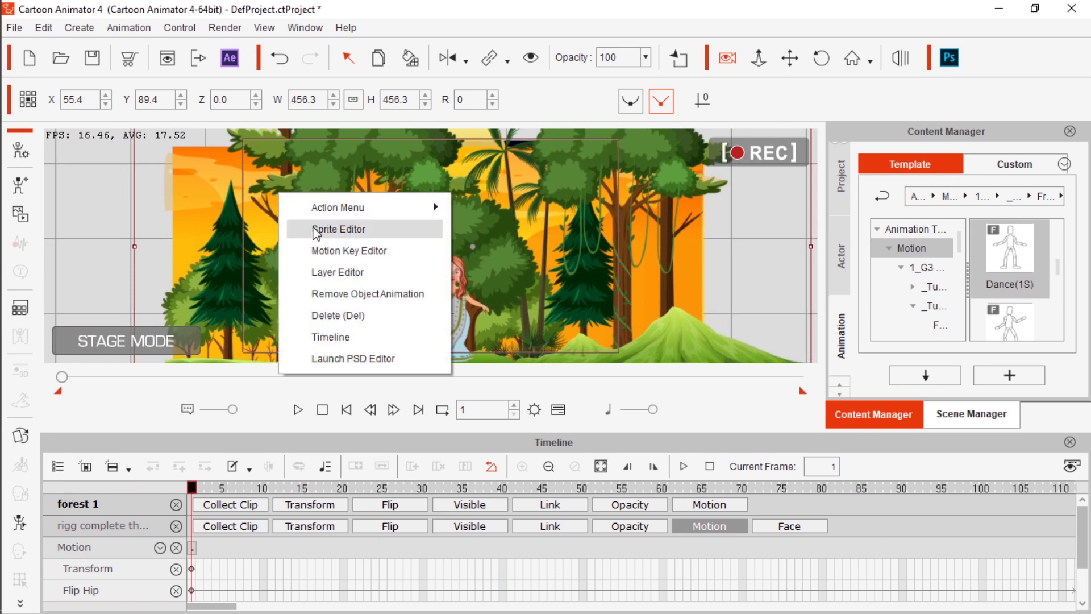
pyautogui.click(334, 295)
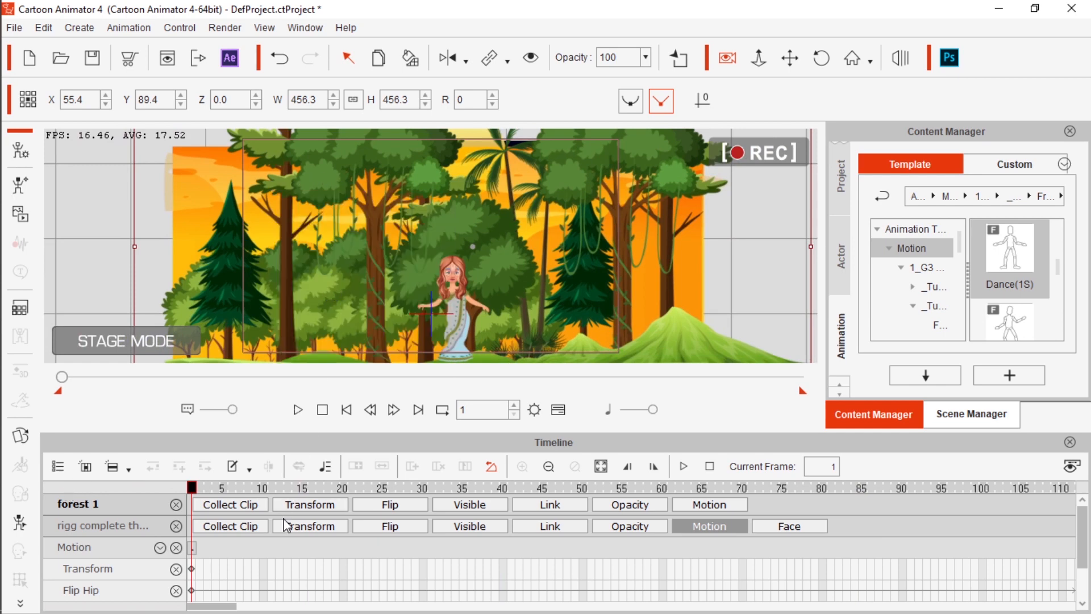
# Leave the Front motions, look through the 1_G3 Human folders and go up to the Motion template category
pyautogui.scroll(2, 1002, 292)
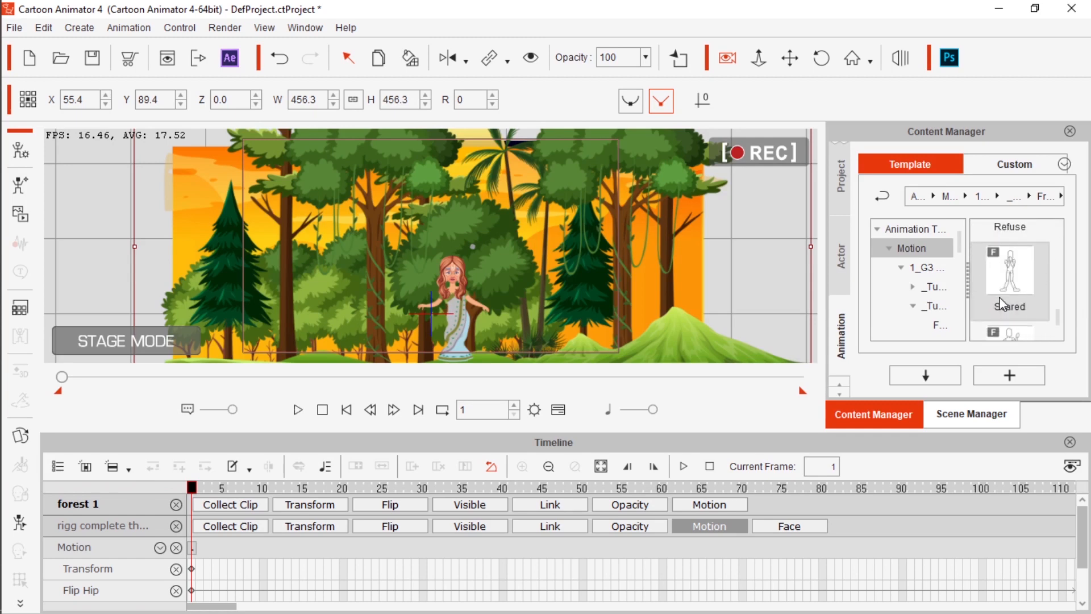
pyautogui.click(881, 199)
pyautogui.click(881, 200)
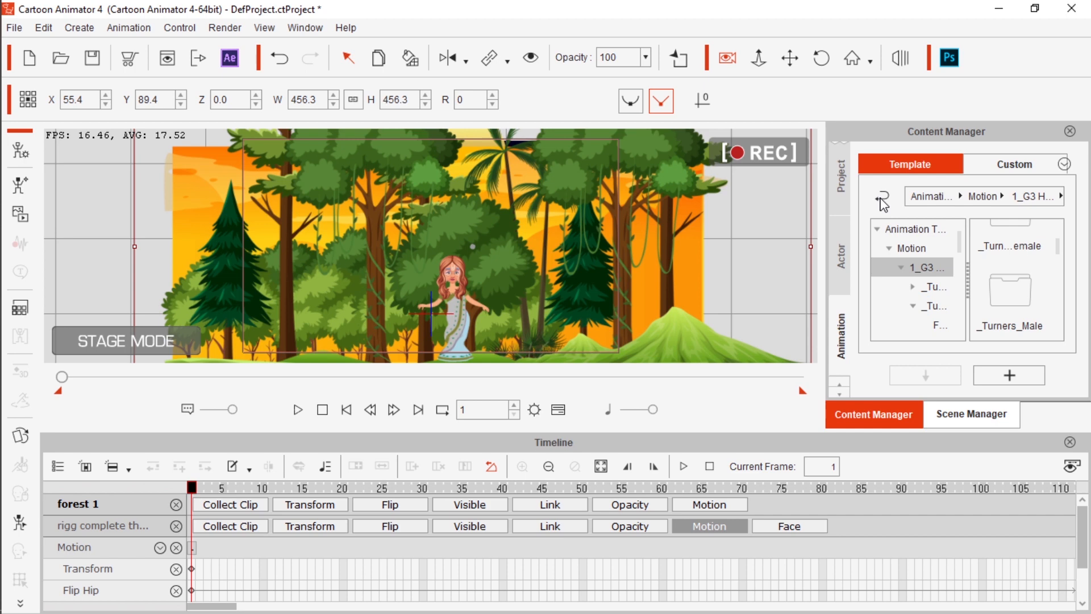
pyautogui.scroll(-3, 1031, 292)
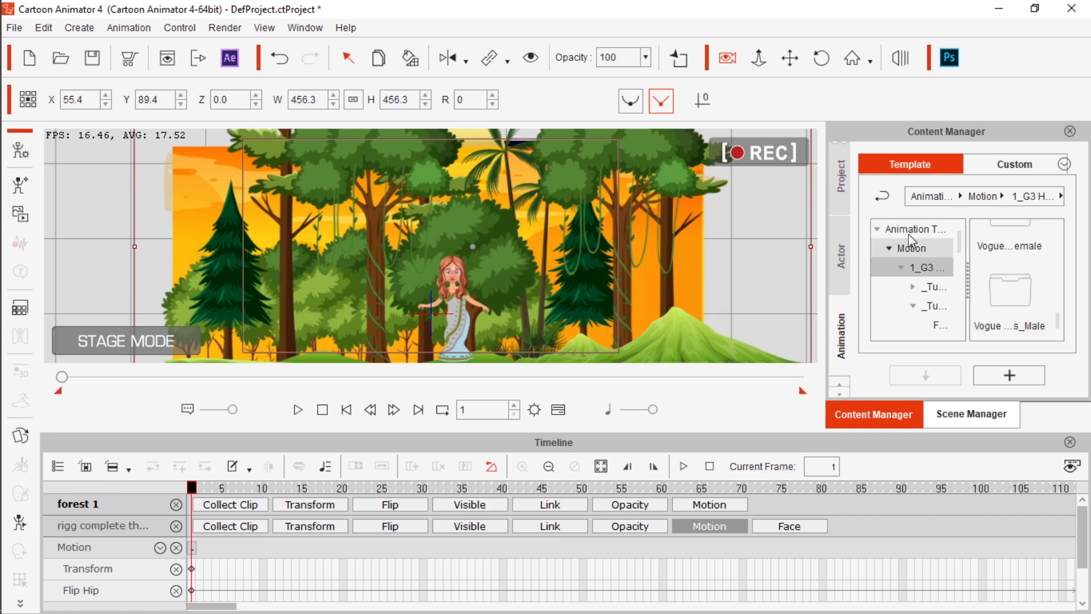
pyautogui.click(882, 197)
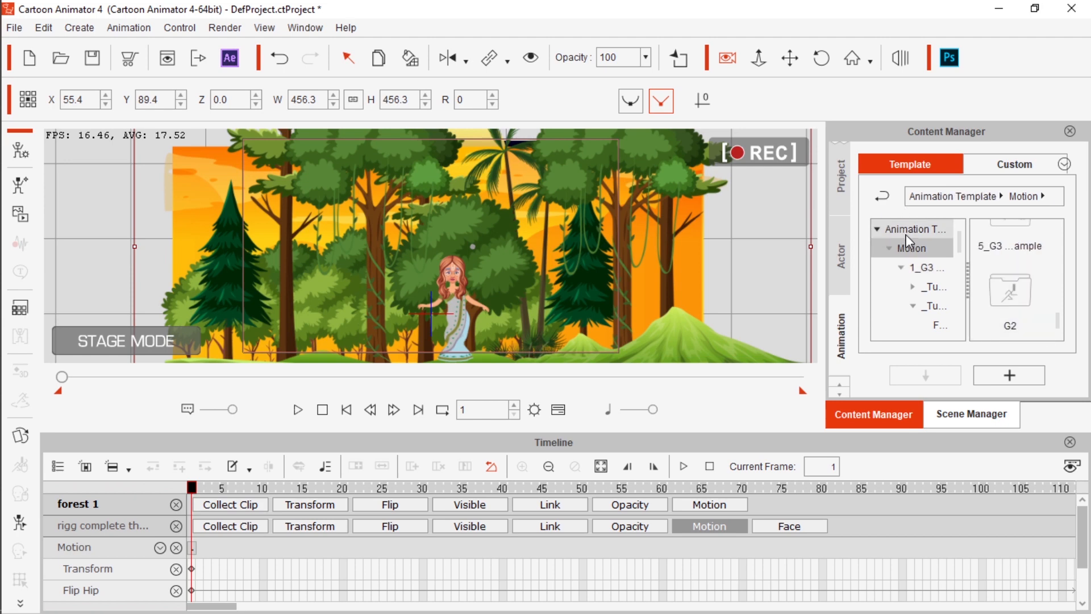
pyautogui.click(882, 199)
pyautogui.click(918, 252)
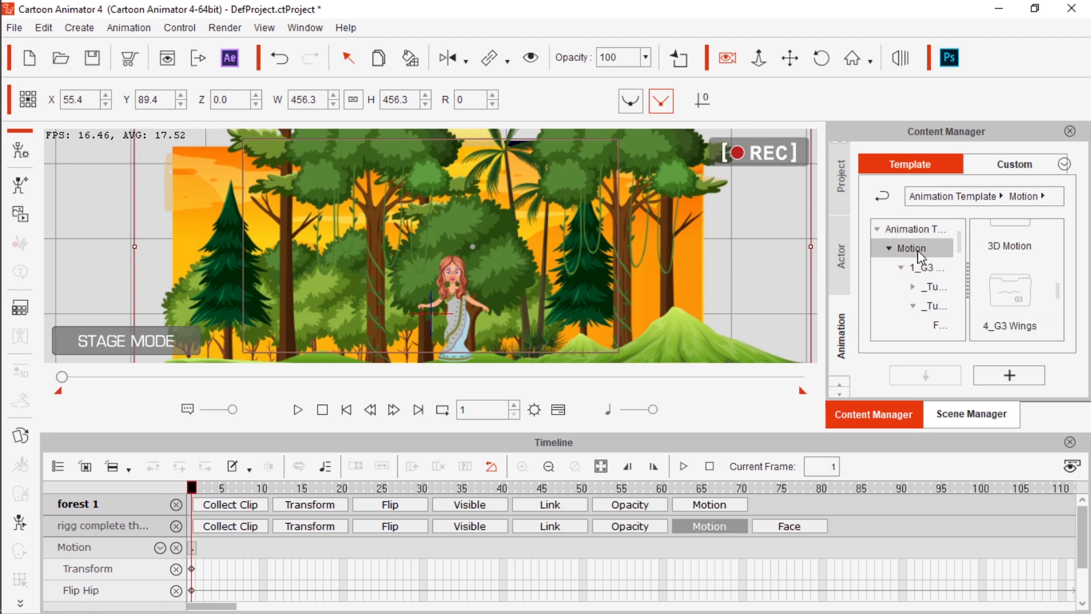
# Look through the Motion category folders, view the 4_G3 Wings templates and return to the Motion category
pyautogui.scroll(-2, 1029, 327)
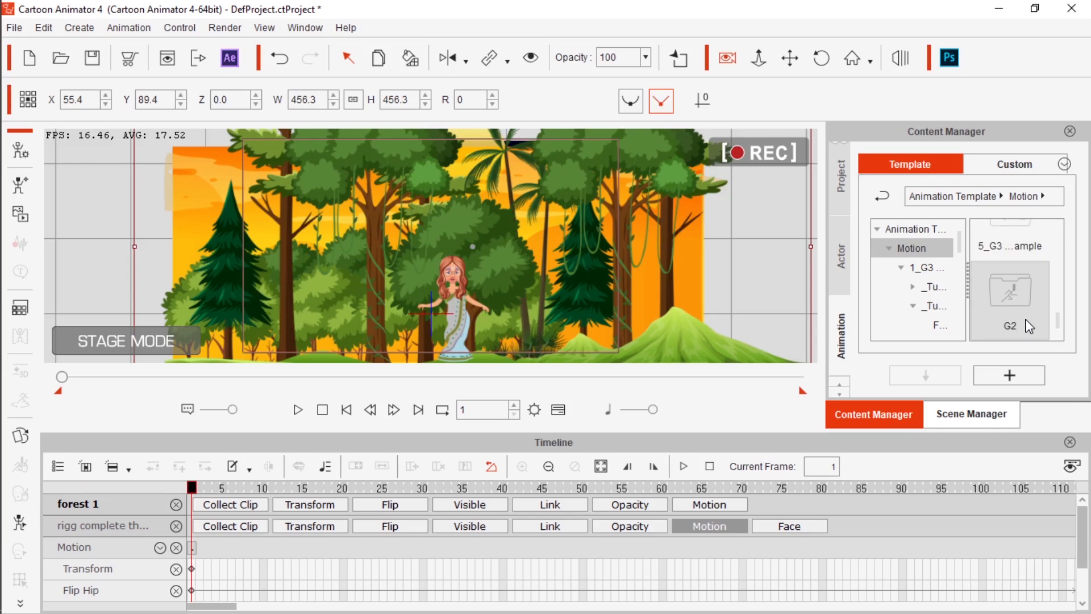
pyautogui.scroll(2, 1013, 296)
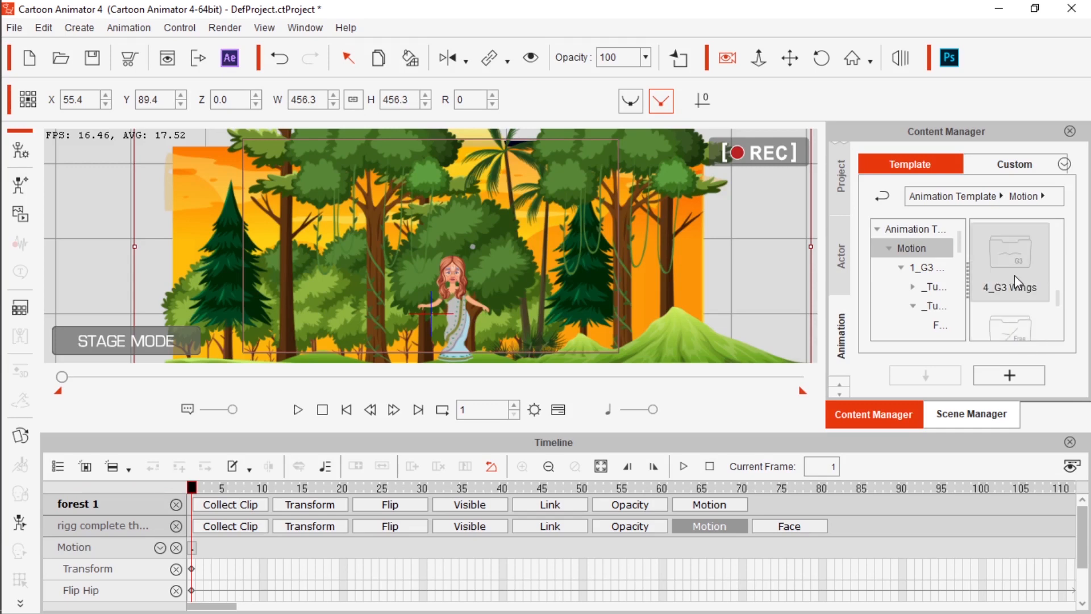
pyautogui.doubleClick(1015, 274)
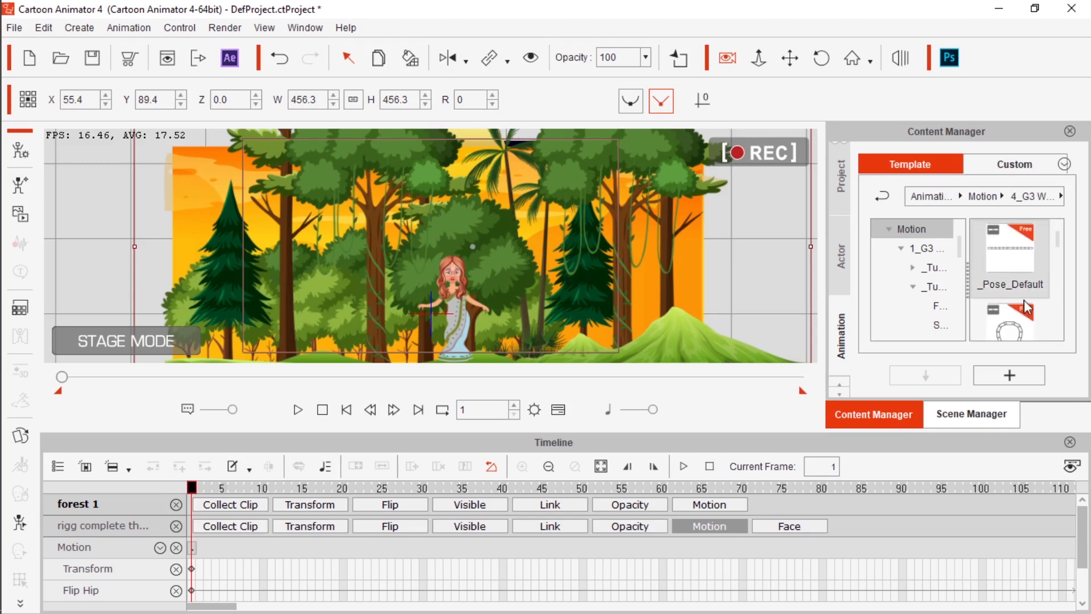
pyautogui.click(883, 196)
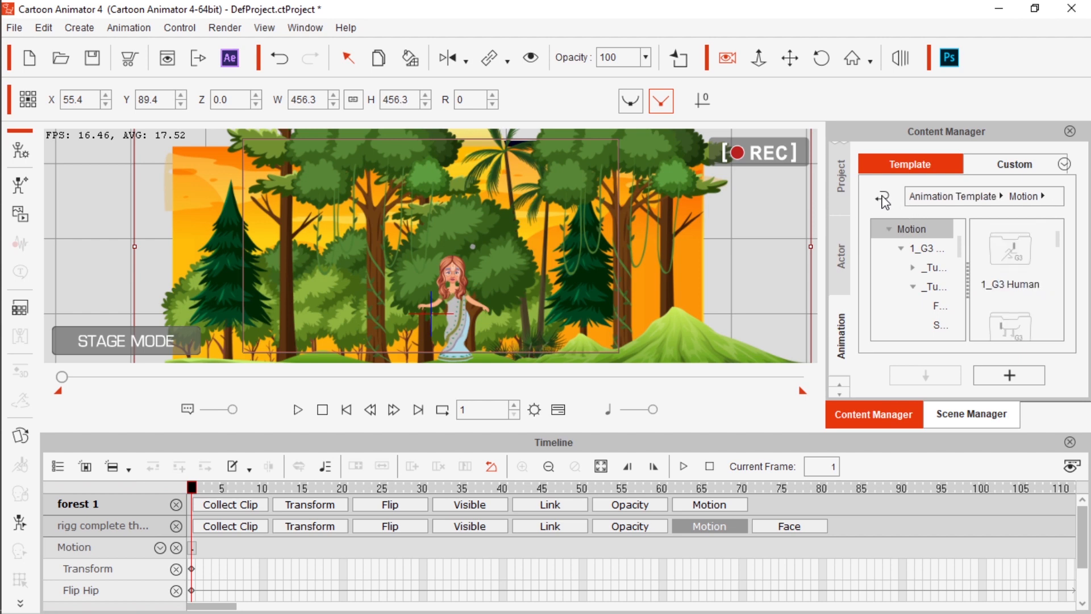
# Examine the motions in the male Vogue folder of 1_G3 Human, and return to the 1_G3 Human folders
pyautogui.doubleClick(1019, 269)
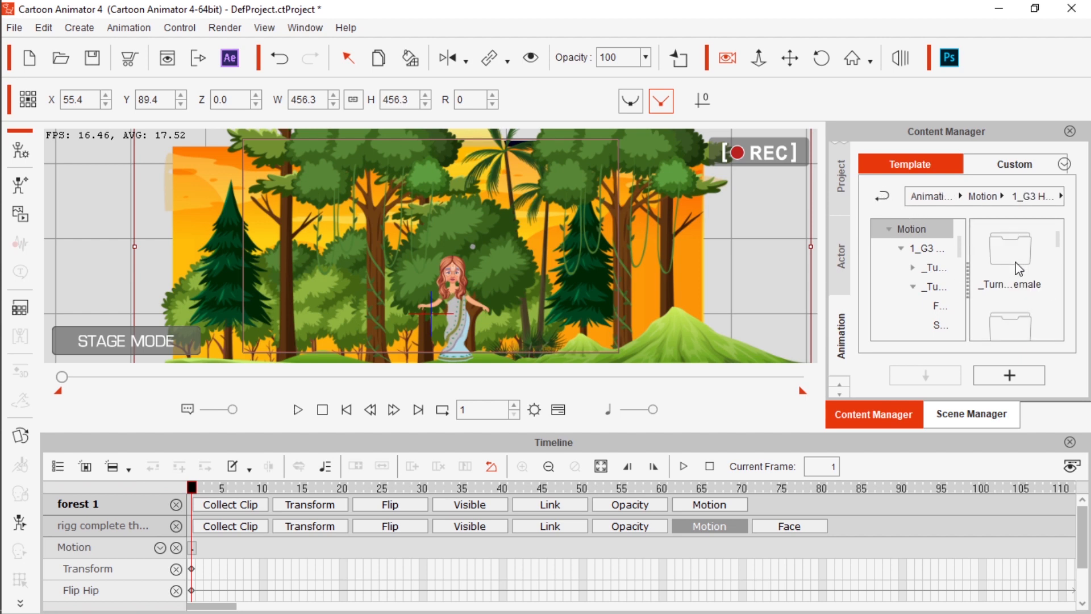
pyautogui.scroll(-2, 1031, 319)
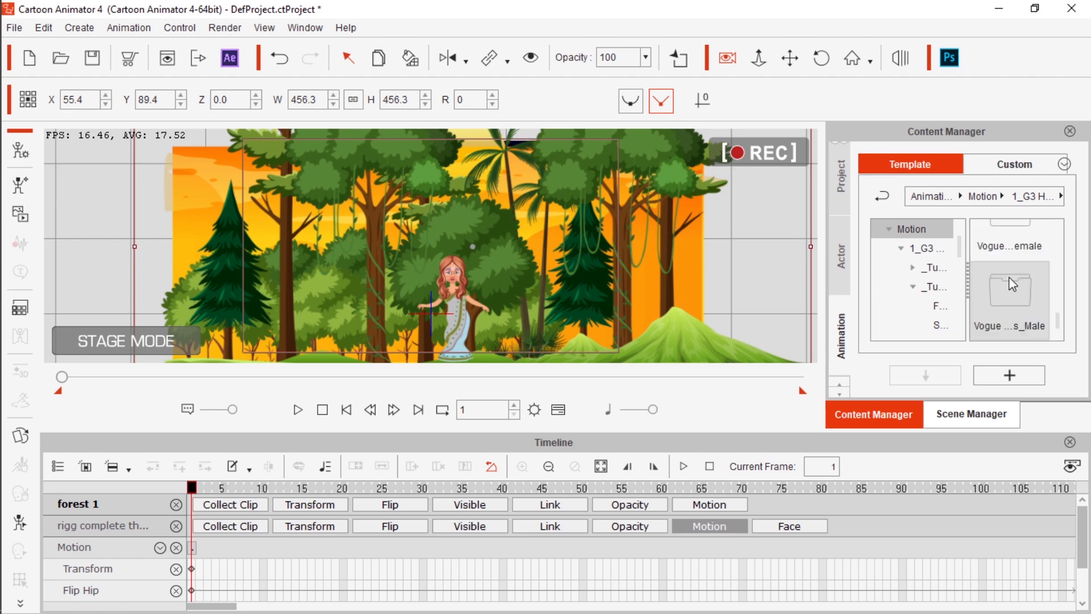
pyautogui.doubleClick(1009, 298)
pyautogui.scroll(-3, 1011, 296)
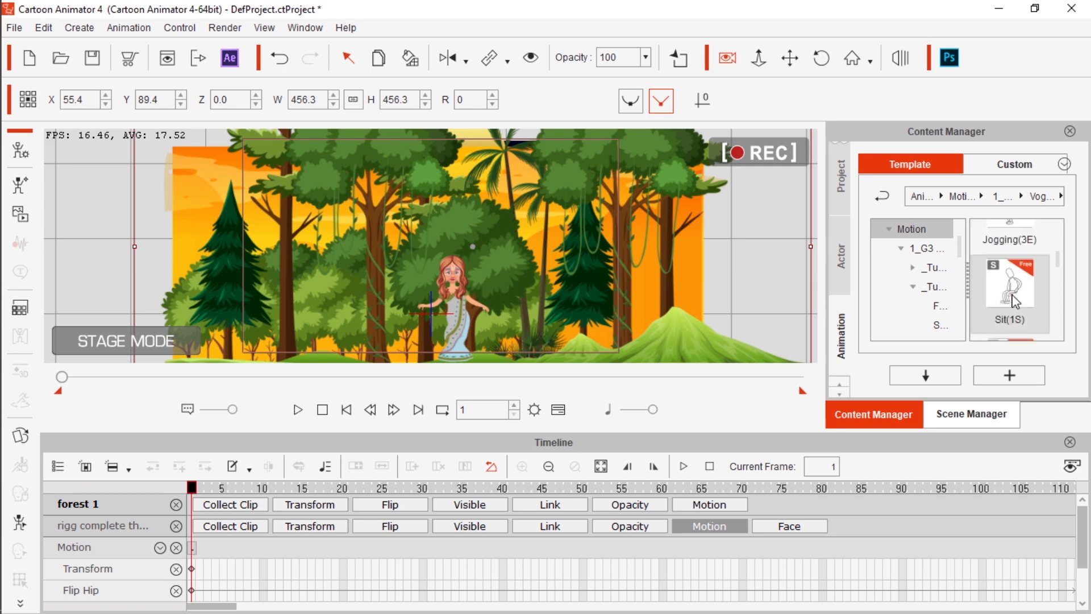
pyautogui.scroll(-5, 1012, 295)
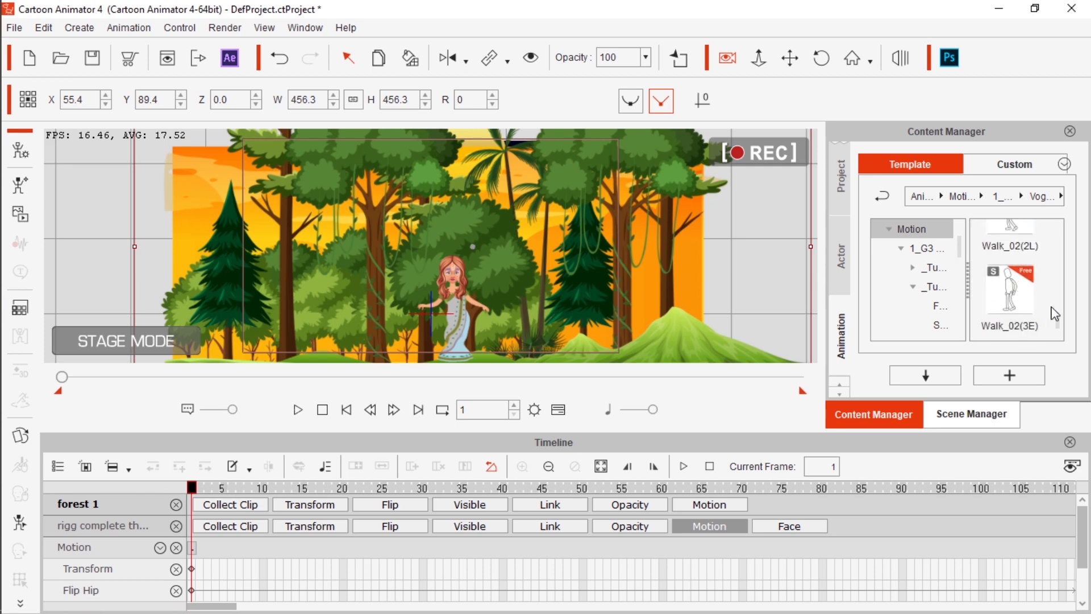
pyautogui.scroll(8, 1004, 286)
pyautogui.scroll(5, 1007, 291)
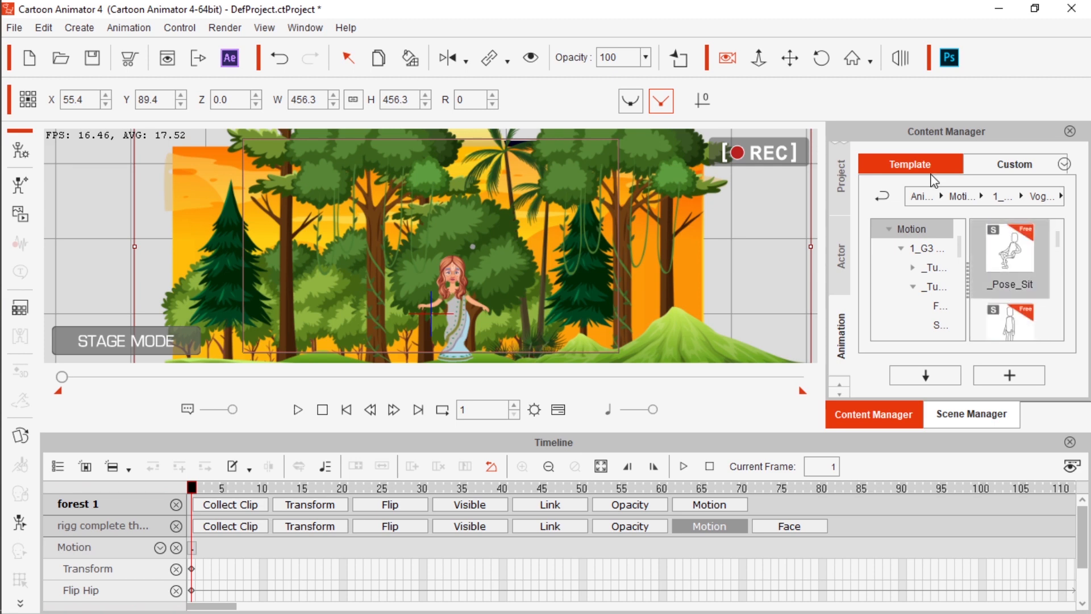
pyautogui.click(884, 198)
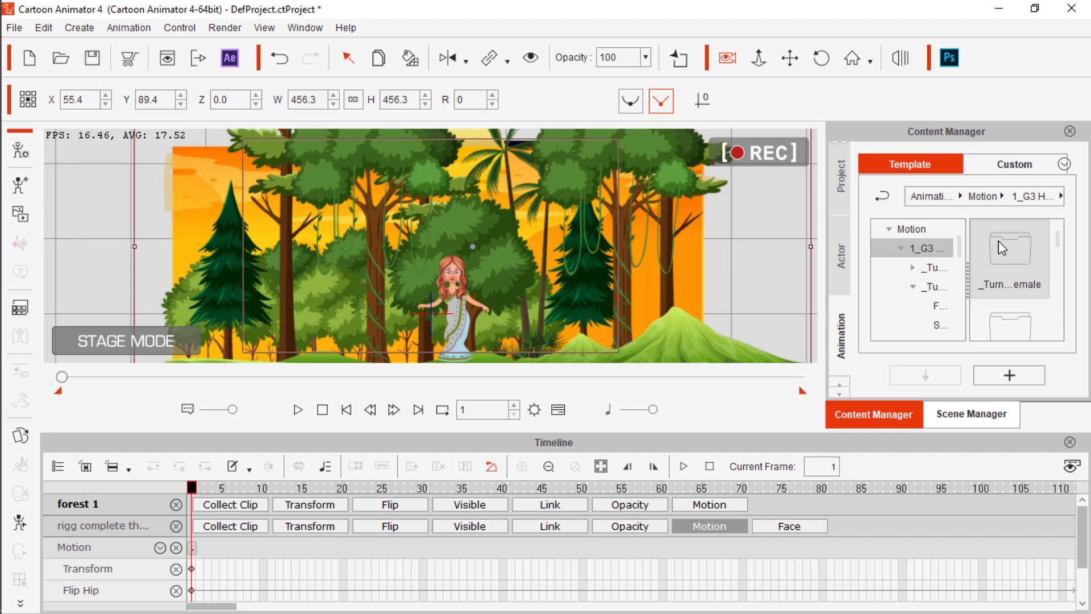
# Examine the Front motions in the female Turners folder of 1_G3 Human, and return to the 1_G3 Human folders
pyautogui.doubleClick(1015, 269)
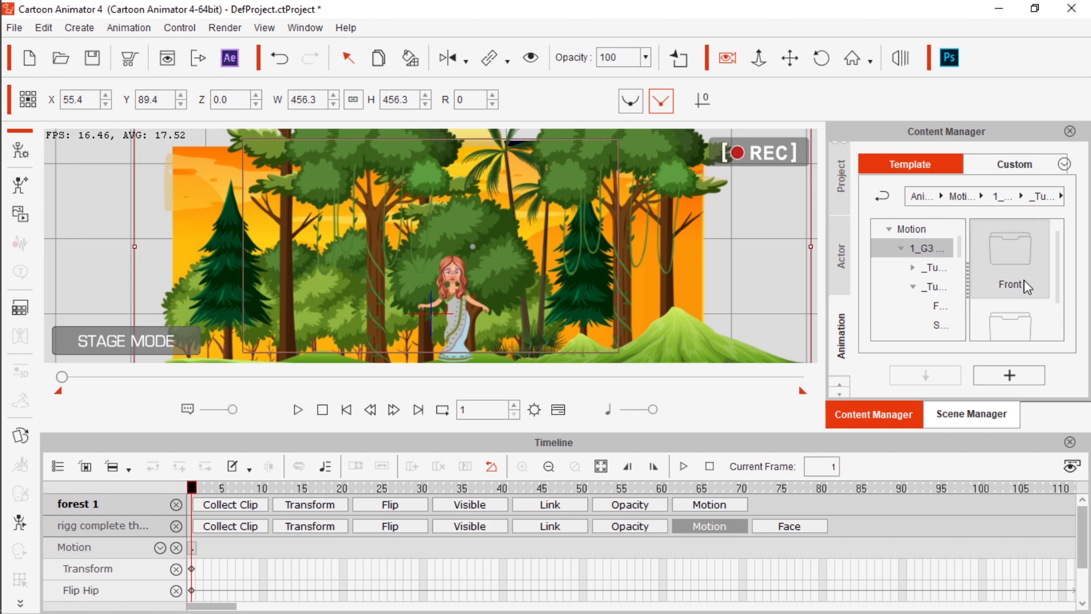
pyautogui.scroll(-1, 1019, 280)
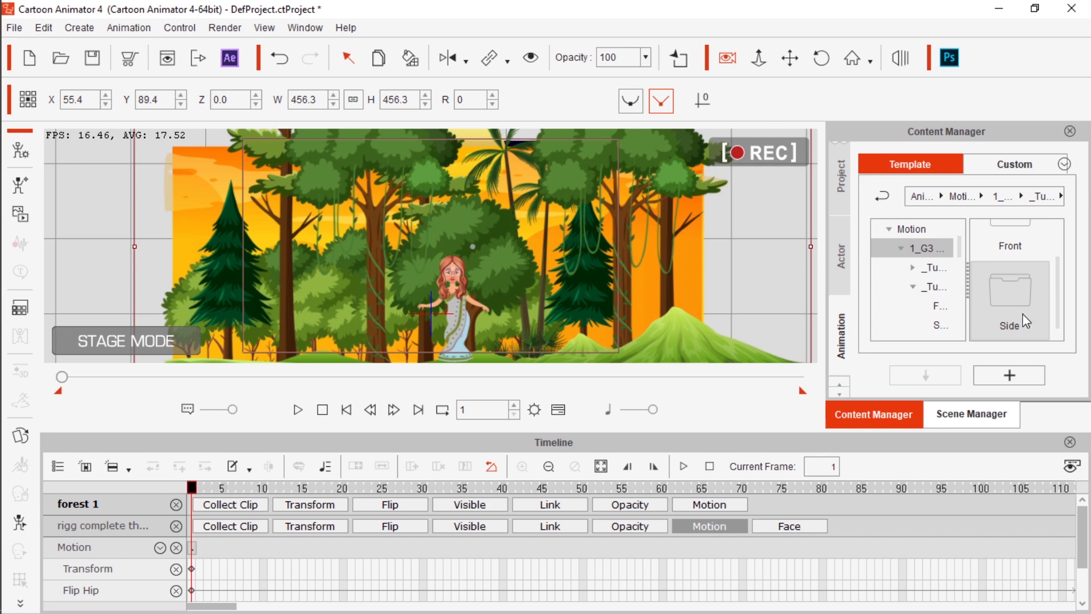
pyautogui.scroll(1, 1022, 312)
pyautogui.doubleClick(1010, 260)
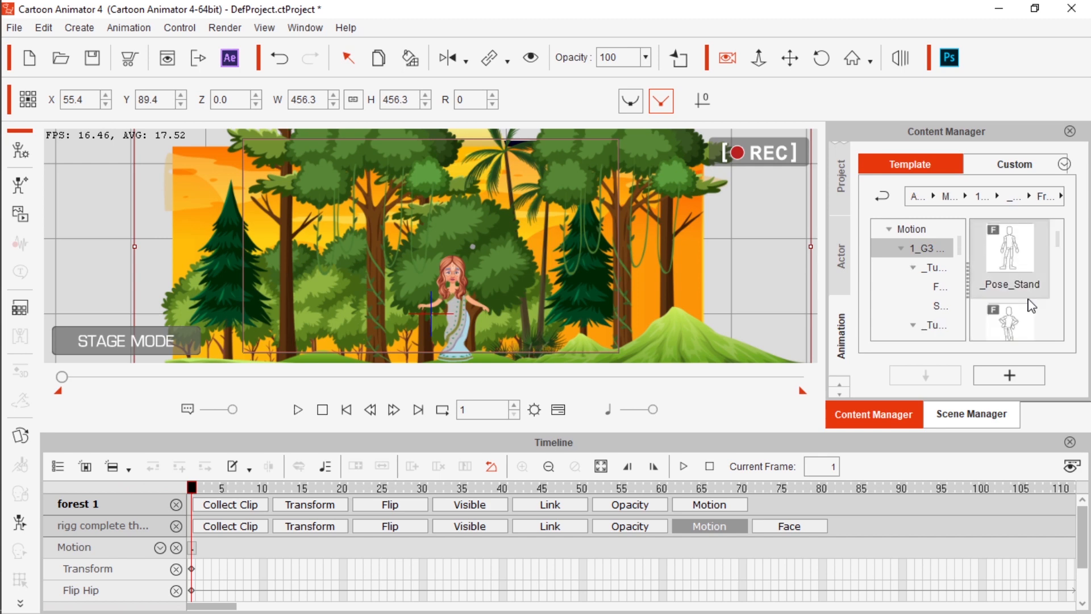
pyautogui.scroll(-5, 1015, 301)
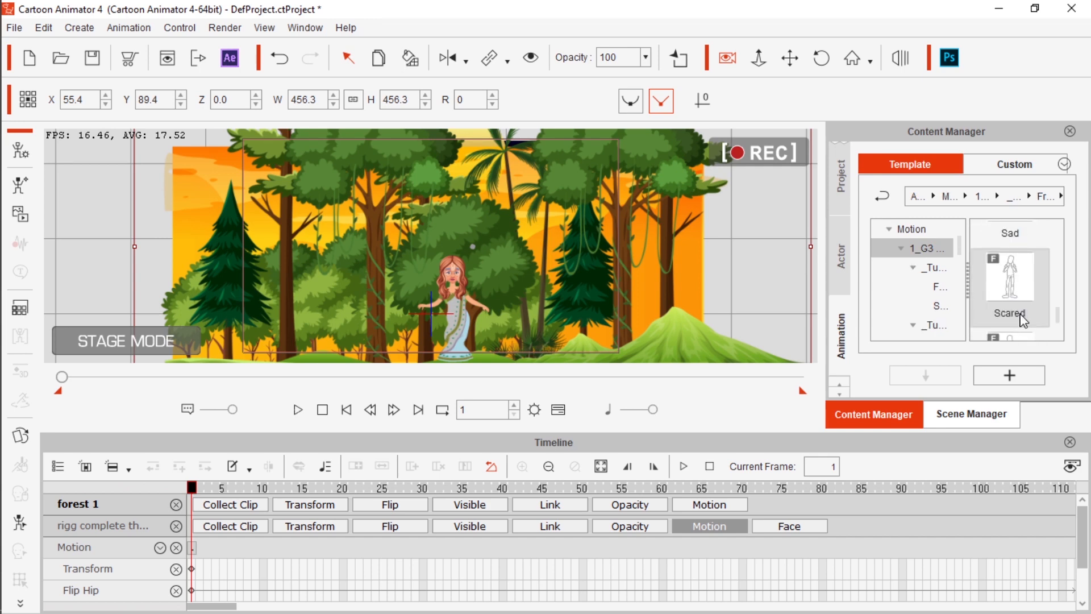
pyautogui.moveTo(1060, 316); pyautogui.dragTo(1060, 236)
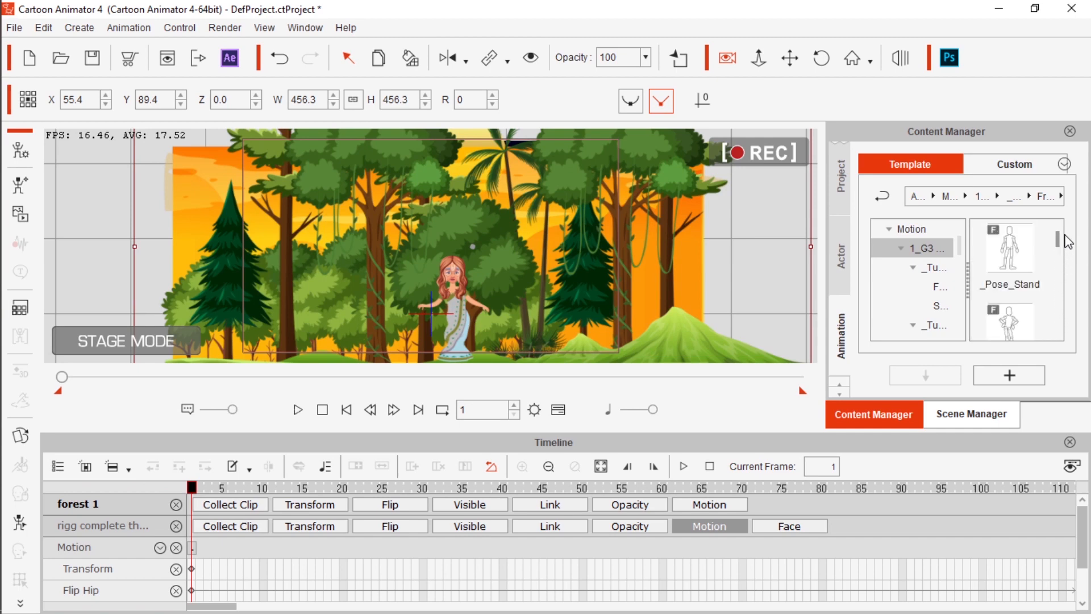
pyautogui.click(879, 197)
pyautogui.scroll(-1, 1020, 301)
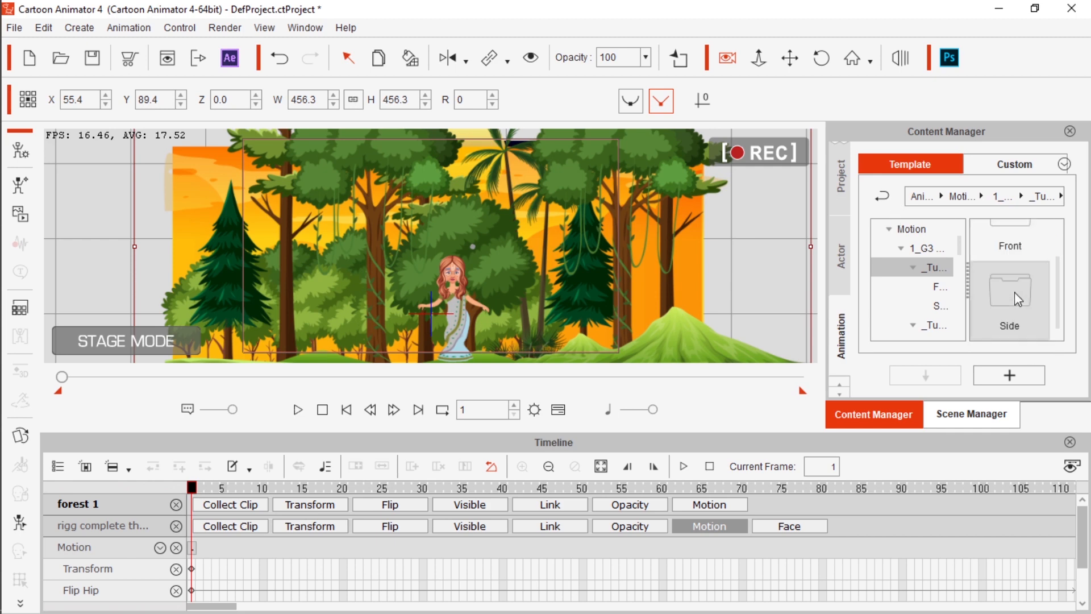
pyautogui.click(882, 197)
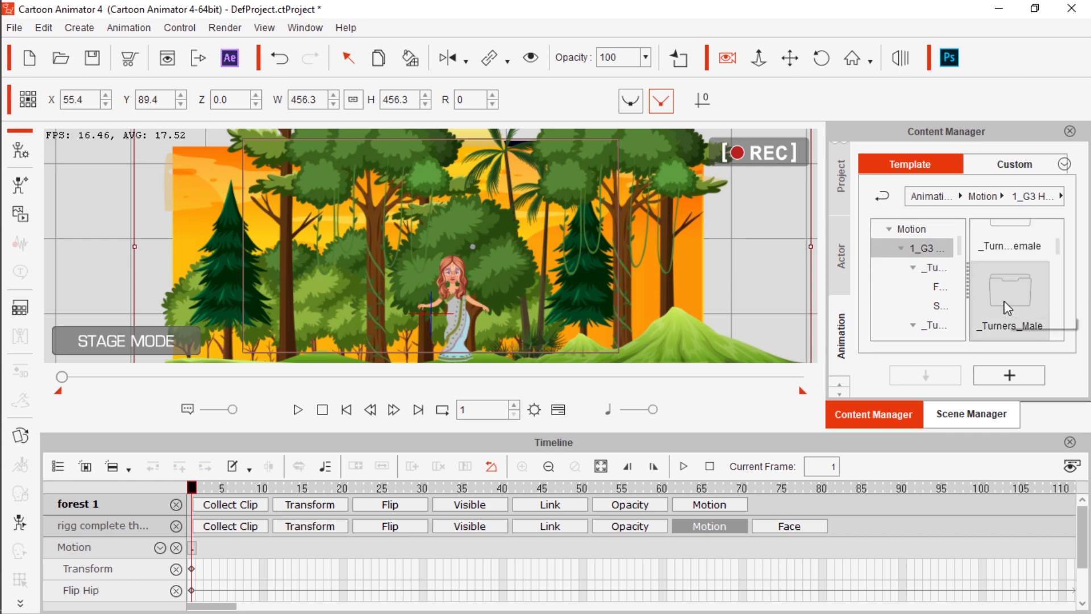